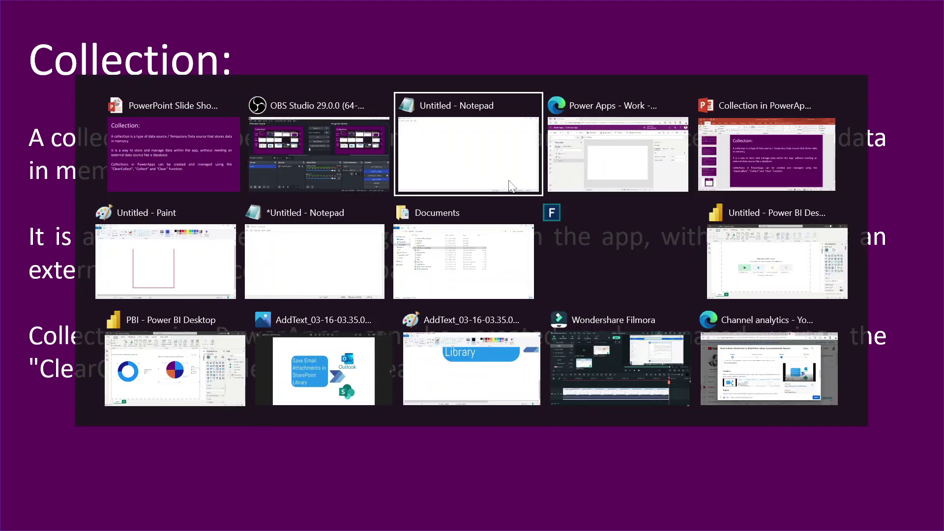
key(alt+Tab)
key(alt+Tab)
key(alt+Tab)
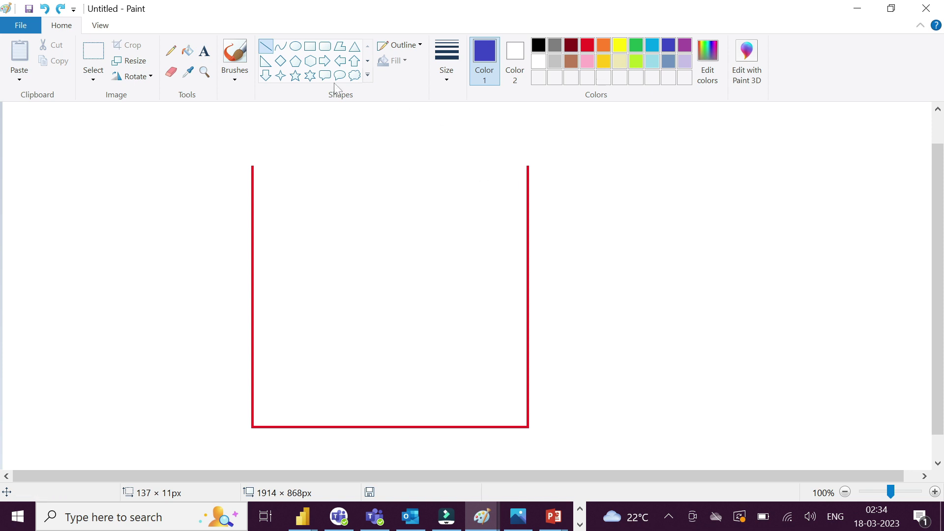
Switch to Paint and add the label 'Clear' to the right of the red container.
click(204, 50)
drag(597, 185, 716, 232)
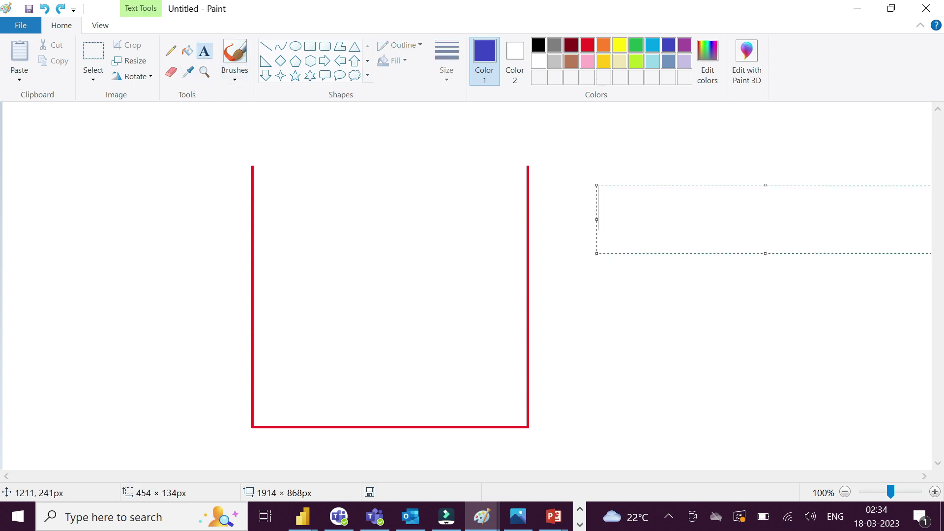
text(Clear)
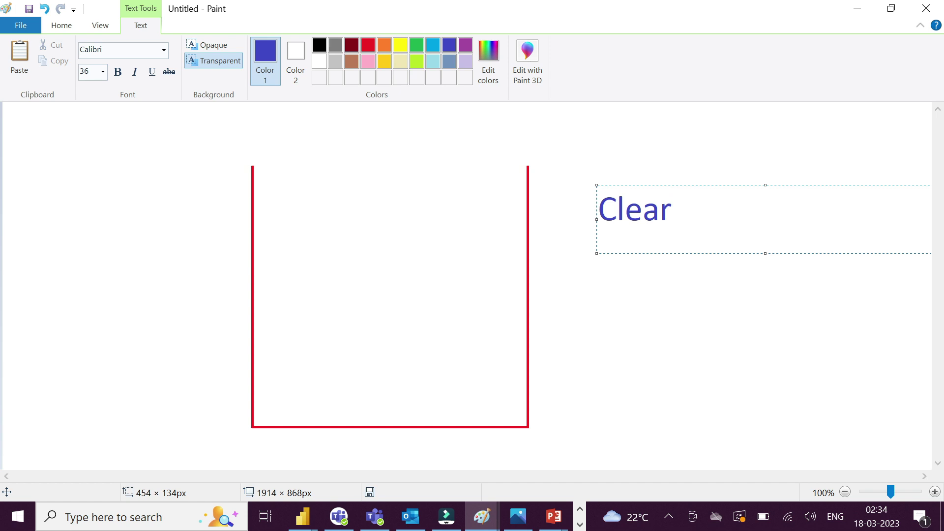
click(725, 259)
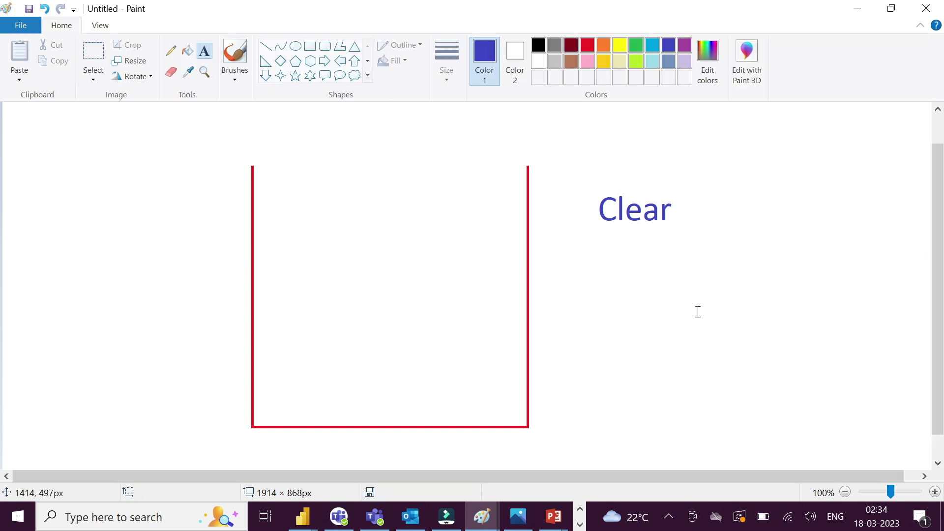
Draw seven horizontal blue lines stacked inside the red container.
click(266, 46)
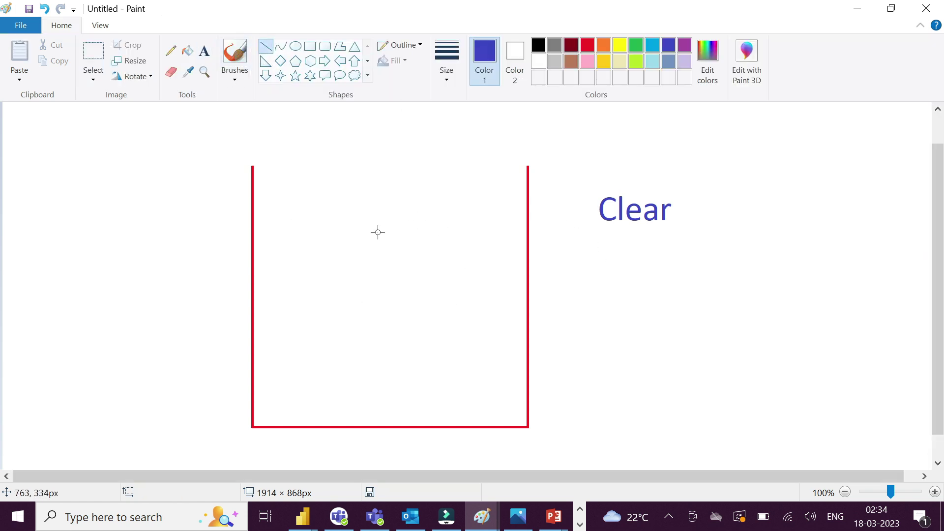
mouse_move(284, 351)
mouse_down()
mouse_move(432, 332)
mouse_move(471, 351)
mouse_up()
drag(295, 306, 479, 305)
drag(305, 255, 468, 274)
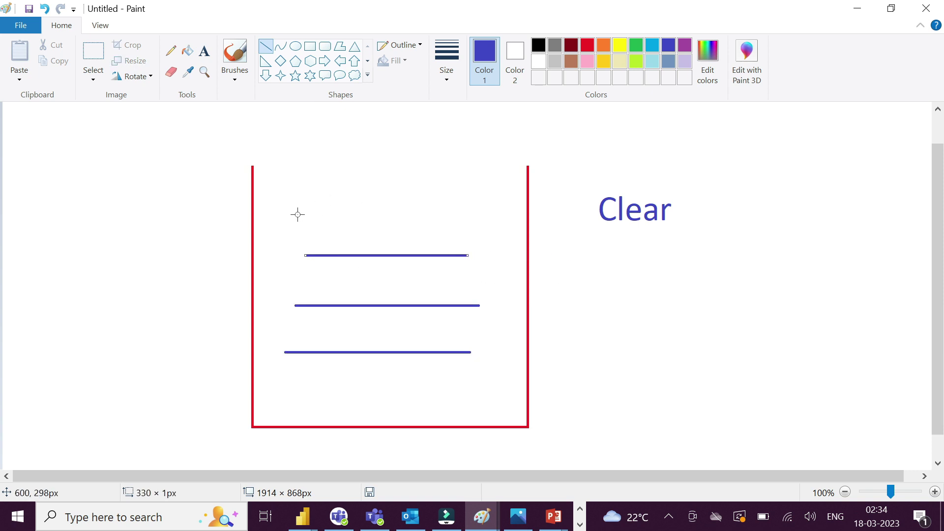
drag(298, 215, 447, 215)
drag(295, 271, 433, 271)
drag(296, 322, 424, 322)
drag(308, 291, 437, 292)
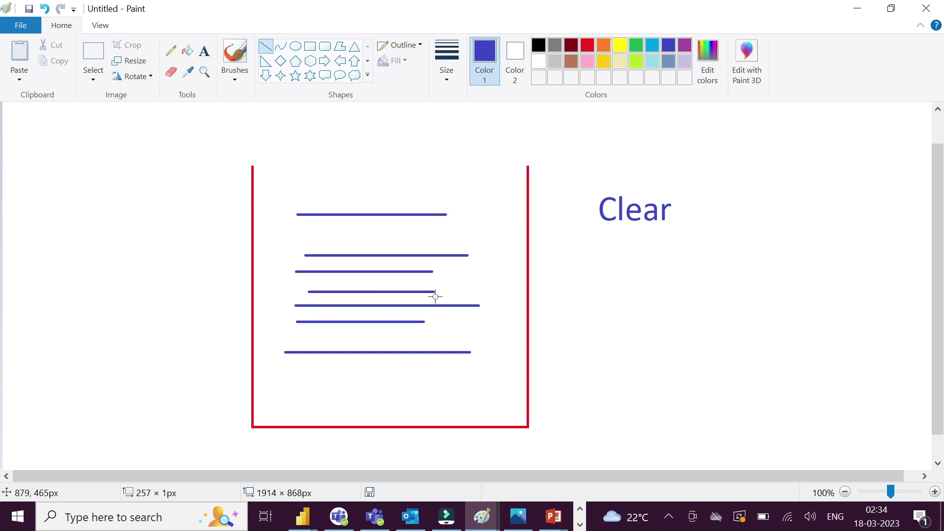
Select and delete all the blue lines, leaving the container empty.
click(94, 59)
drag(272, 195, 497, 373)
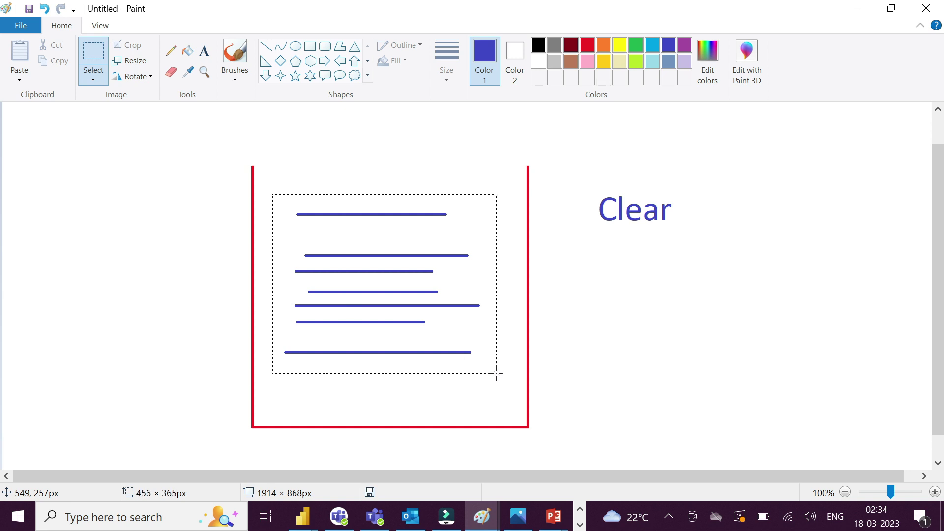
key(Delete)
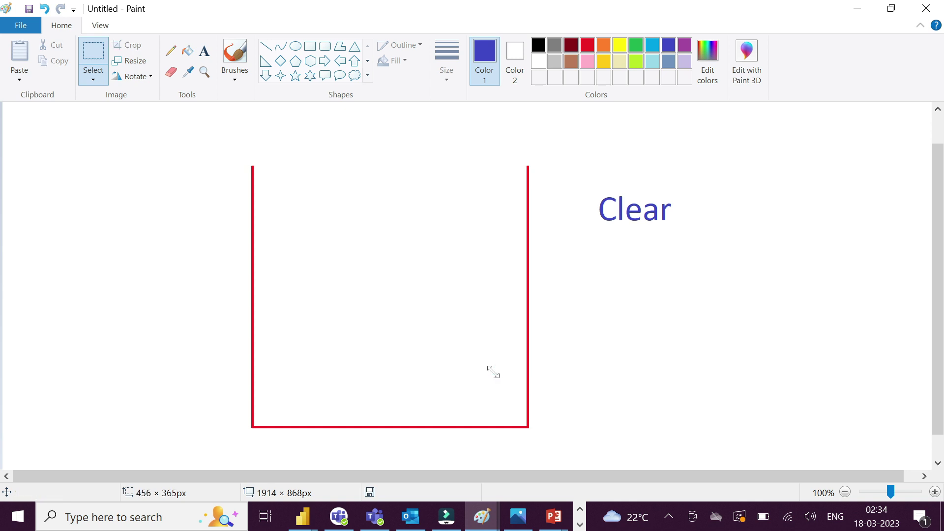
Add the label 'Collect' below the word 'Clear'.
click(205, 51)
drag(600, 252, 767, 315)
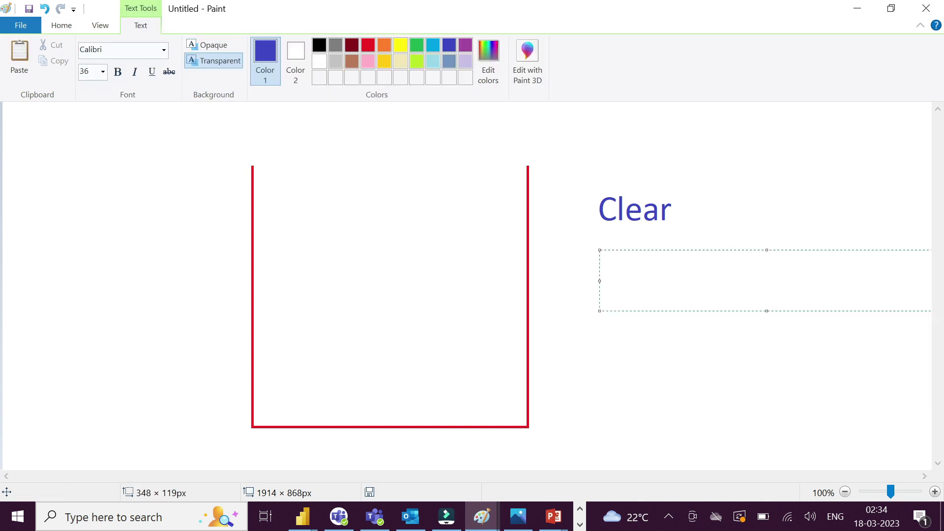
text(Collect)
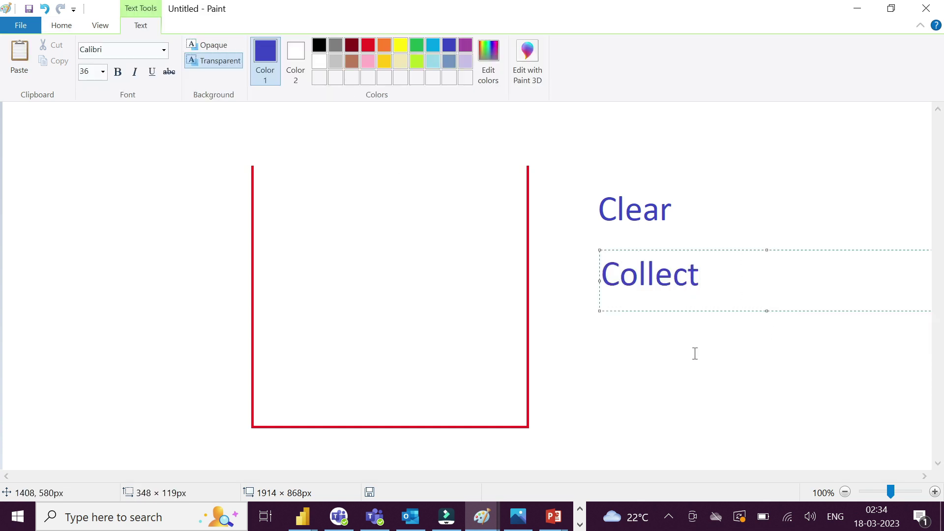
click(693, 351)
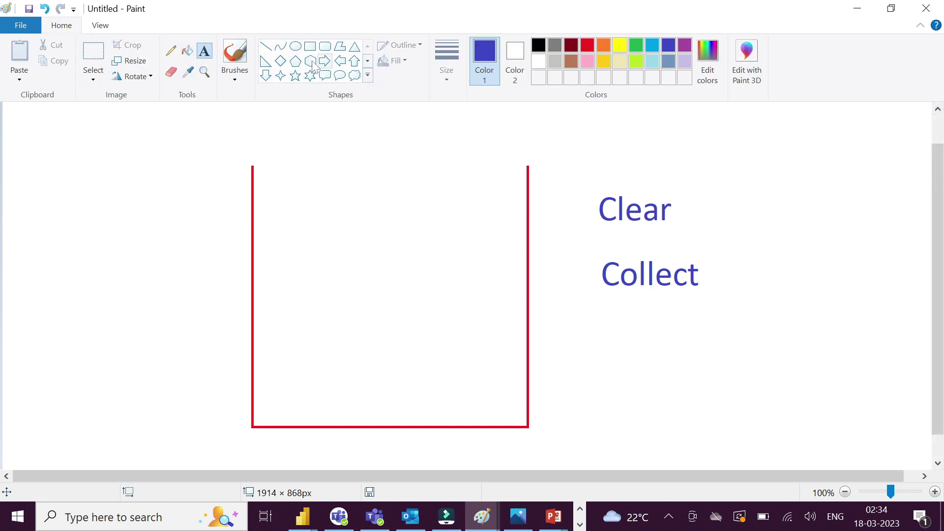
Stack six horizontal blue lines upward from the container's bottom.
click(268, 47)
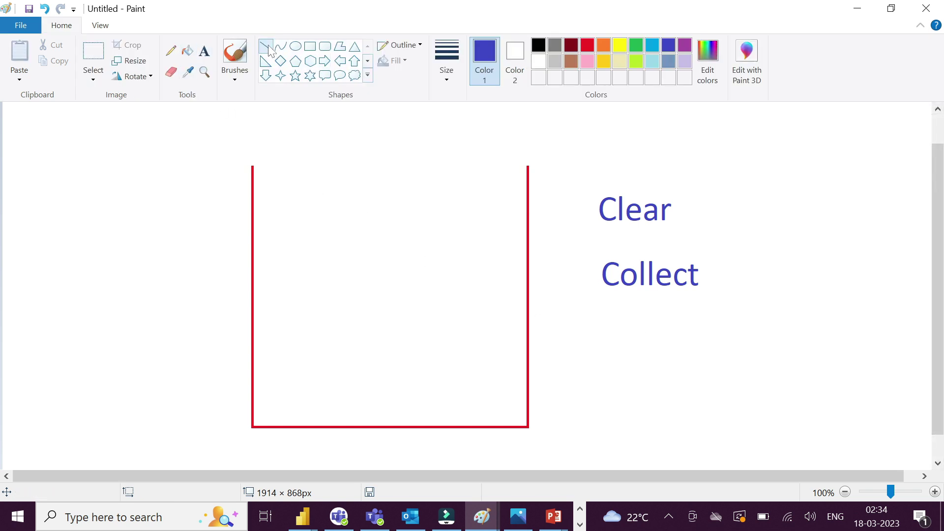
drag(267, 402, 490, 402)
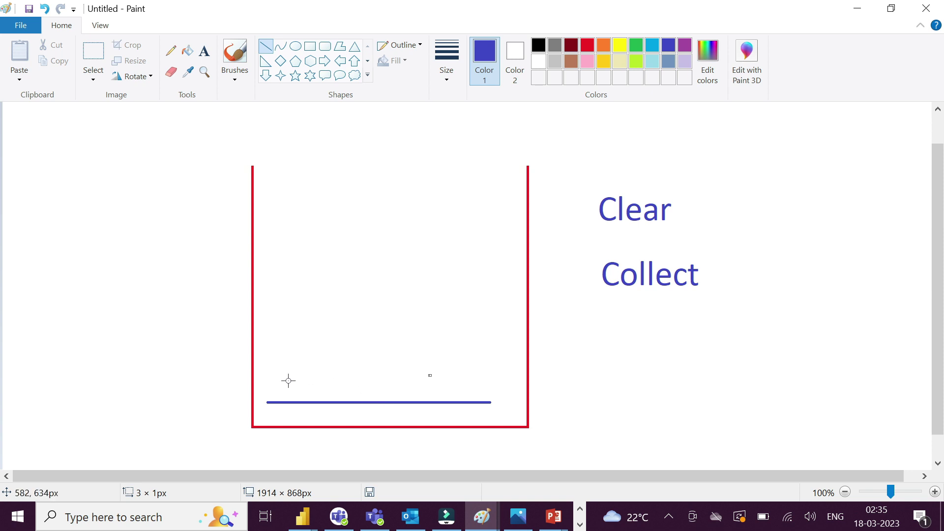
drag(271, 389, 487, 389)
drag(277, 375, 490, 376)
drag(277, 358, 481, 359)
drag(282, 338, 475, 338)
drag(304, 317, 495, 318)
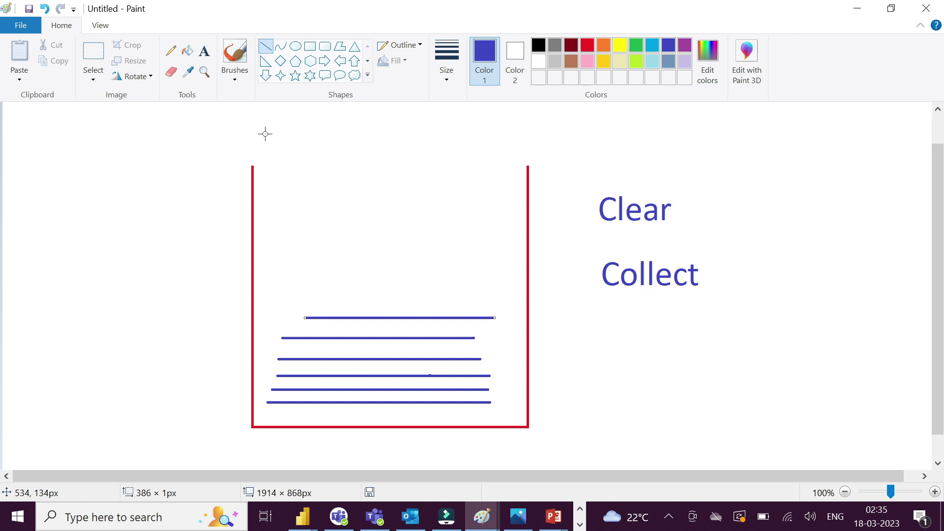
Add the label 'ClearCollect' below the word 'Collect'.
click(204, 51)
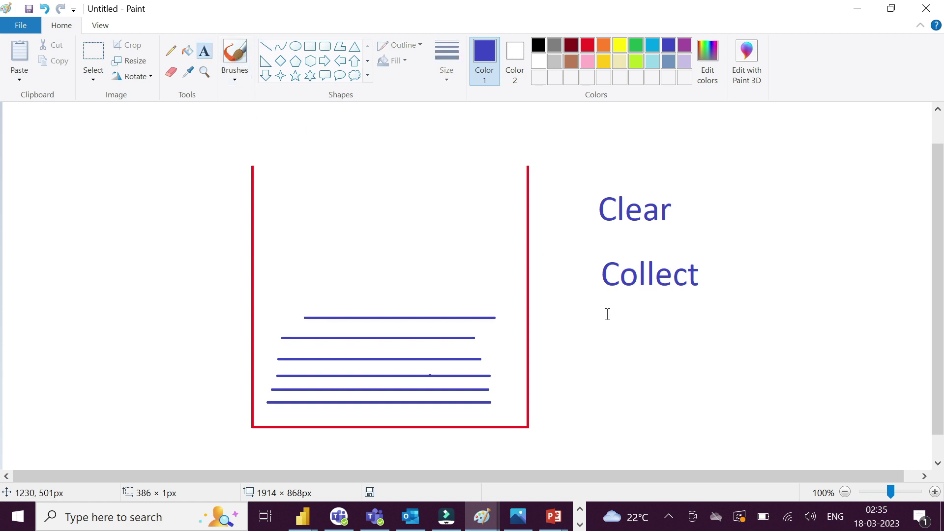
drag(607, 314, 815, 363)
text(Clear)
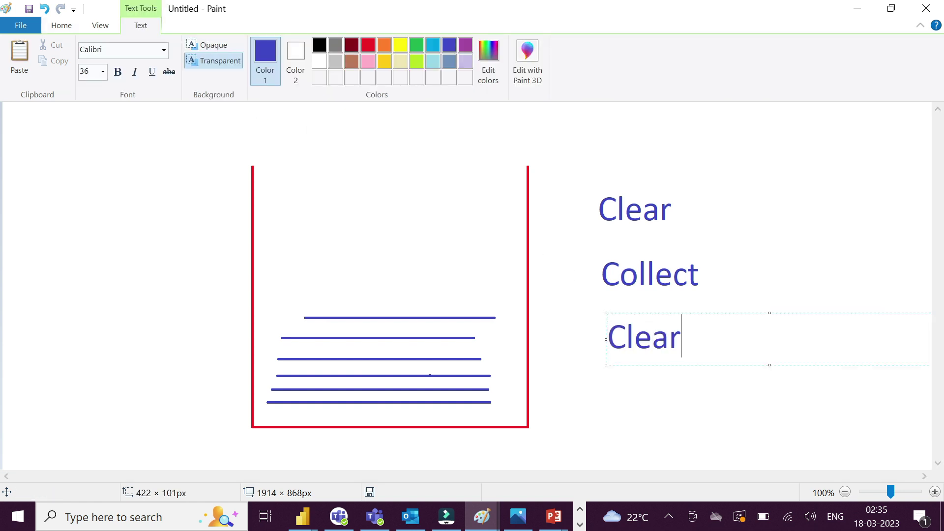
text(Collect)
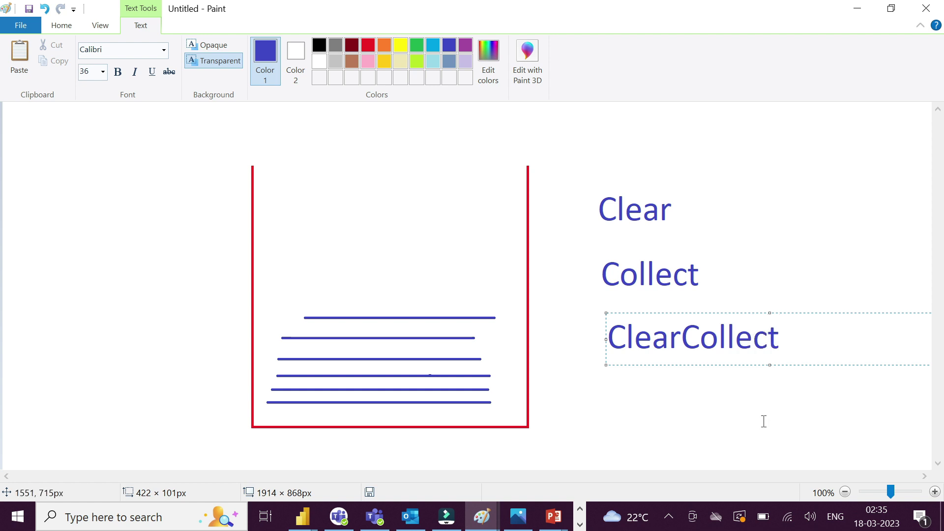
click(763, 422)
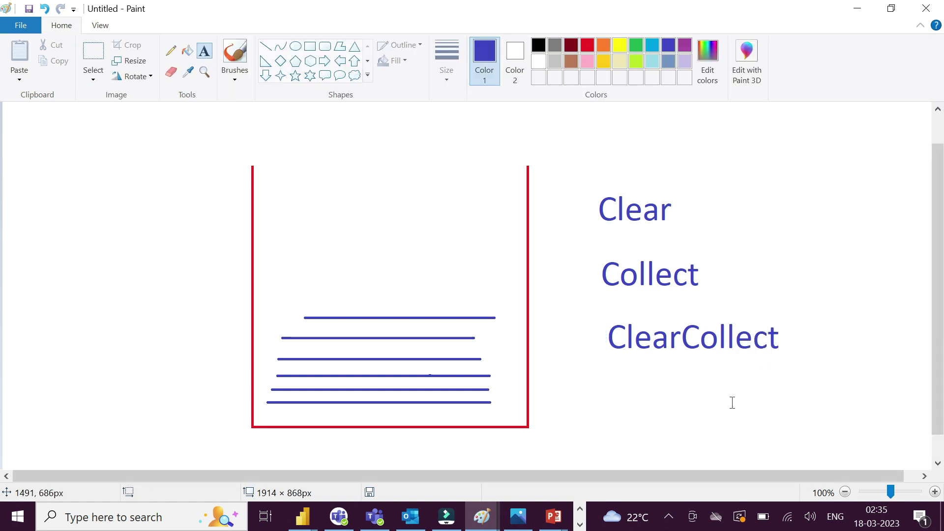
Erase the stacked lines, draw one blue line at the bottom, and return to Power Apps.
click(93, 53)
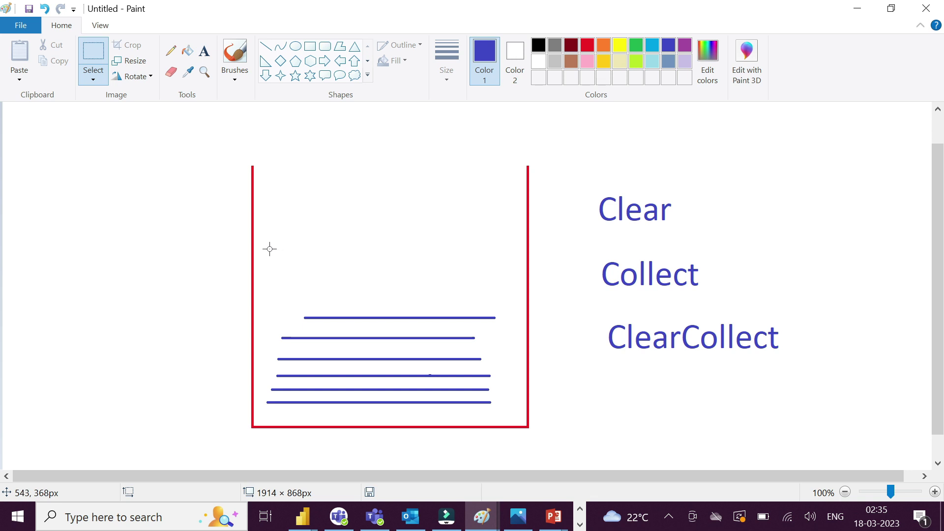
drag(261, 251, 504, 412)
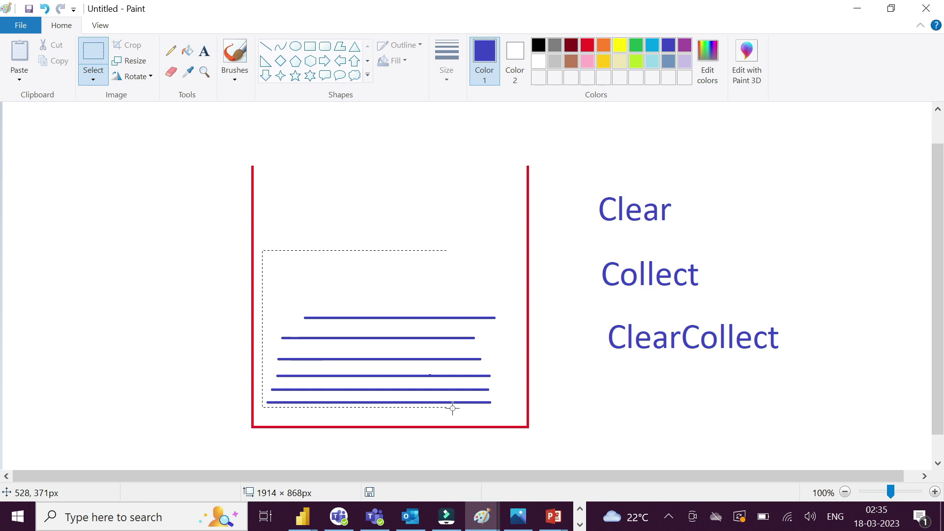
key(Delete)
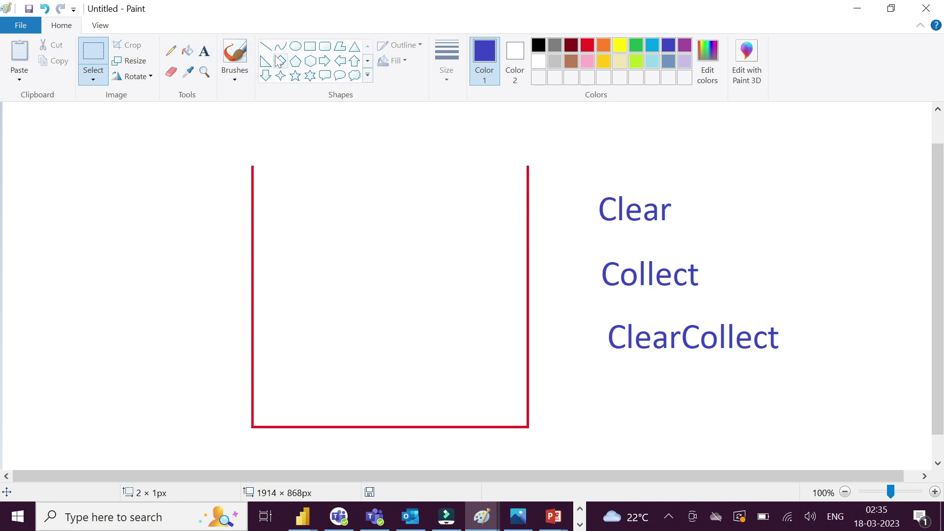
click(266, 46)
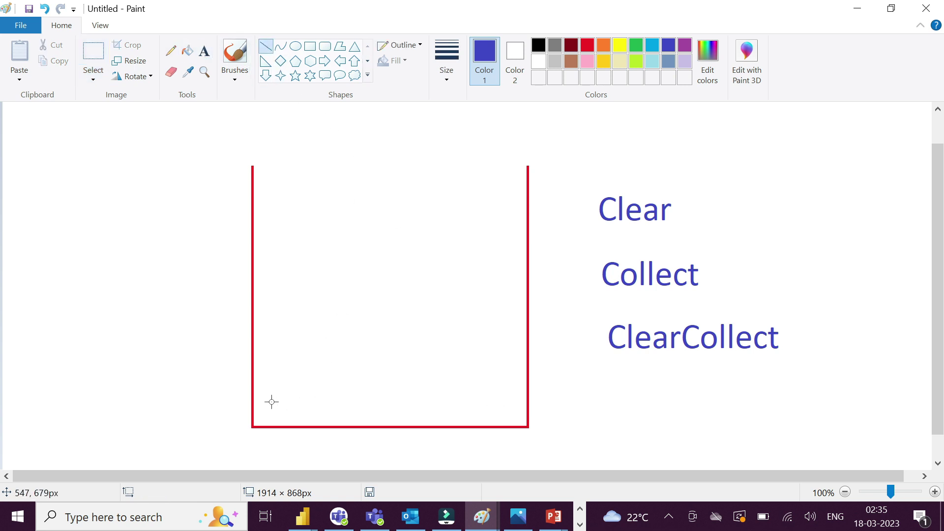
drag(271, 401, 489, 401)
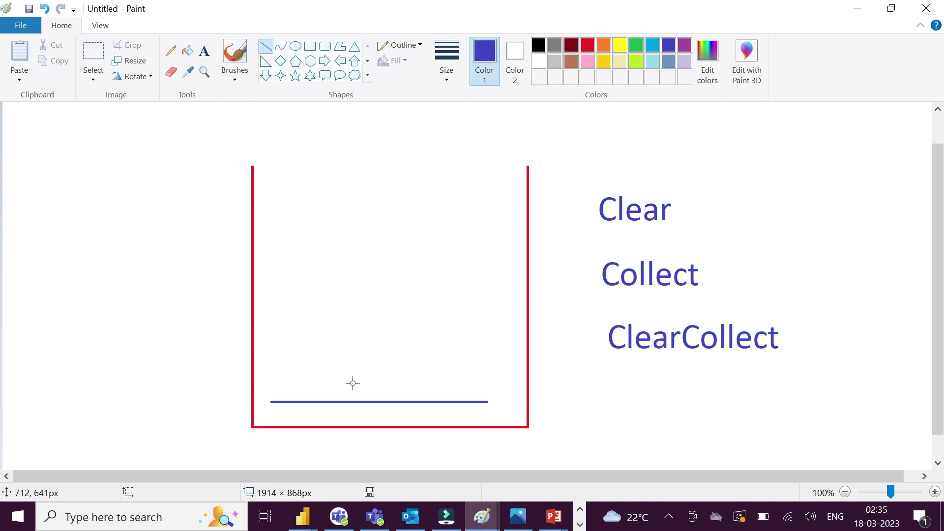
key(alt+Tab)
key(alt+Tab)
key(alt+Tab)
key(alt+Tab)
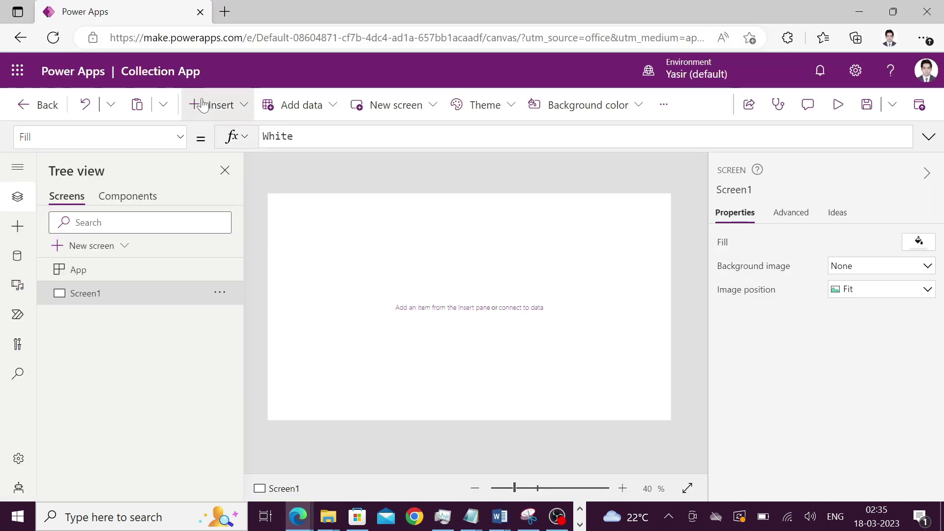
Paste a label, stretch it across the screen's top, and make it read 'Collection App'.
click(202, 105)
key(Escape)
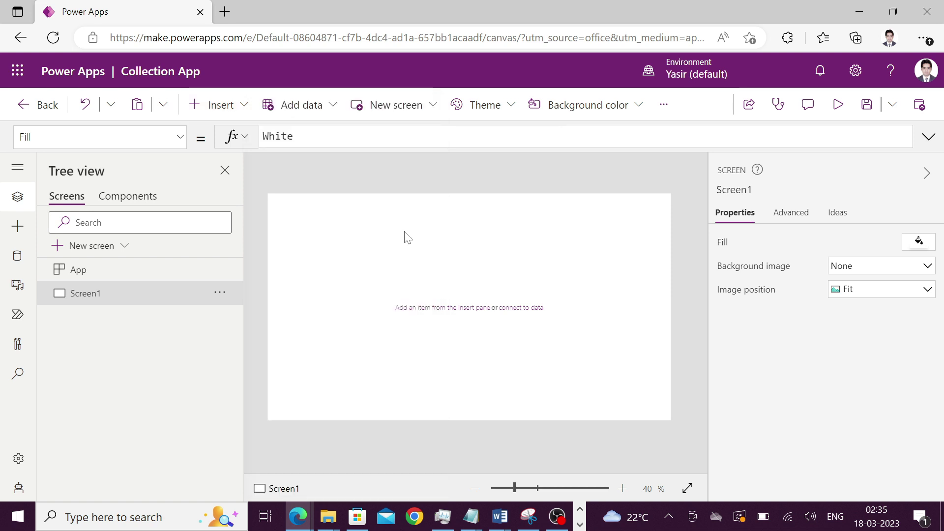
key(ctrl+v)
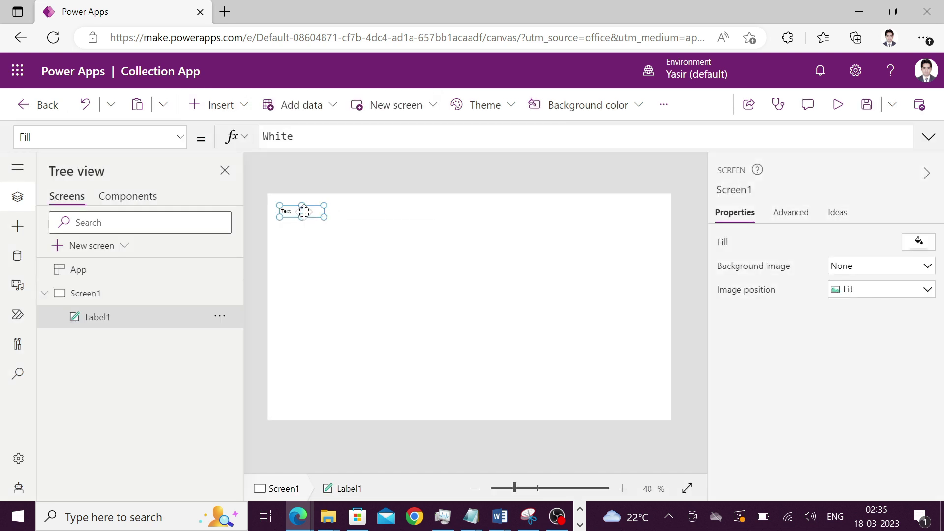
mouse_move(301, 217)
mouse_down()
mouse_move(292, 205)
mouse_move(670, 227)
mouse_up()
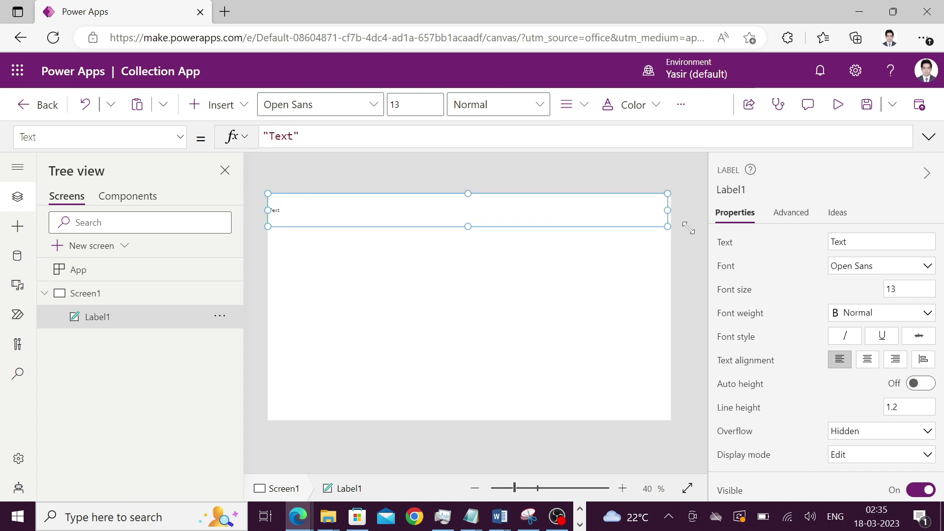
click(803, 237)
text(Collection App)
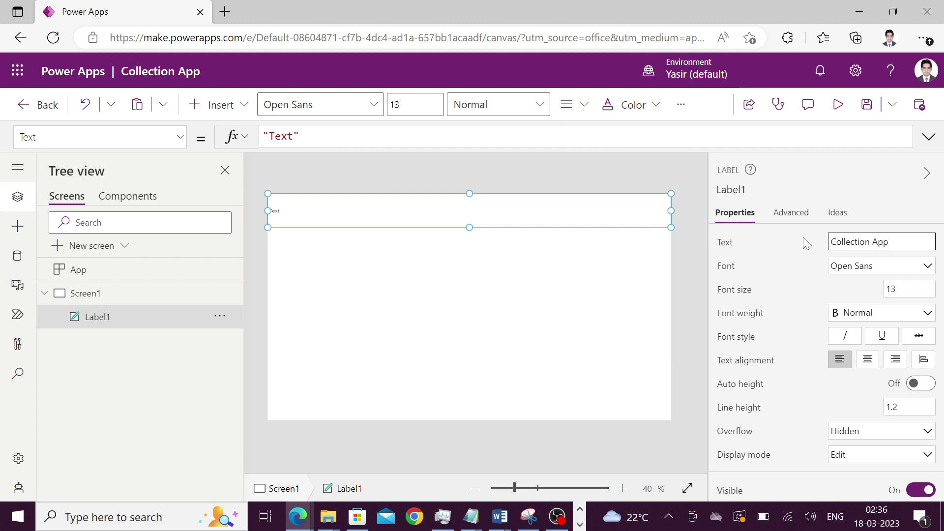
key(Return)
Give the header font size 35, centred alignment and a green fill.
click(864, 293)
text(35)
key(Return)
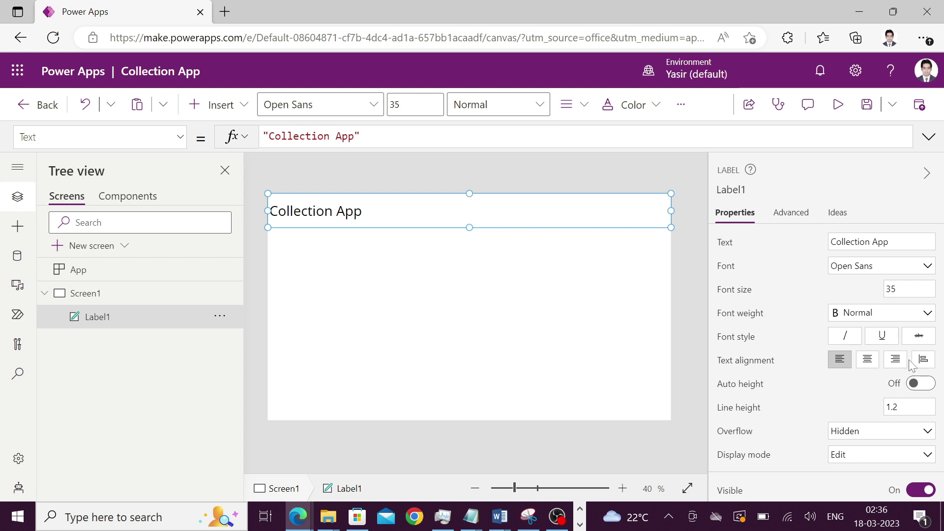
click(867, 360)
scroll(876, 365, down, 2)
scroll(876, 366, down, 3)
scroll(915, 383, down, 1)
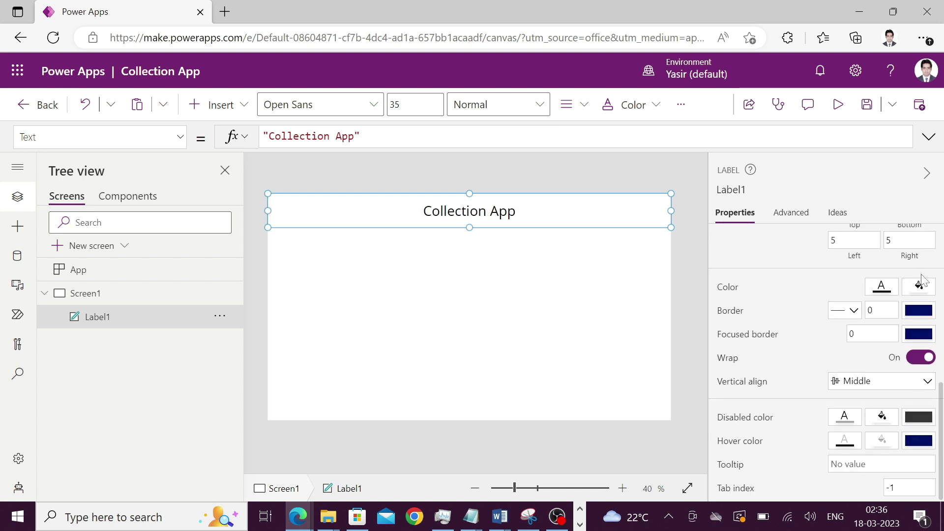
click(920, 286)
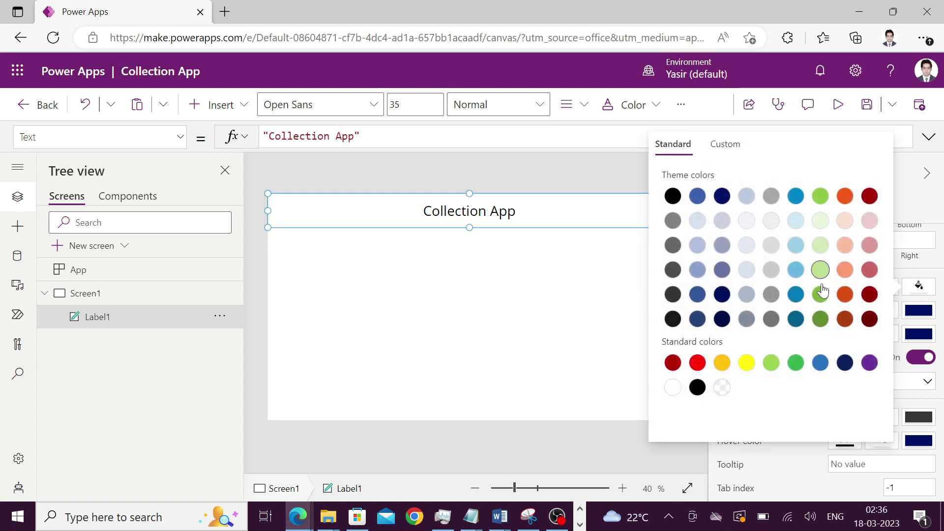
click(598, 281)
Place a sample vertical gallery on the right, stretched to height 625 to show four items.
click(218, 105)
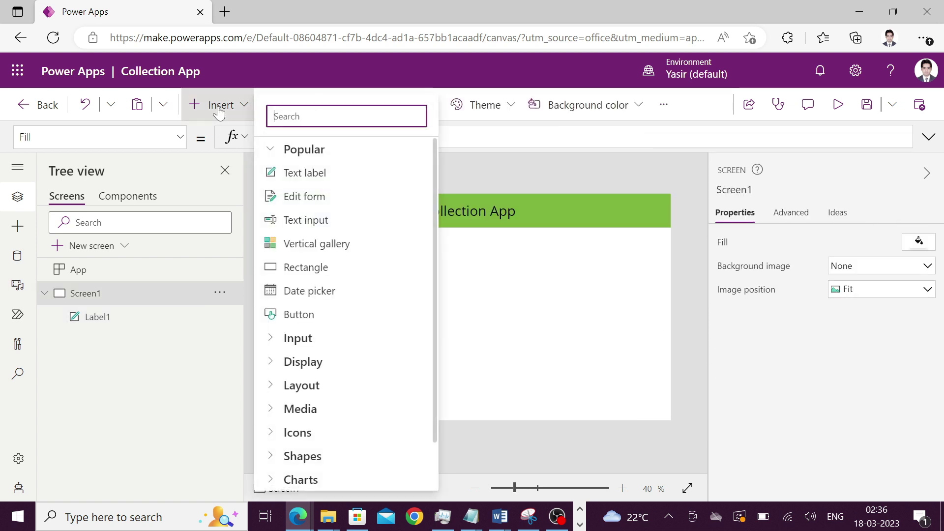
click(335, 245)
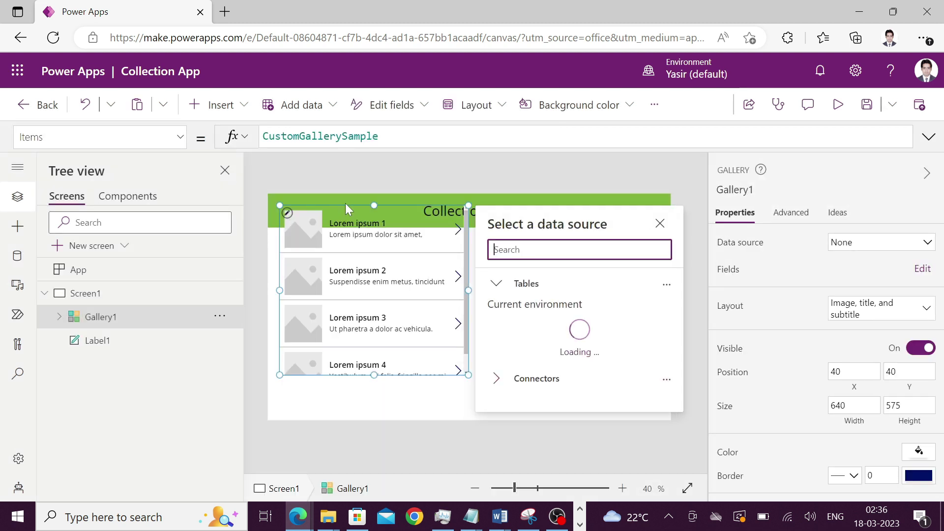
click(428, 226)
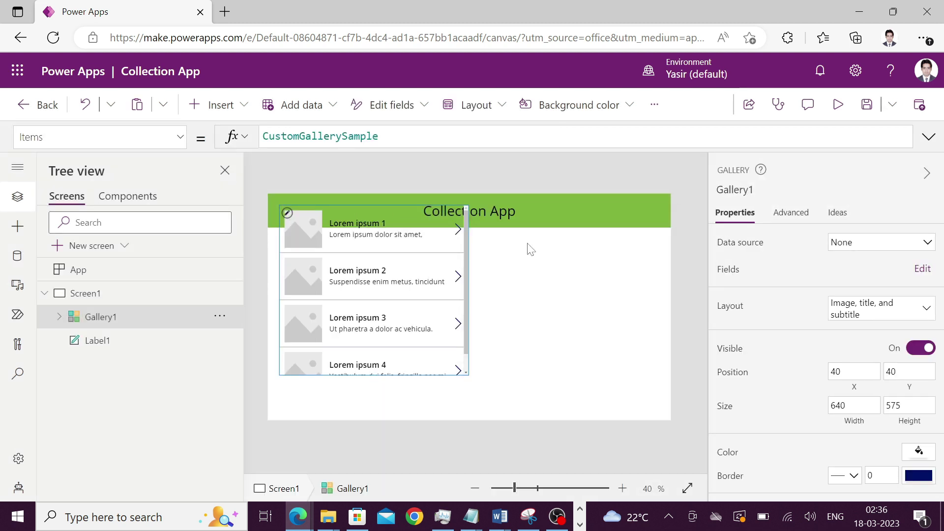
drag(527, 249, 639, 231)
click(413, 317)
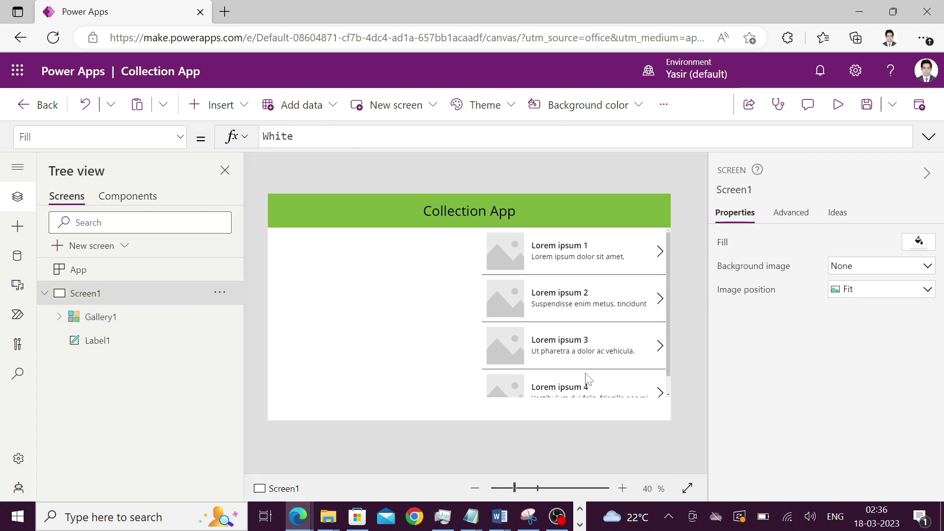
click(590, 380)
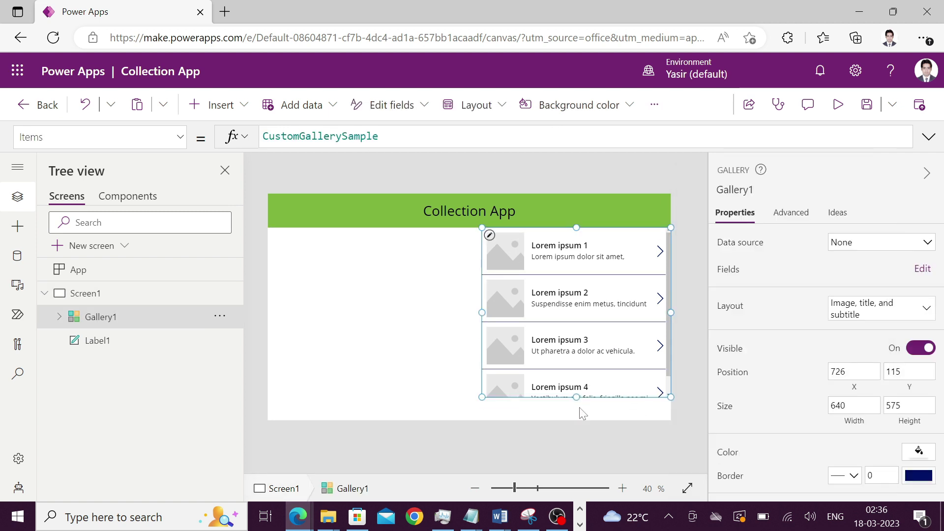
drag(576, 397, 579, 413)
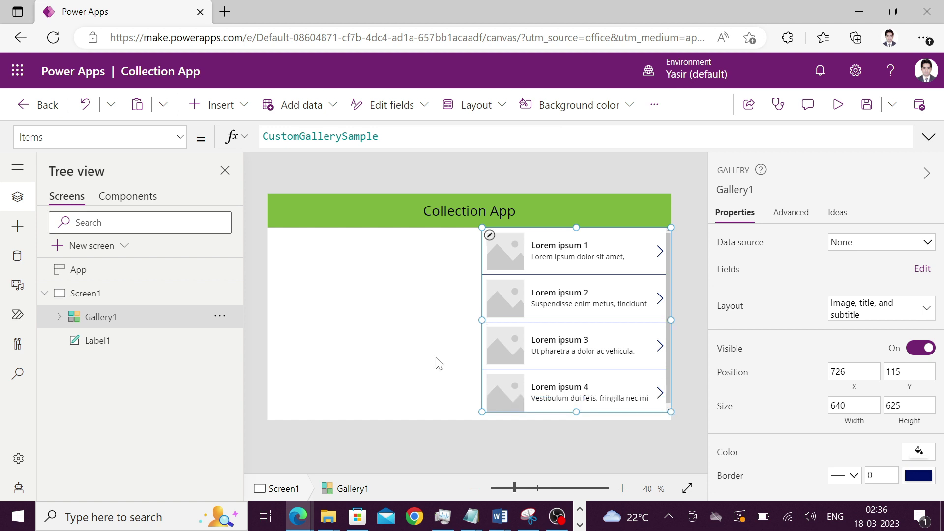
click(436, 362)
click(220, 105)
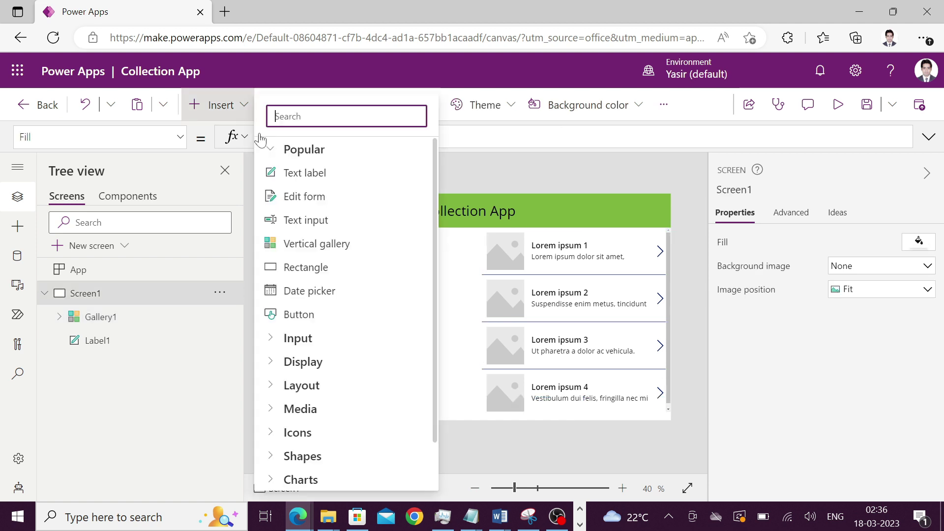
Add a text label at left under the header, reading 'Title' with a light blue fill.
click(328, 178)
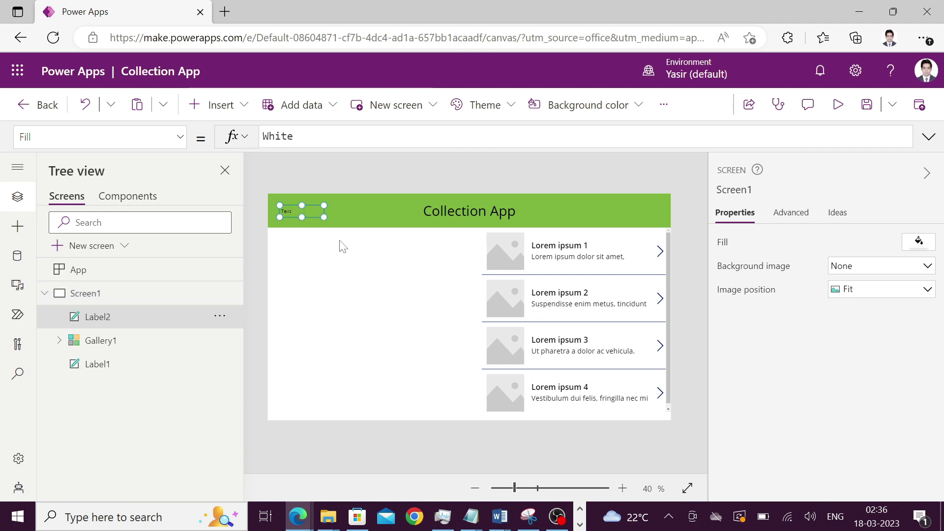
drag(312, 246, 332, 253)
drag(848, 242, 800, 240)
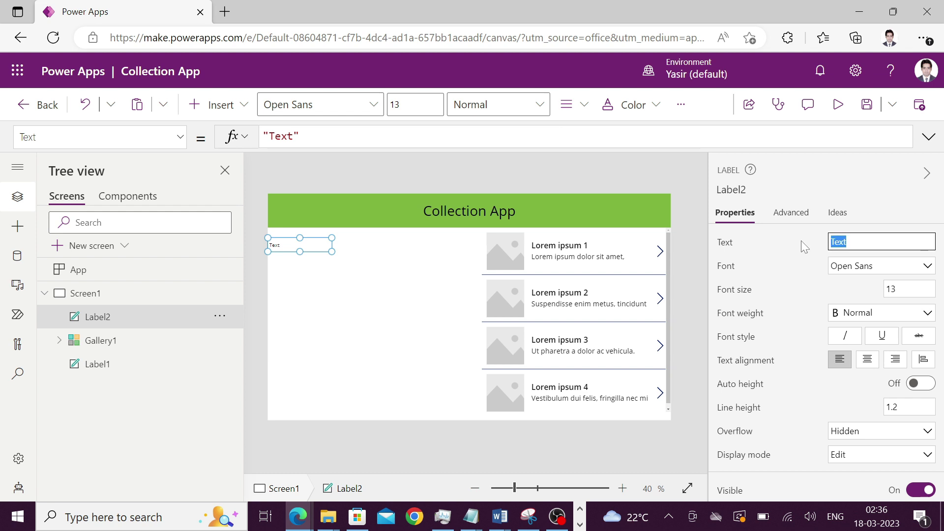
text(Title)
scroll(875, 369, down, 5)
scroll(874, 368, down, 5)
click(918, 287)
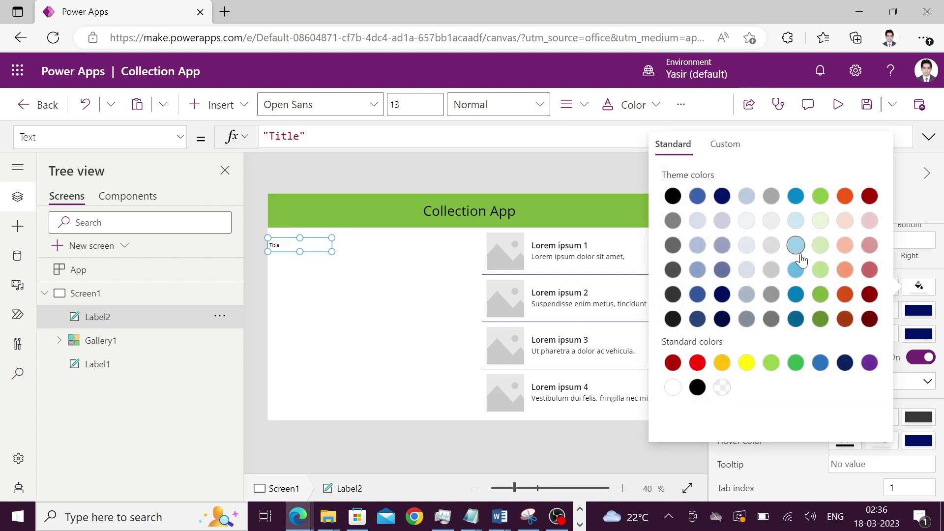
click(402, 303)
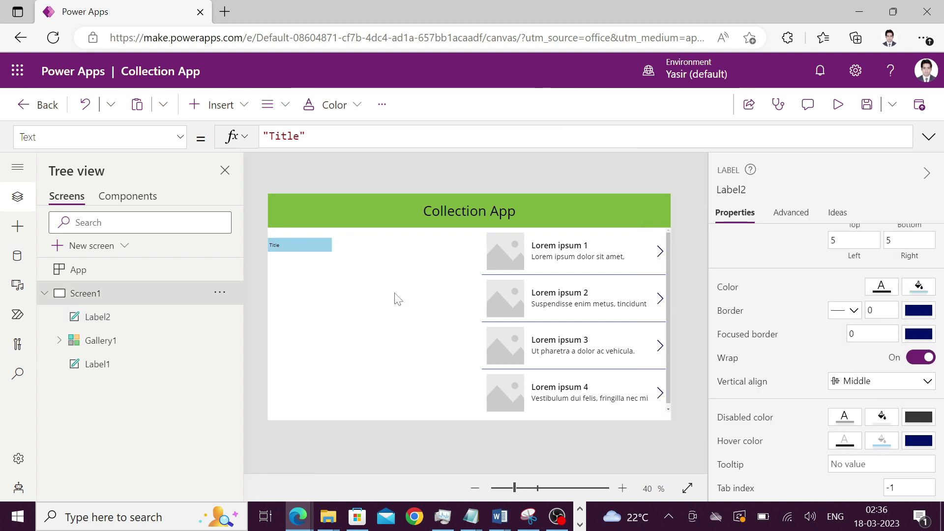
Add a text input beside the Title label and clear its default text.
click(239, 105)
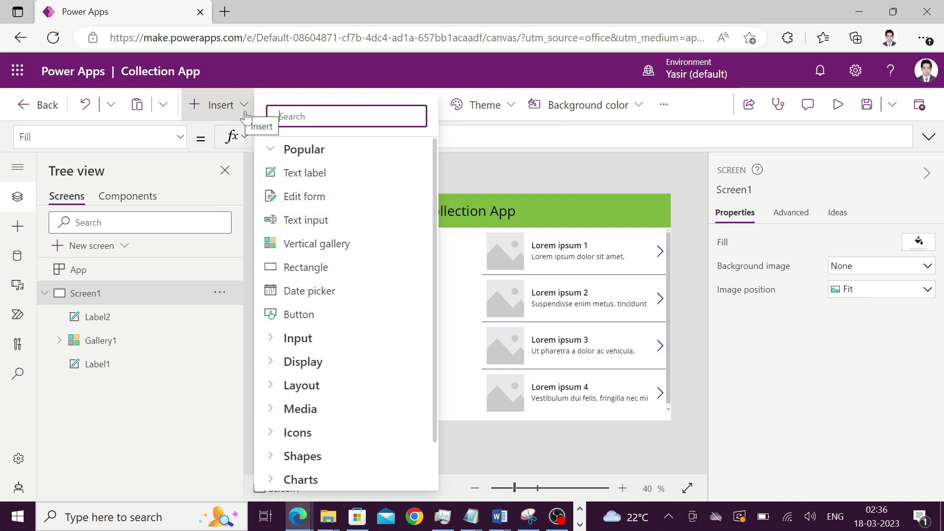
click(317, 219)
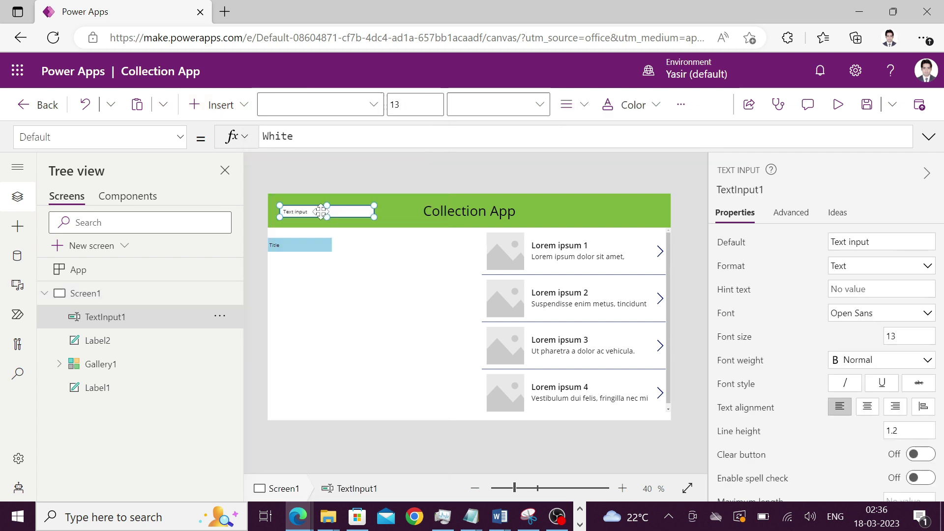
drag(347, 214, 385, 244)
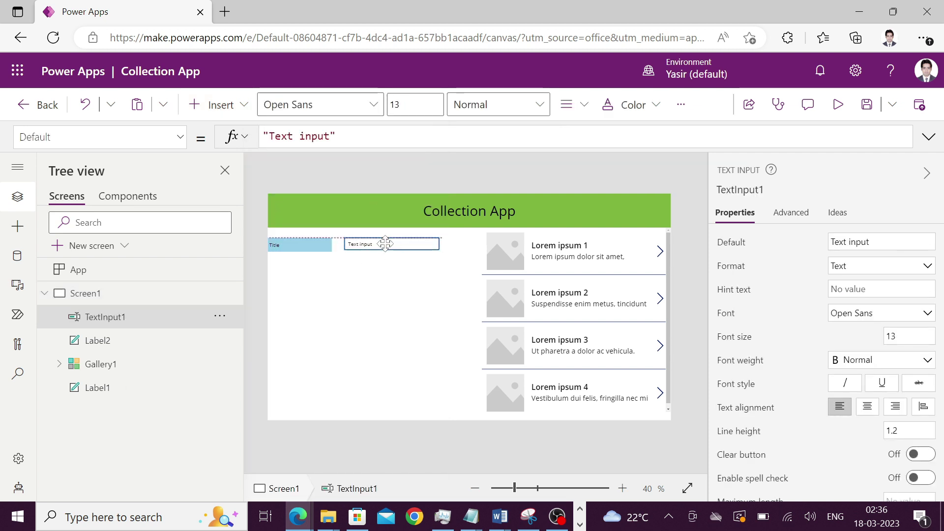
drag(878, 242, 817, 246)
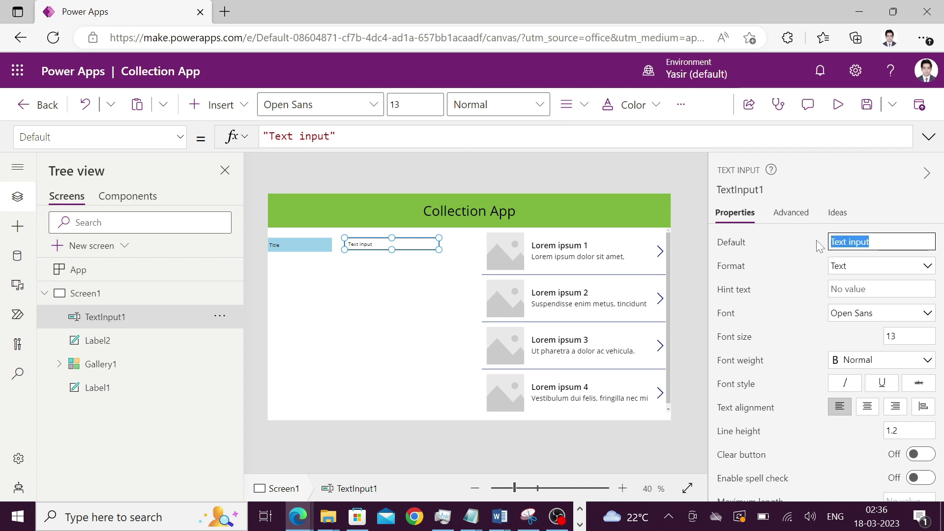
key(BackSpace)
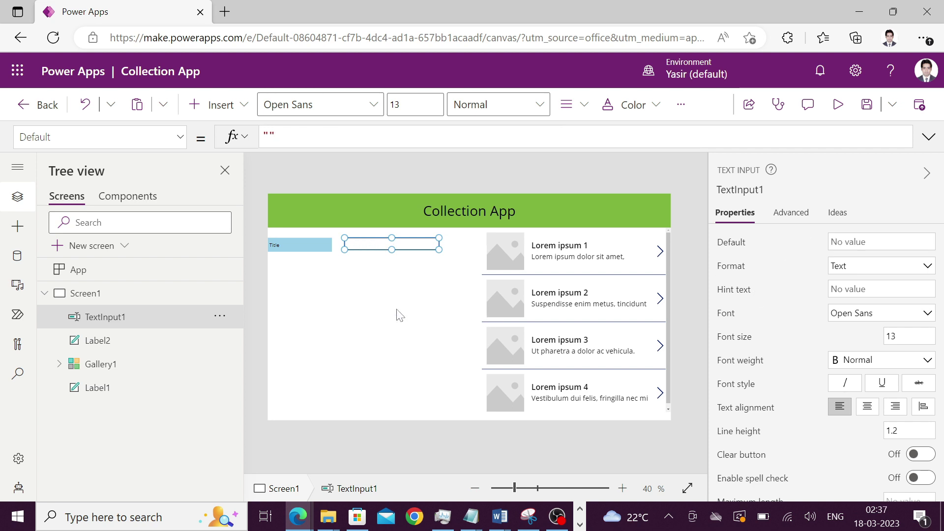
click(395, 315)
Nudge the Title label slightly right and set its font size to 20.
drag(308, 245, 311, 250)
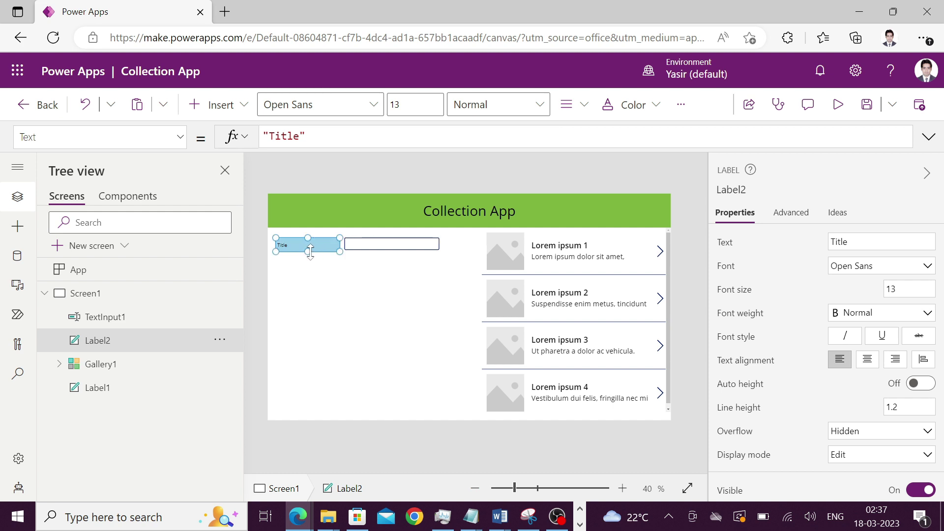
click(315, 254)
click(310, 246)
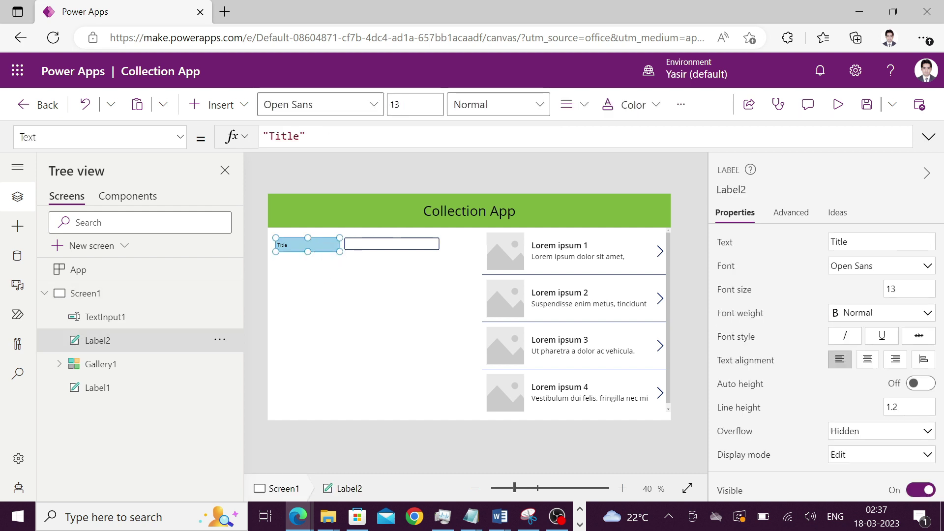
double_click(893, 289)
text(20)
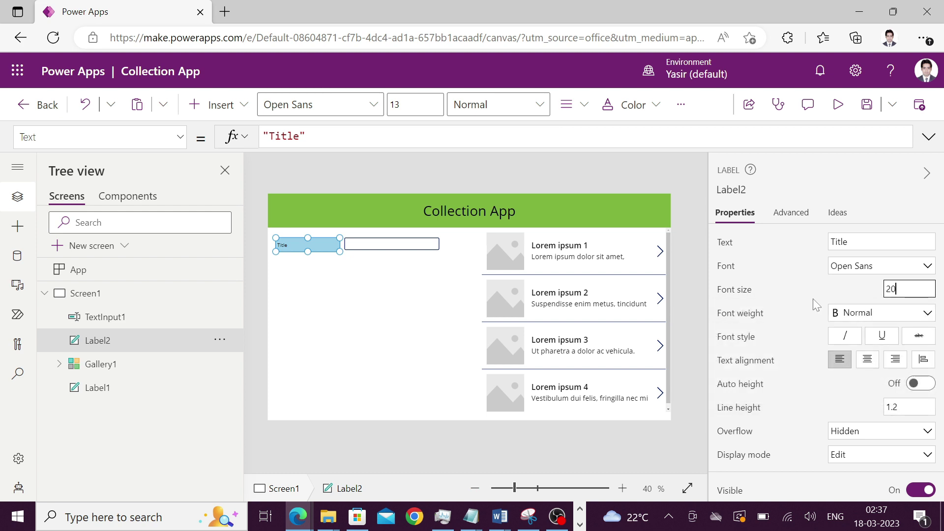
click(417, 317)
click(313, 243)
Duplicate the Title label and text input below, renaming the copied label 'Name'.
shift+click(389, 250)
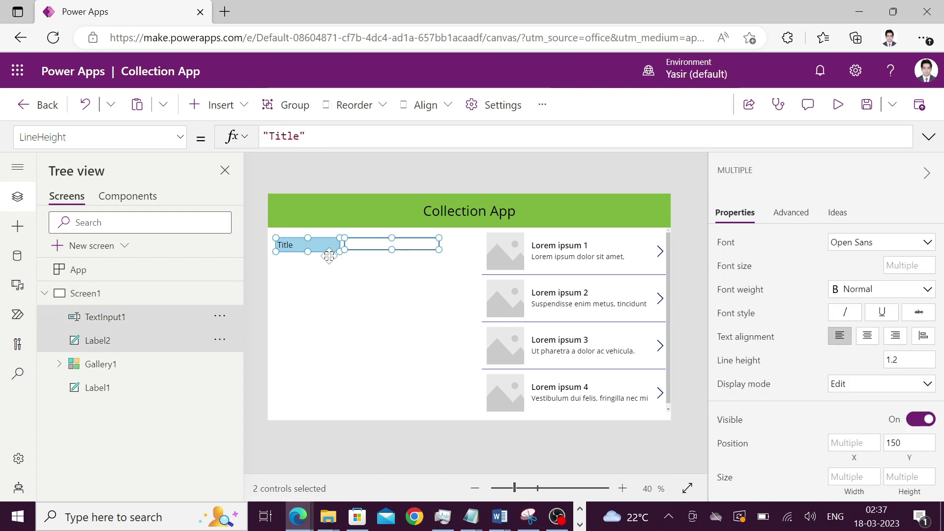
key(ctrl+c)
key(ctrl+v)
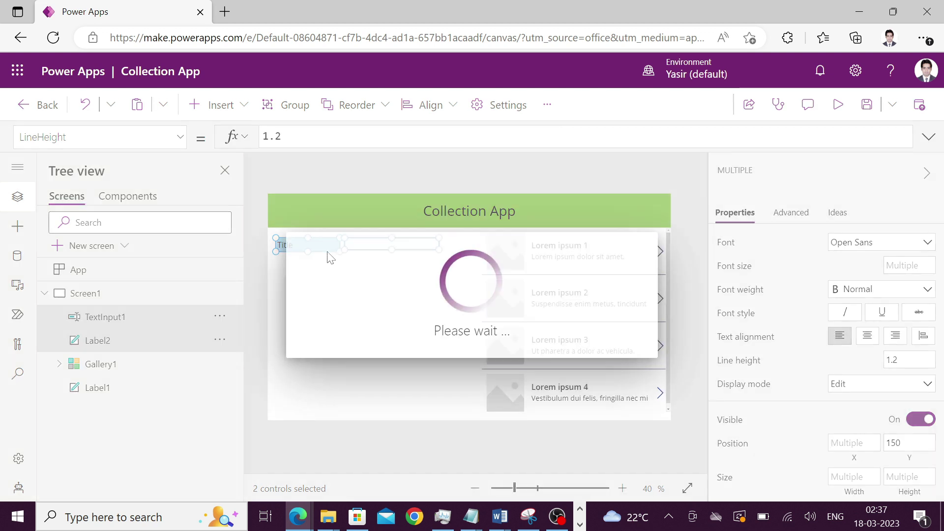
drag(330, 252, 323, 267)
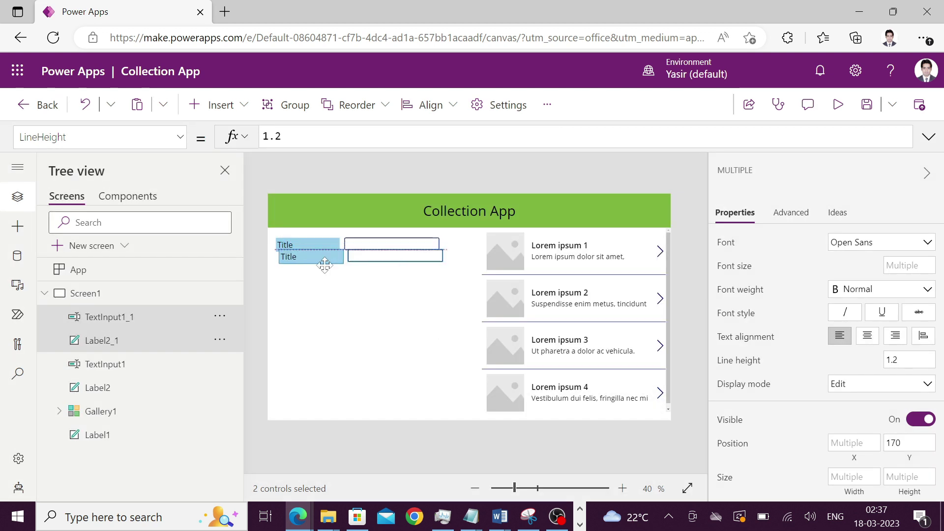
click(379, 347)
click(317, 270)
double_click(832, 242)
text(Name)
key(Return)
Copy the Name label below its row to become the DOJ label.
click(362, 308)
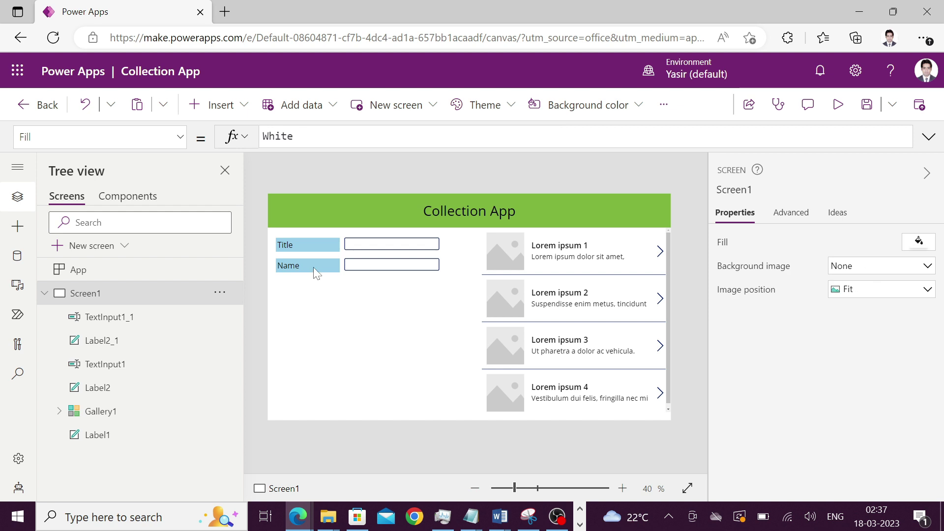
click(313, 267)
key(ctrl+c)
key(ctrl+v)
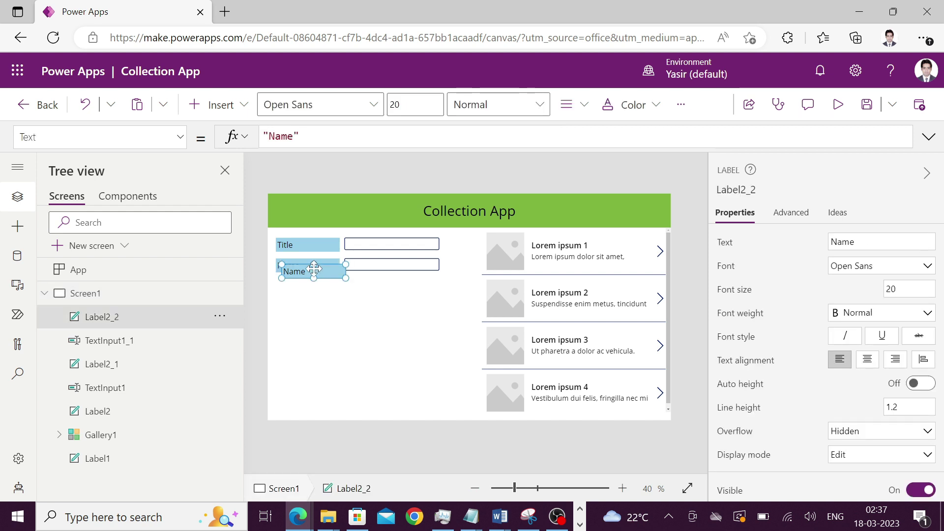
drag(316, 273, 307, 292)
click(841, 242)
text(DOJ)
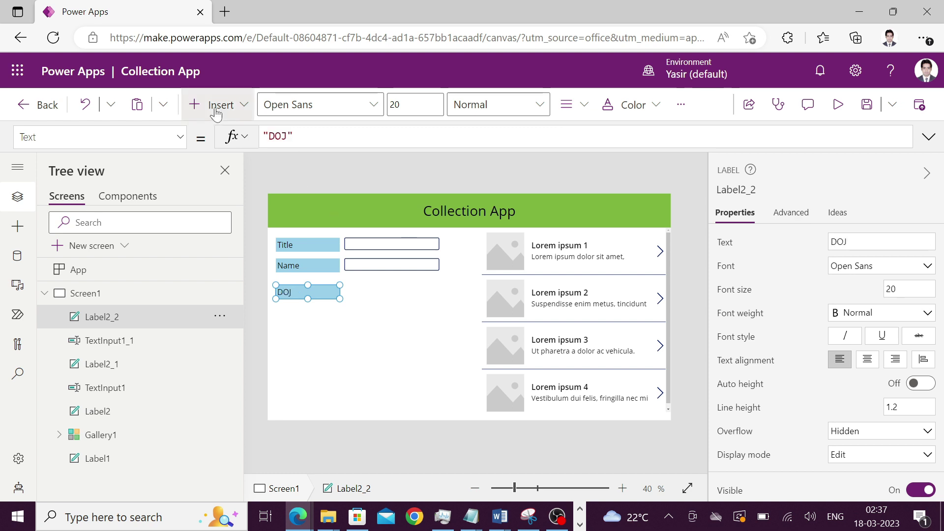
Move the date picker beside the DOJ label and reopen the Insert list.
click(217, 106)
key(Escape)
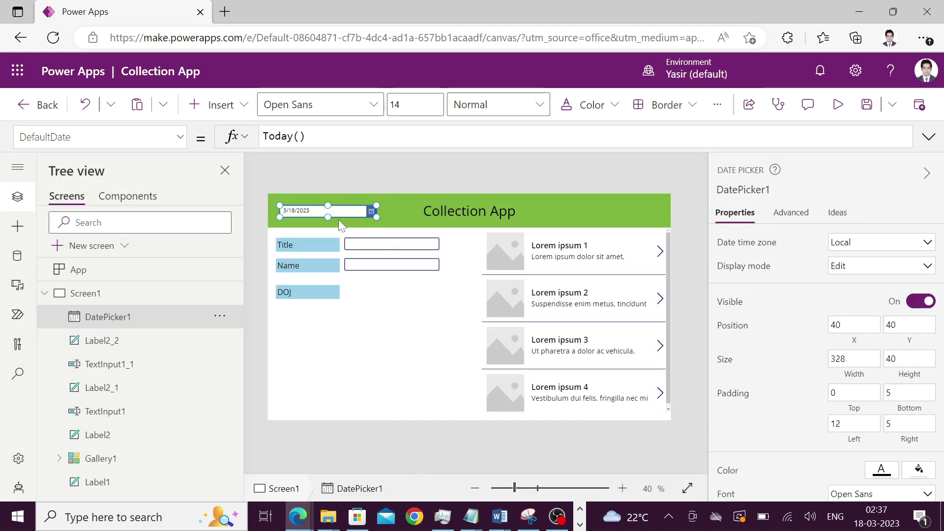
drag(335, 214, 403, 294)
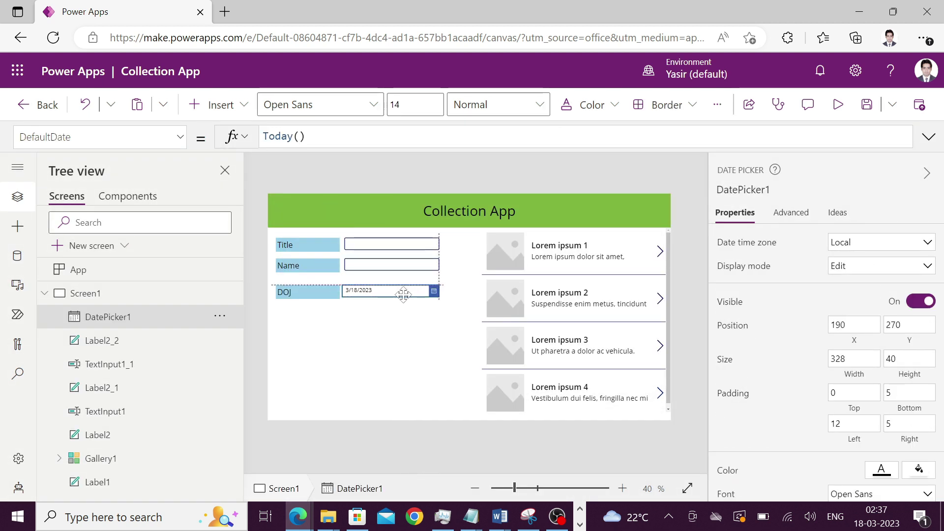
click(386, 327)
click(221, 105)
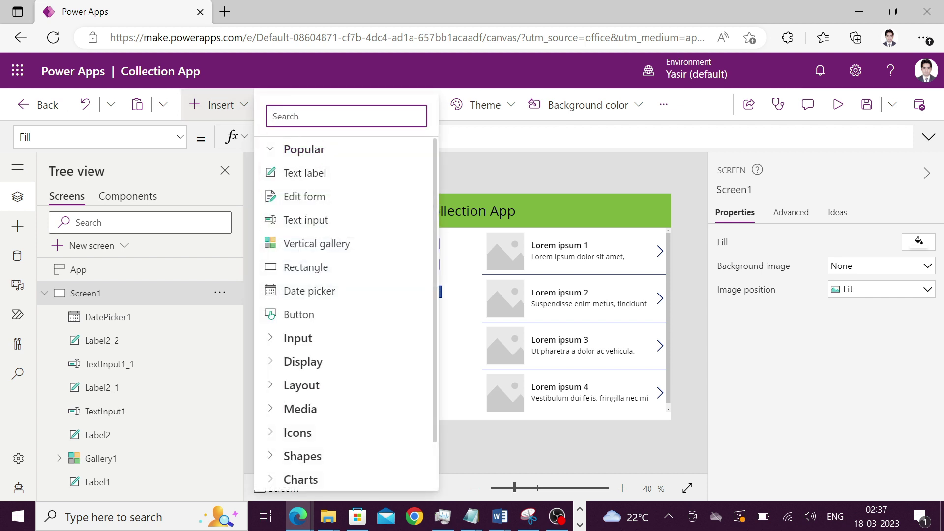
text(com)
Add a combo box below DOJ whose Items list the cities Pune, Hyderabad and Mumbai.
click(352, 172)
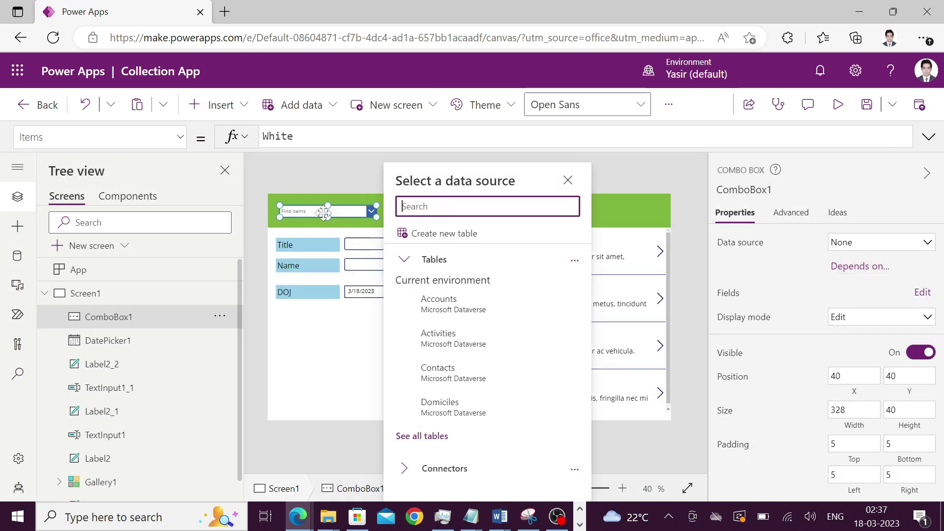
drag(336, 210, 385, 321)
drag(348, 137, 263, 136)
key(BackSpace)
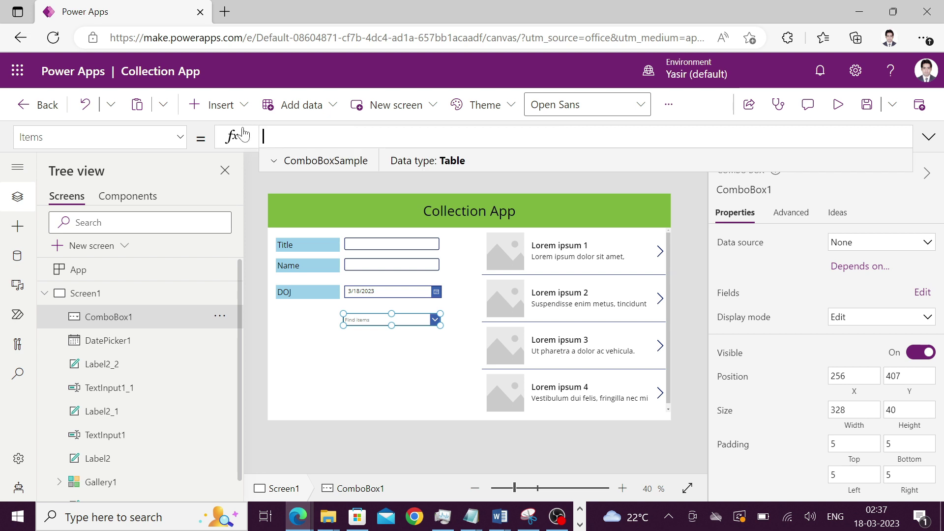
text([])
text(")
text(P)
key(End)
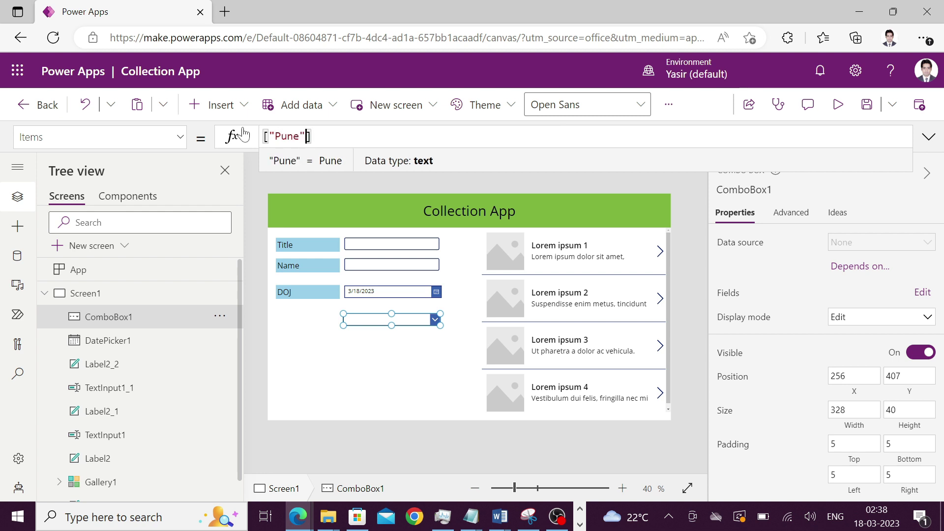
key(BackSpace)
key(BackSpace)
text(")
key(Left)
key(BackSpace)
text(Hy)
text(deraba)
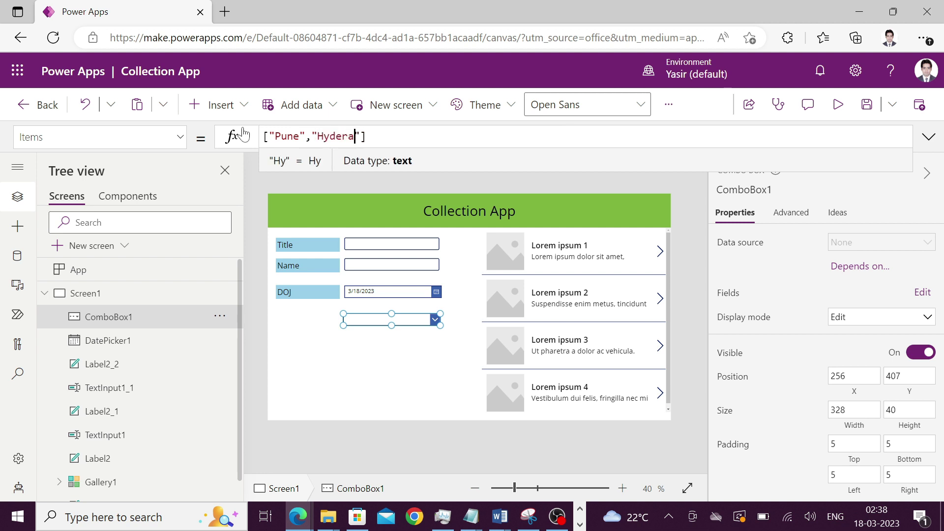
text(d)
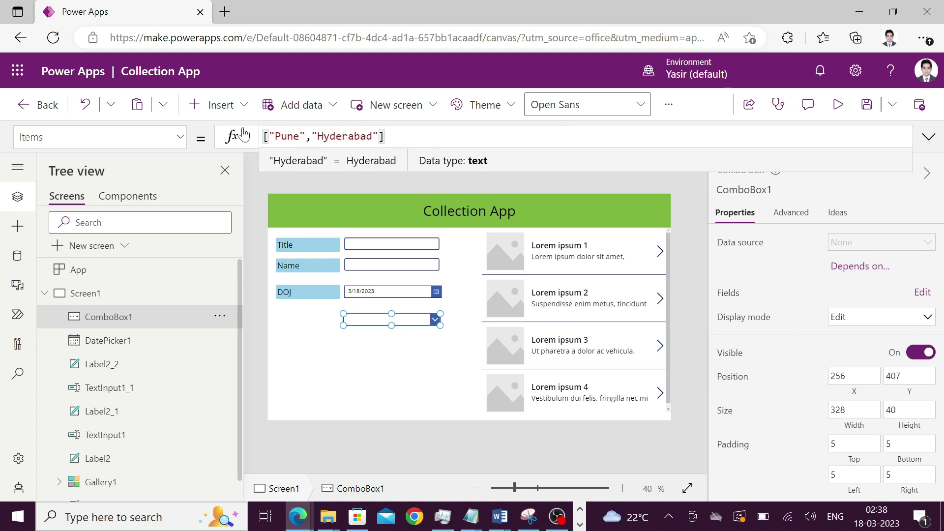
text("Mumbai)
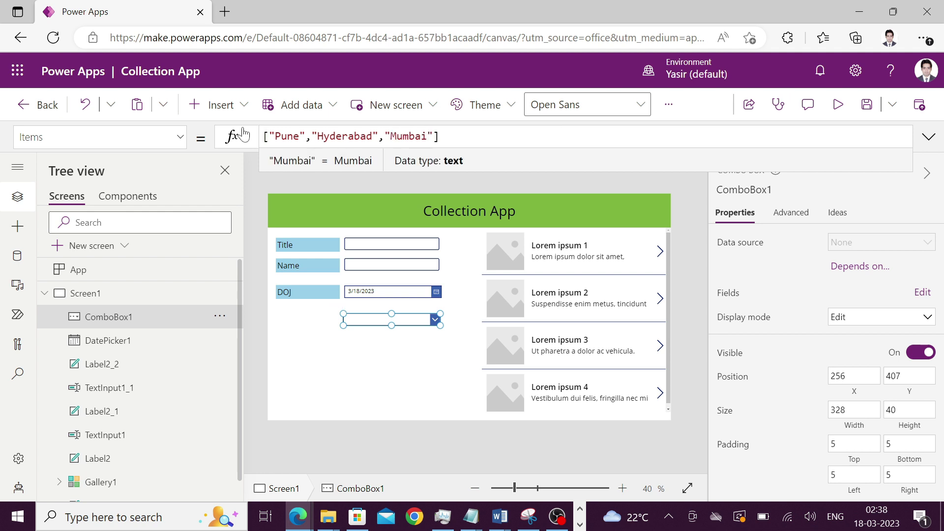
Duplicate the DOJ label, place it beside the combo box, and change its text to City.
click(350, 358)
click(313, 294)
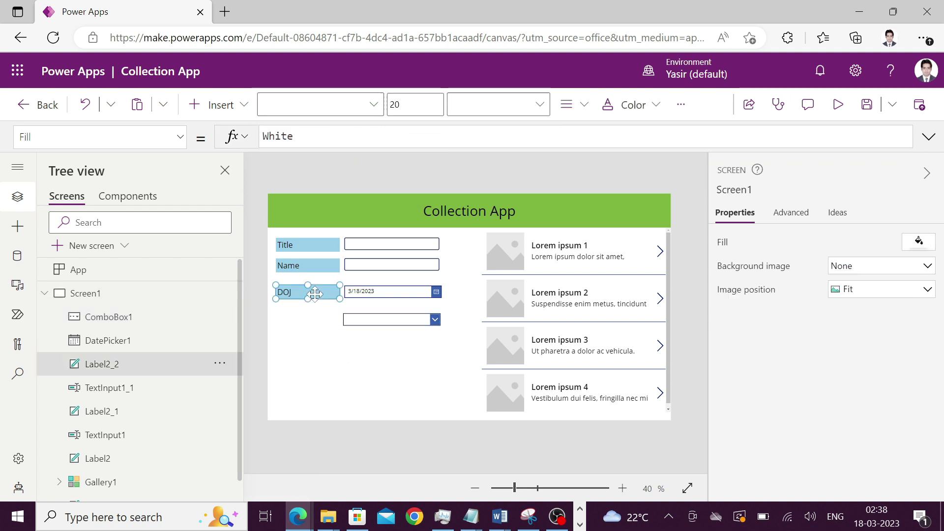
key(ctrl+c)
key(ctrl+v)
drag(316, 297, 298, 319)
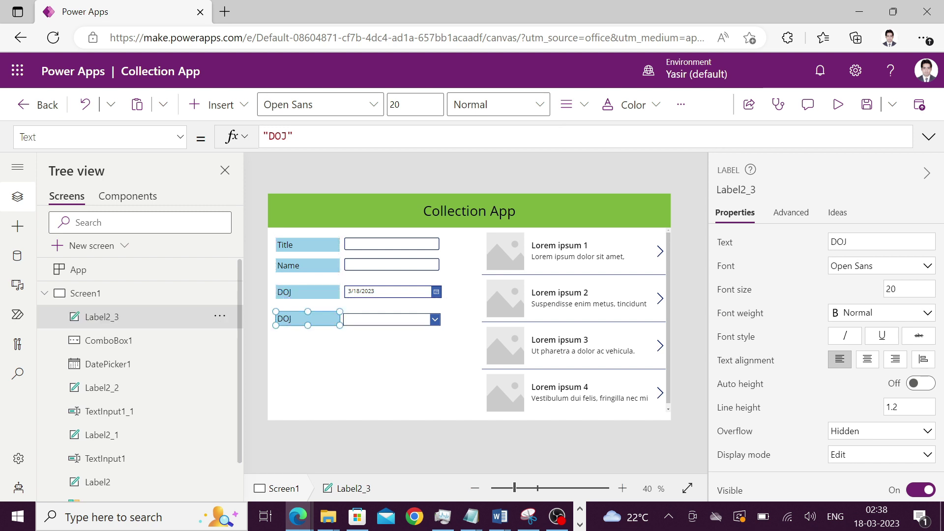
double_click(838, 242)
text(City)
key(Return)
Nudge the combo box into line with the City label.
click(385, 370)
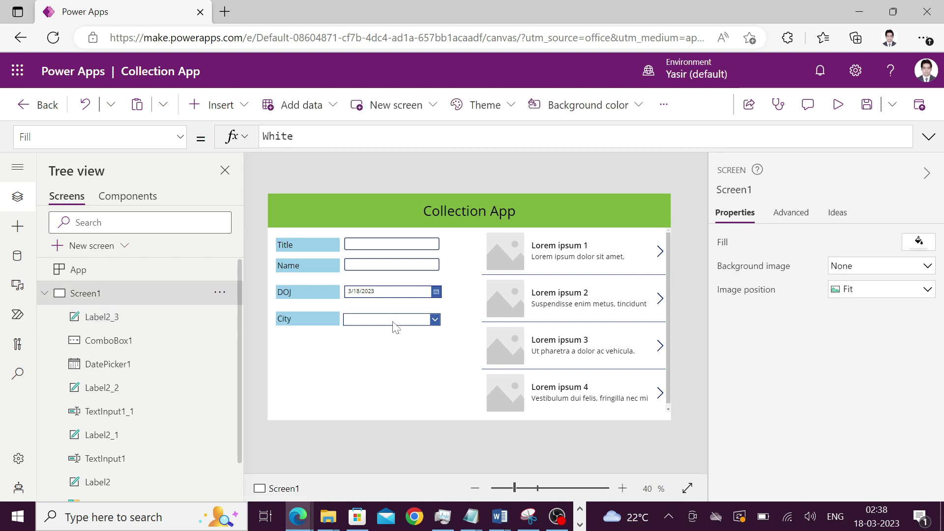
click(394, 320)
drag(395, 320, 390, 320)
click(390, 337)
click(385, 316)
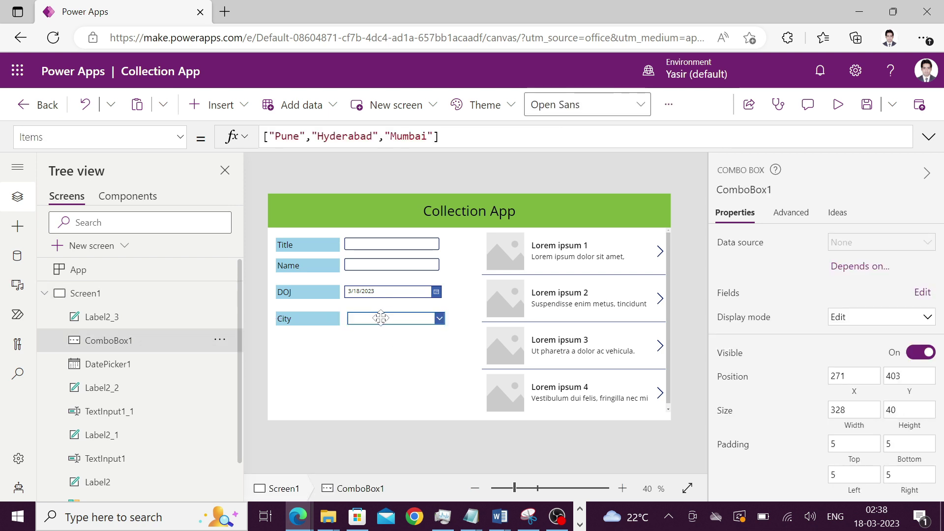
drag(385, 317, 389, 345)
Rename the Title text input to txtTitle.
click(392, 256)
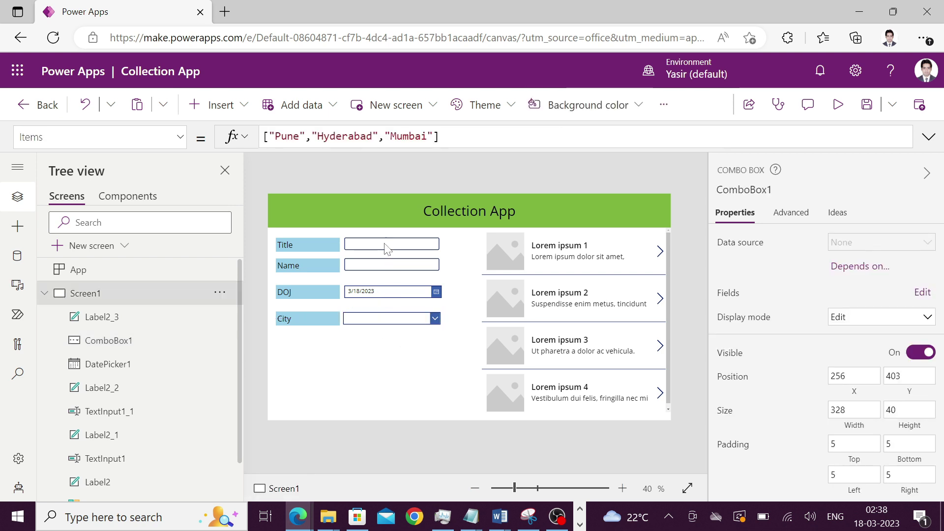
click(739, 189)
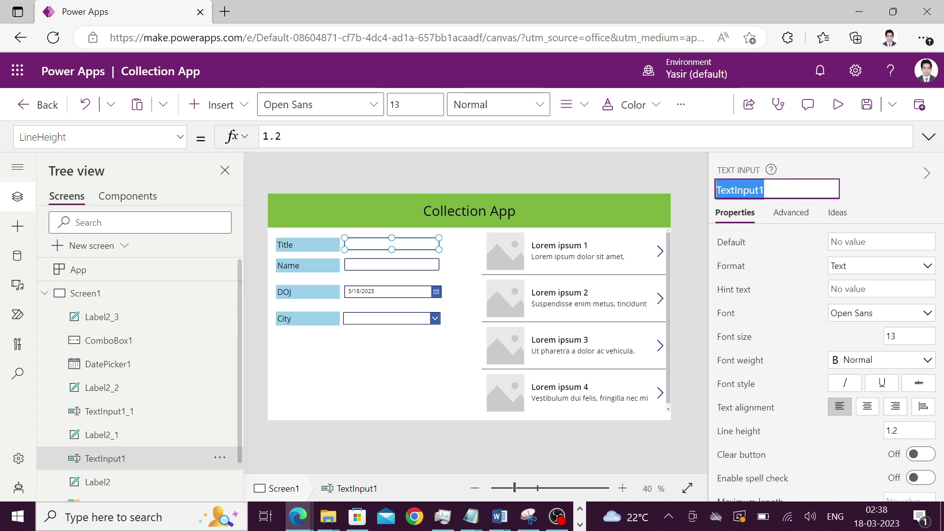
text(tt)
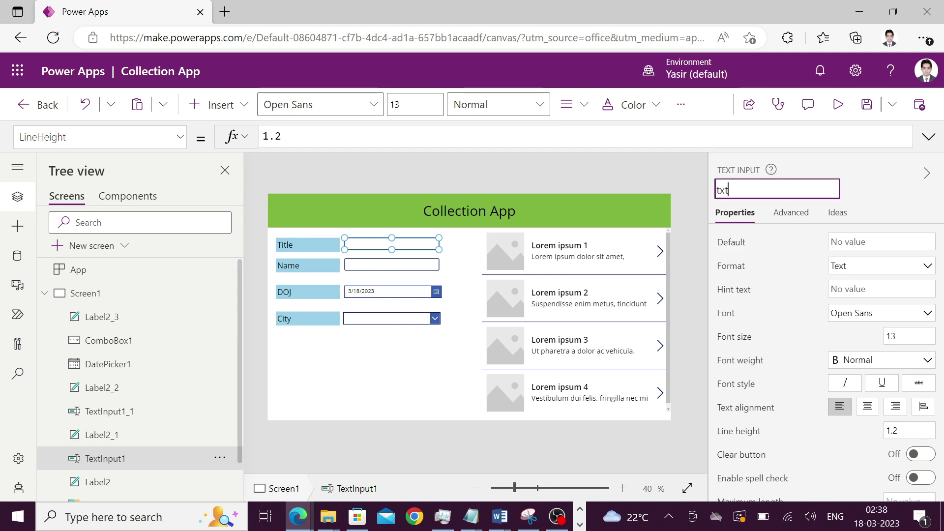
key(Return)
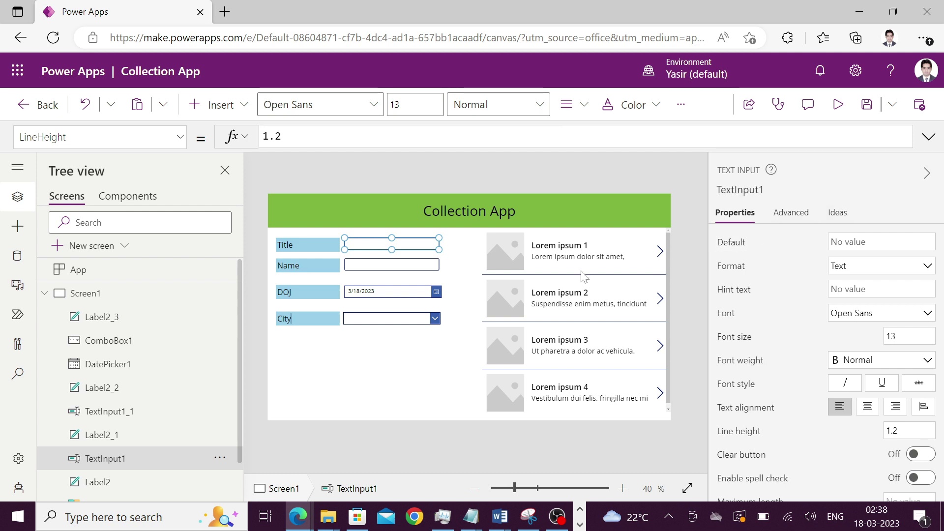
Rename the Name input to txtName and the date picker to DateDOJ.
click(392, 264)
click(745, 189)
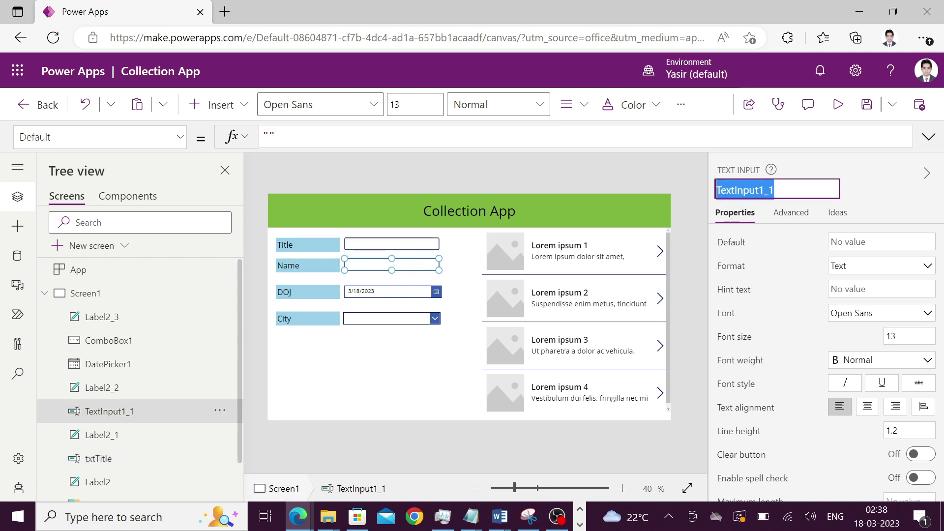
text(txtName)
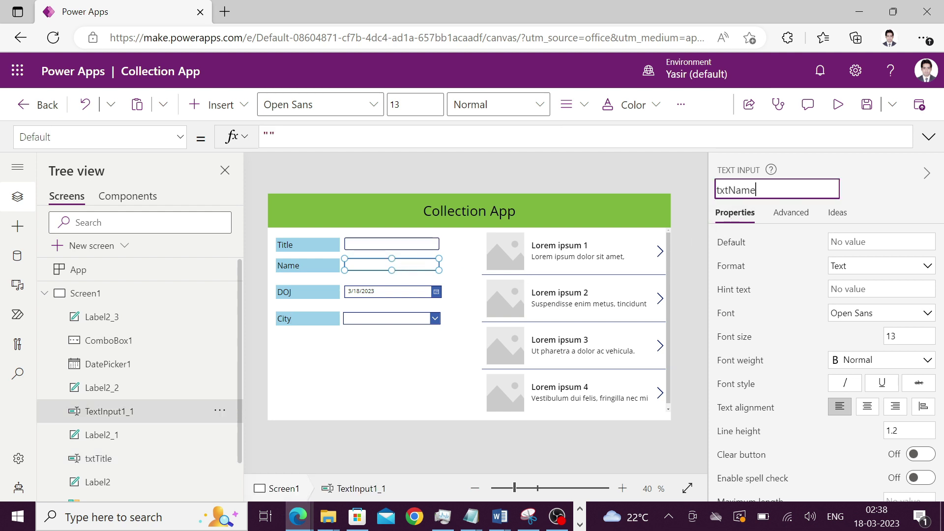
click(414, 293)
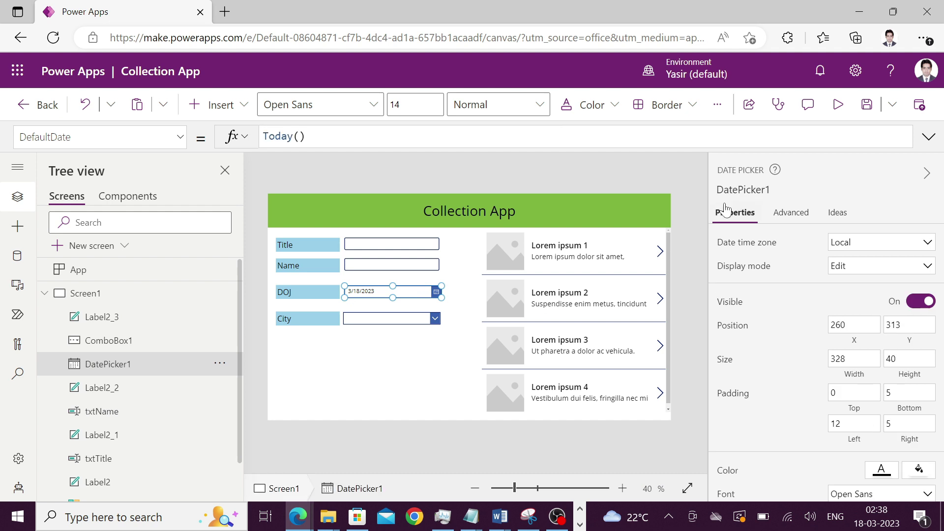
click(780, 188)
text(DateDOJ)
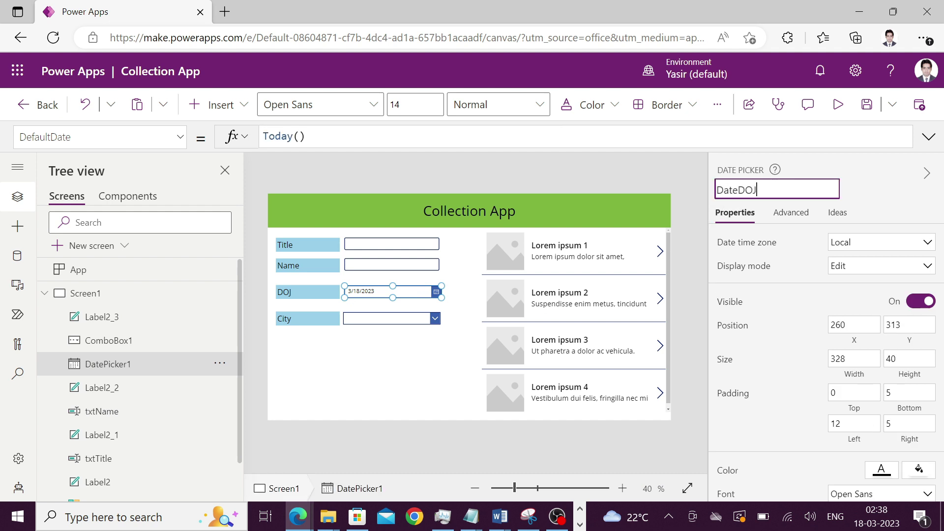
click(872, 185)
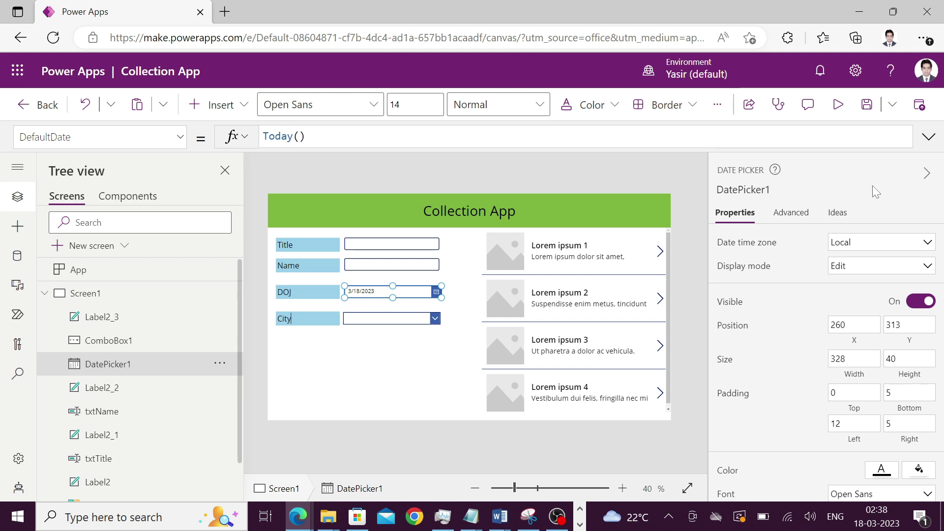
Rename ComboBox1 to cmbCity in the Properties pane.
click(416, 323)
click(744, 189)
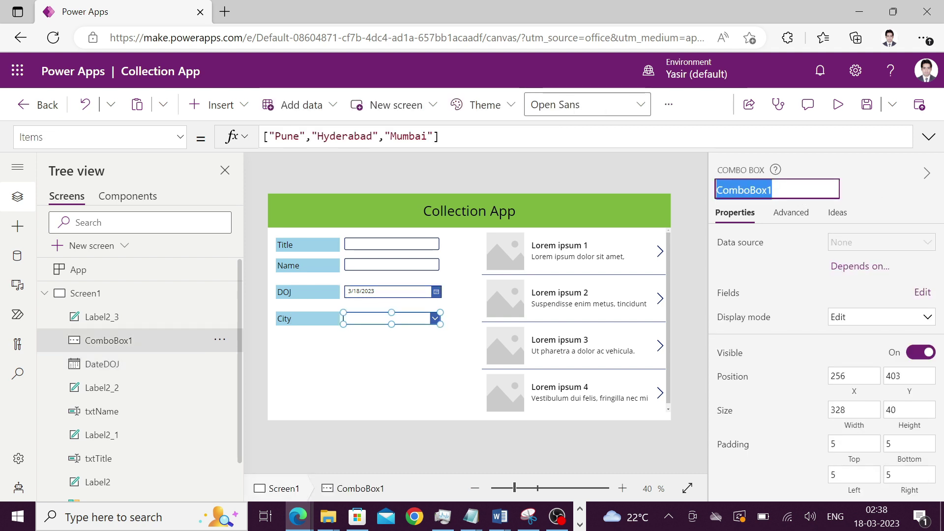
text(cmbCity)
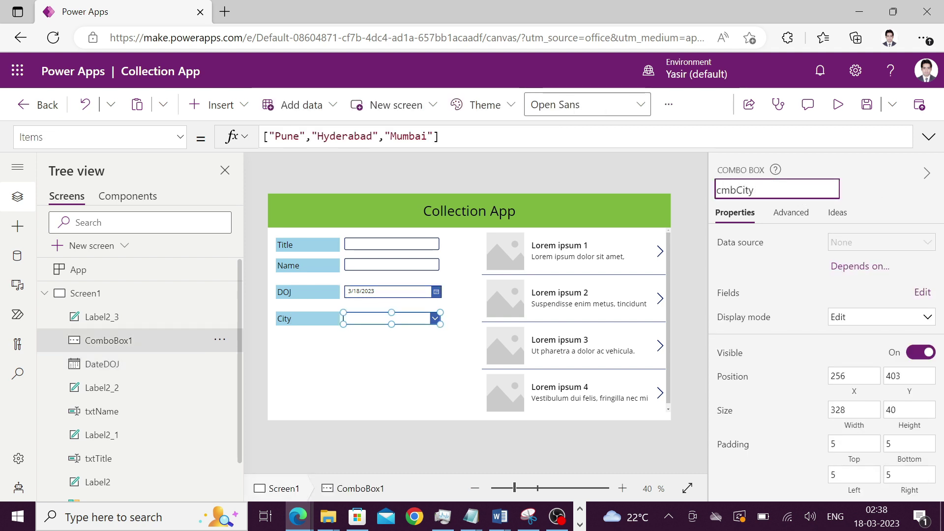
click(877, 200)
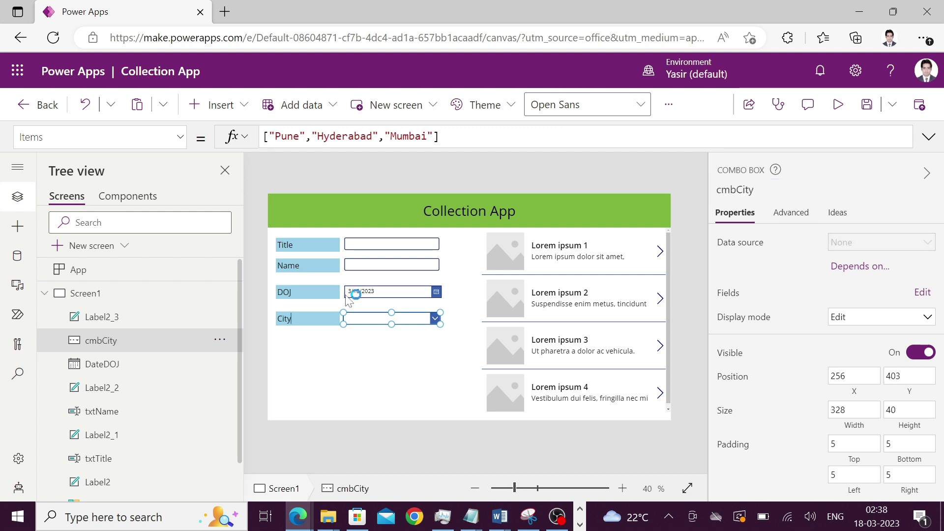
Deselect the combo box and select the records gallery.
click(374, 359)
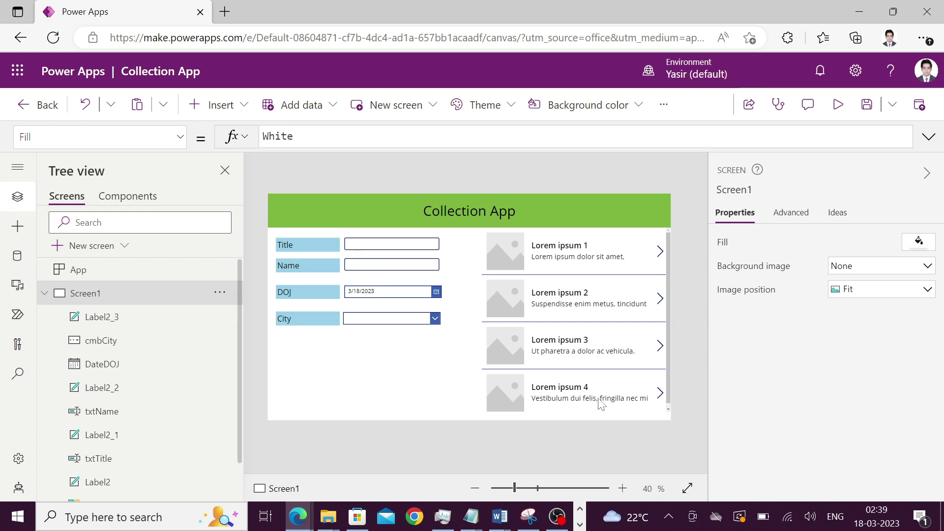
click(645, 337)
click(372, 308)
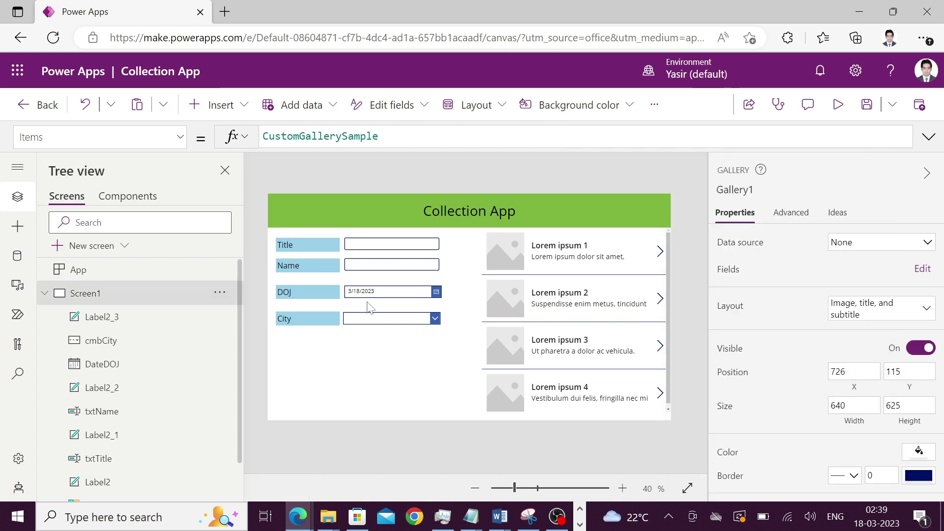
Insert a new button and place it below the City field.
click(232, 112)
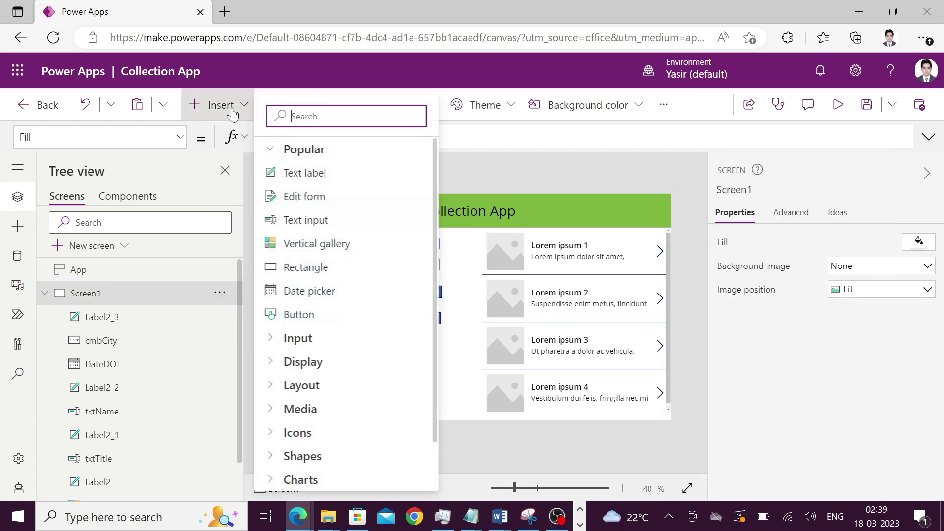
click(299, 318)
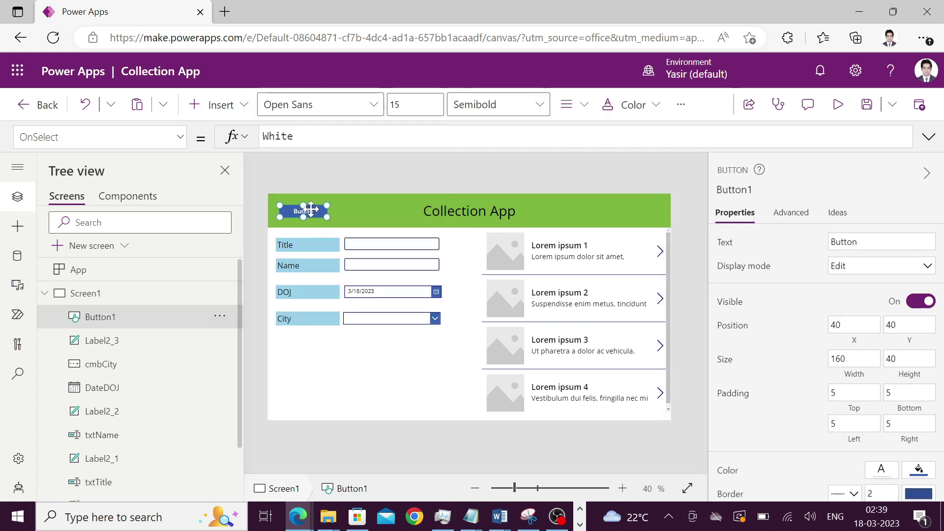
mouse_move(327, 275)
mouse_down()
mouse_move(319, 341)
mouse_move(367, 355)
mouse_move(380, 349)
mouse_up()
Caption the button Collect with font size 25, then shrink it slightly.
double_click(844, 242)
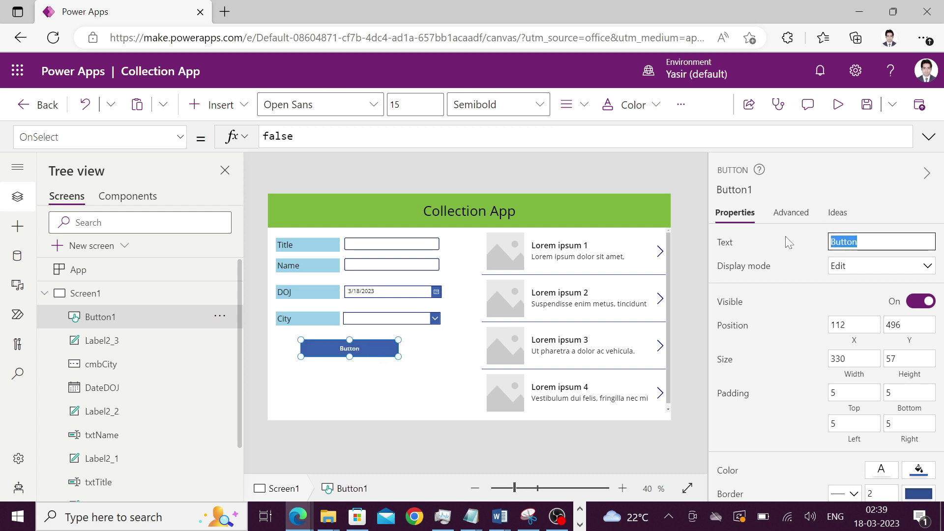
text(Collect)
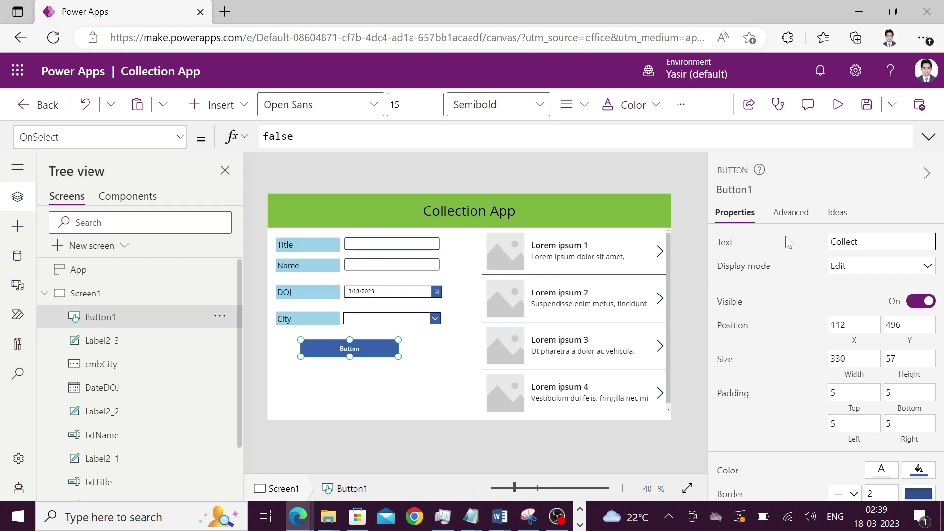
scroll(915, 332, down, 2)
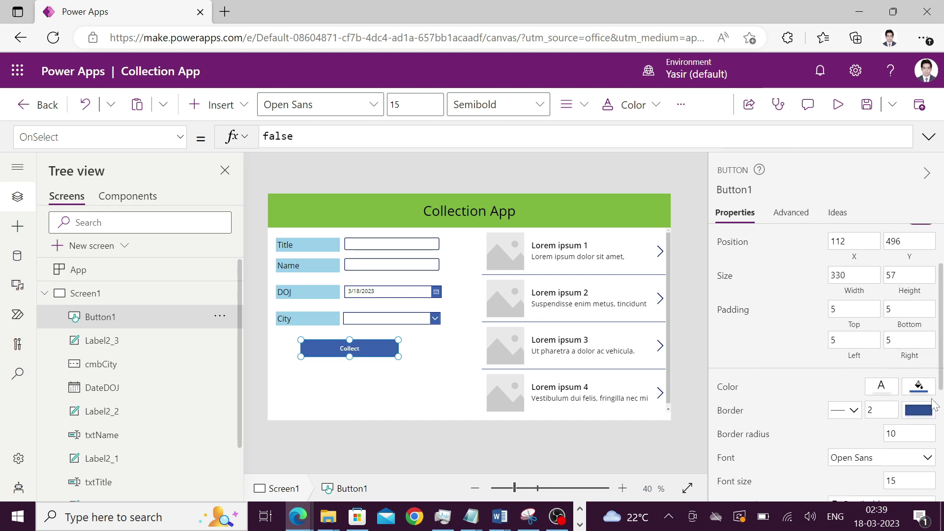
double_click(892, 481)
text(25)
key(Return)
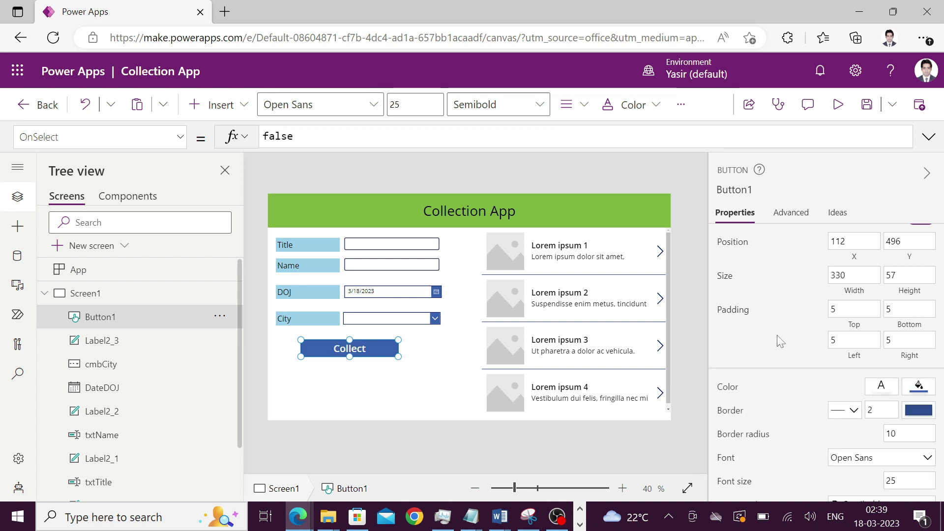
click(438, 398)
click(362, 347)
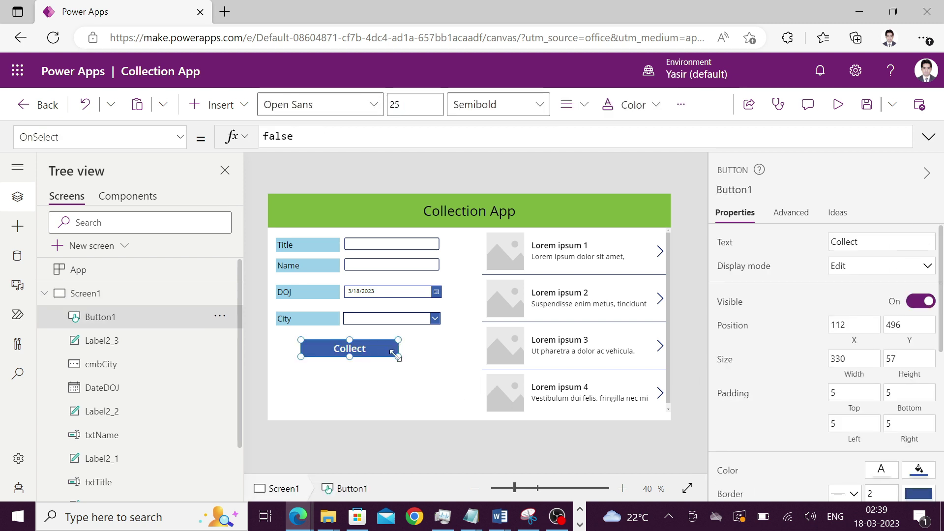
drag(394, 352, 362, 346)
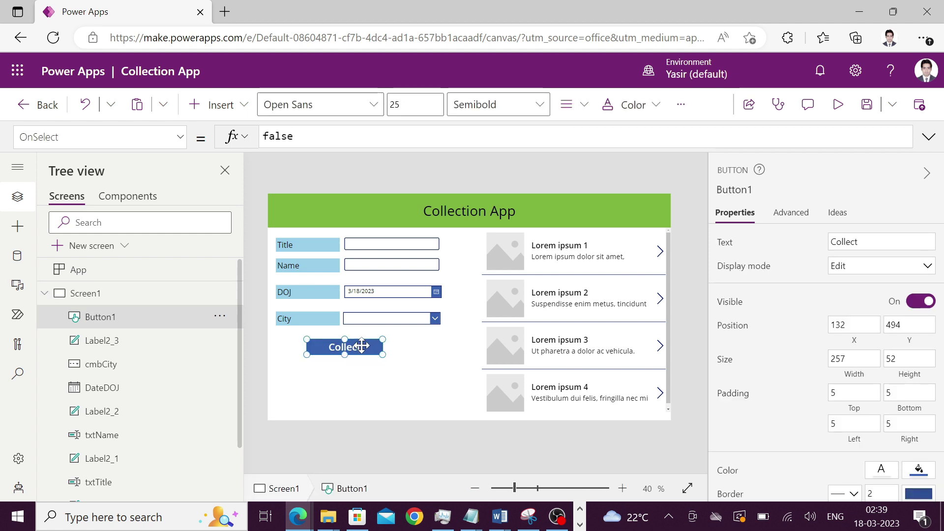
Set OnSelect to Collect(EmployeeCollection) with Title, Name, DOJ and City from txtTitle, txtName, DateDOJ and cmbCity.
drag(293, 137, 235, 138)
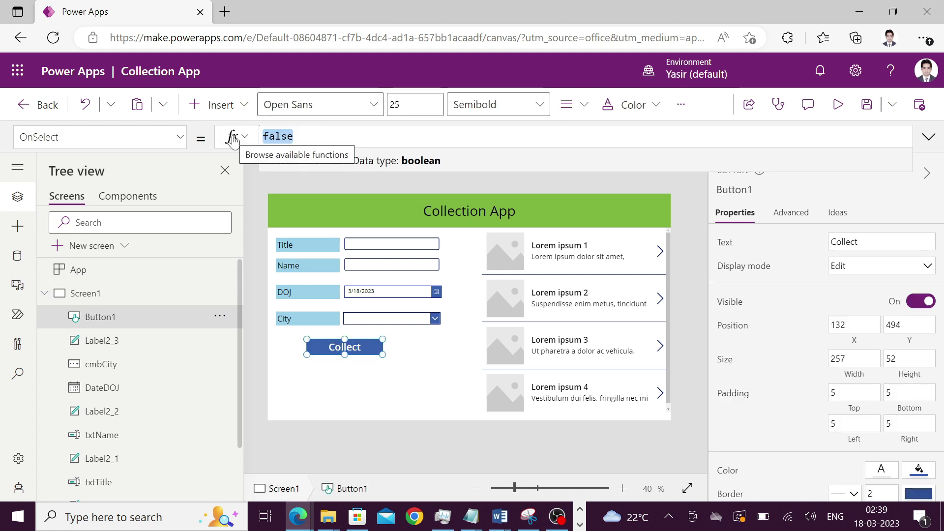
key(BackSpace)
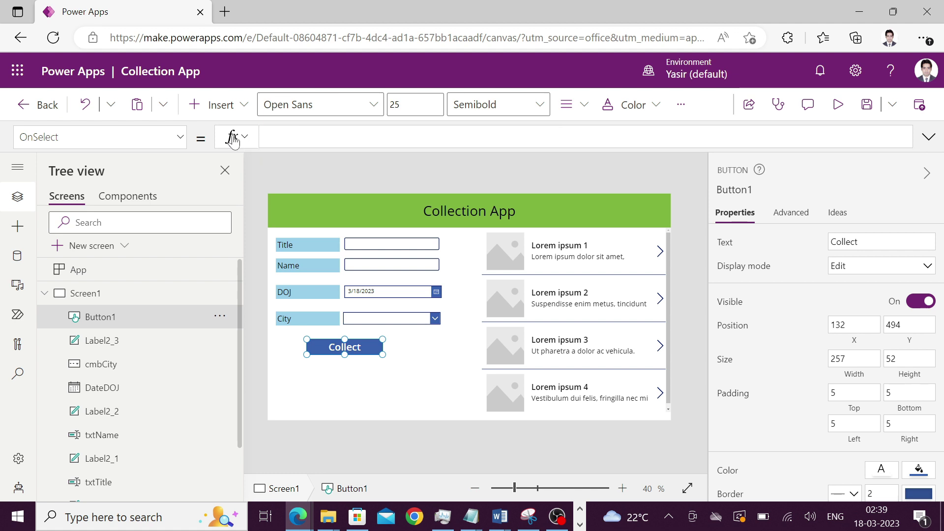
text(Collect)
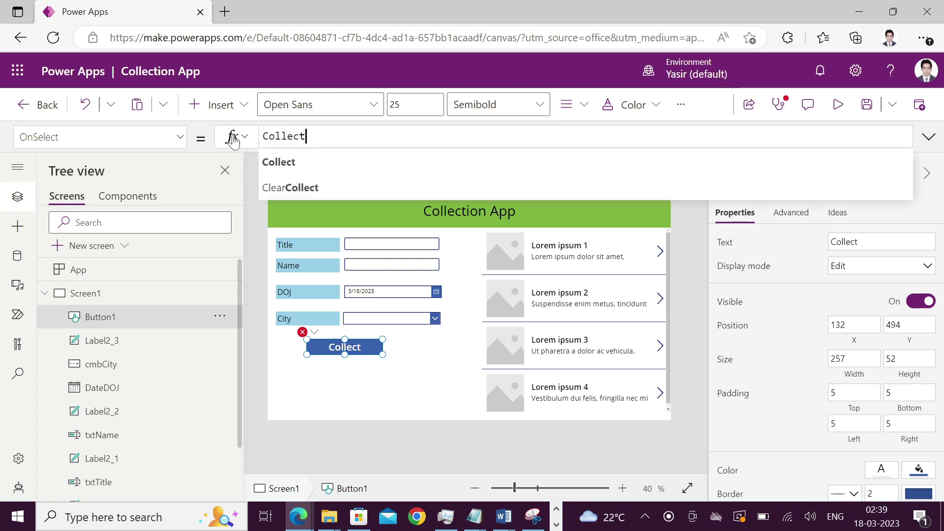
text(()
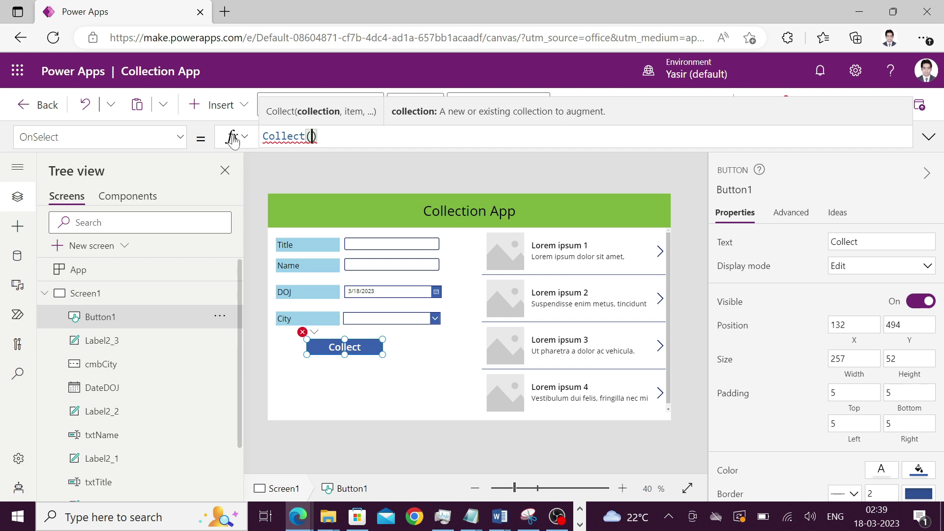
text(EmployeeCollection,)
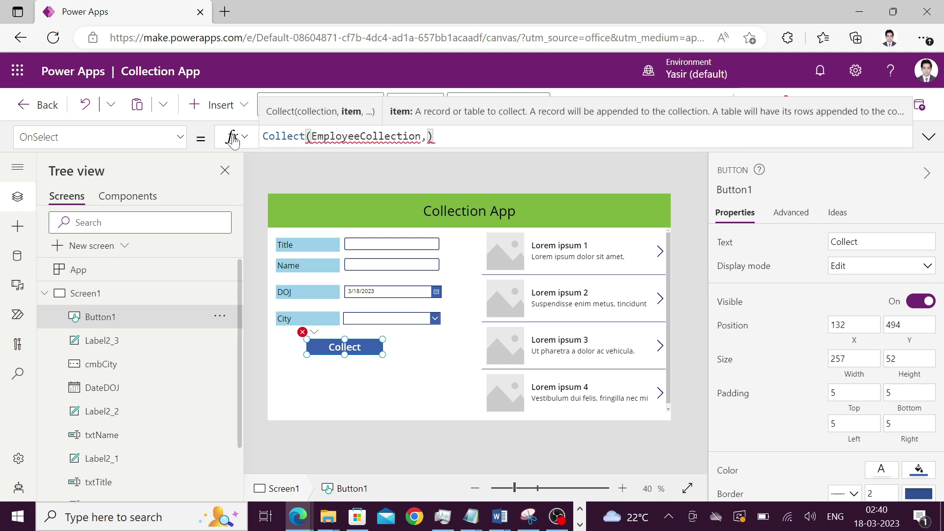
text({)
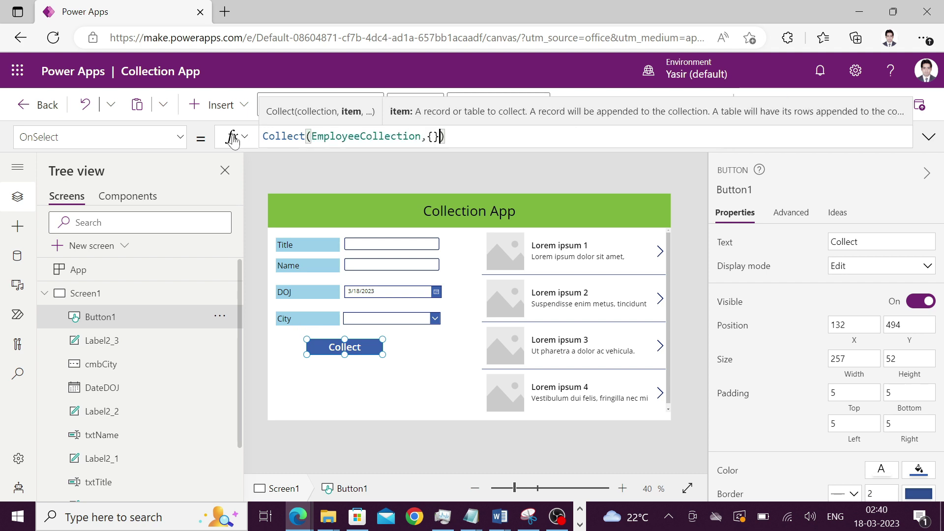
key(Left)
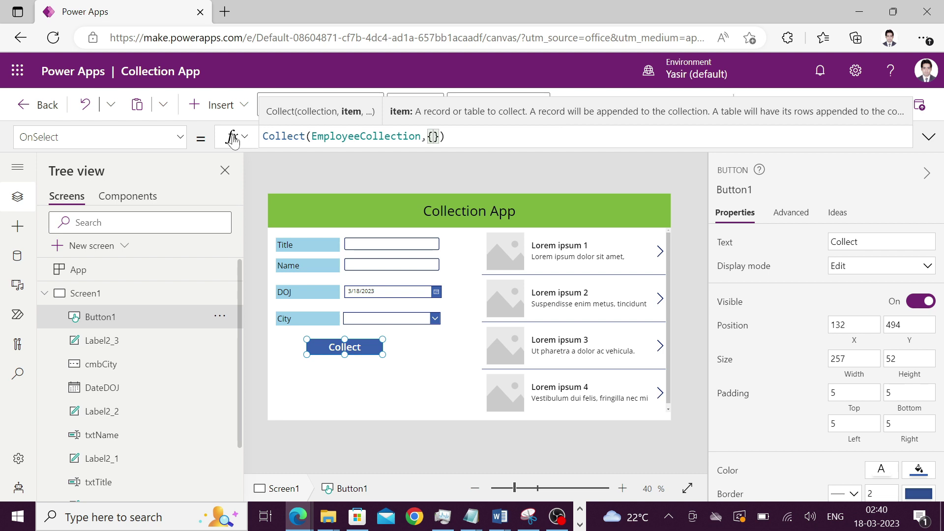
text(Title)
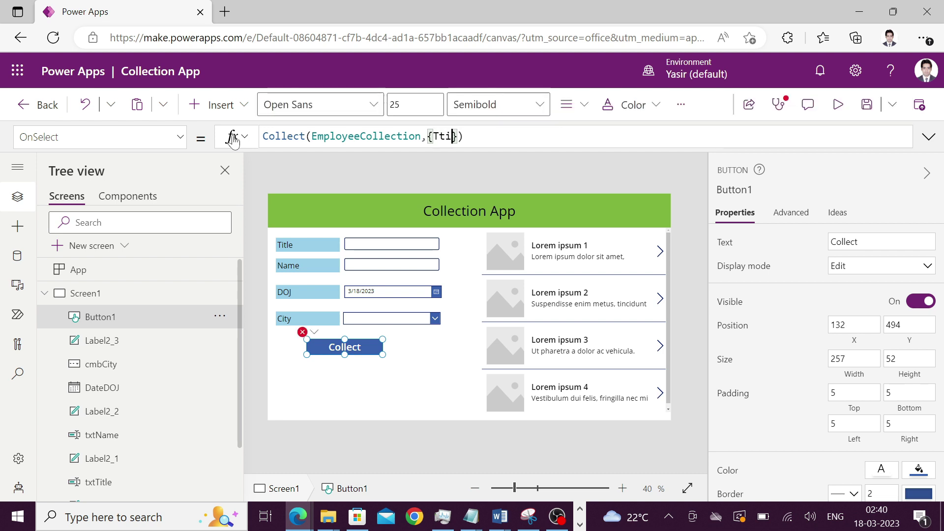
key(BackSpace)
key(BackSpace)
key(BackSpace)
text(itle)
key(BackSpace)
key(BackSpace)
key(BackSpace)
key(BackSpace)
text(itle:)
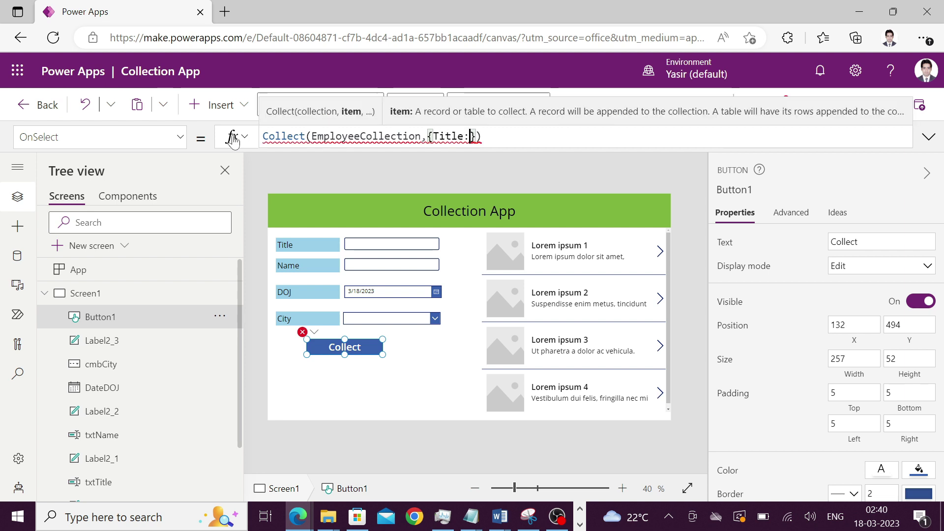
text(txt)
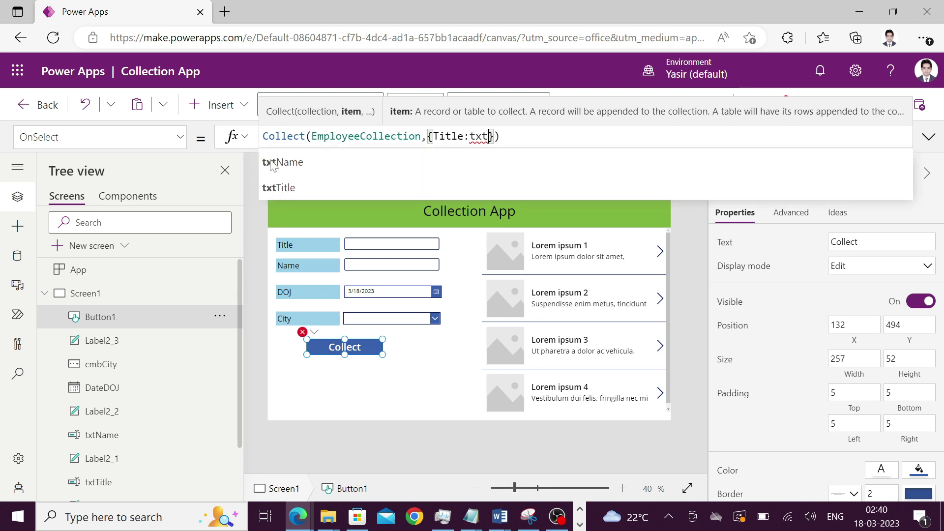
click(297, 177)
text(.text)
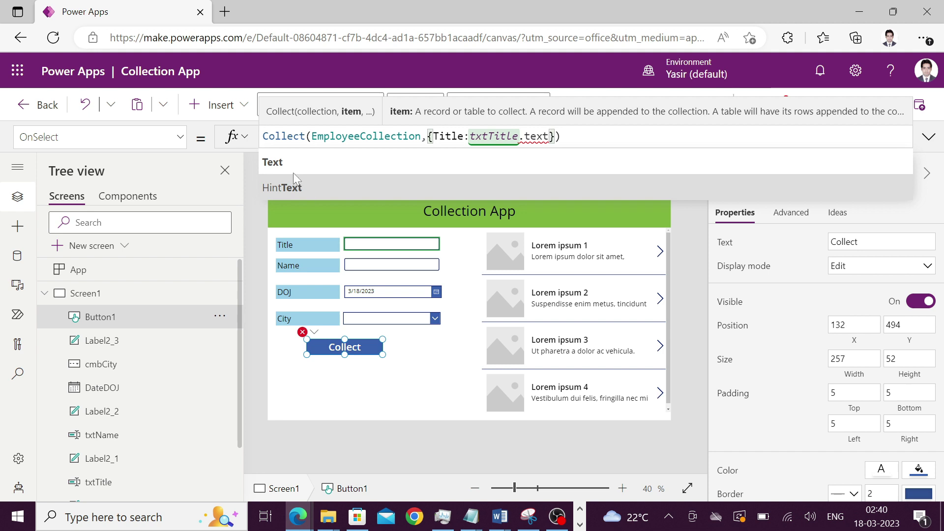
click(289, 169)
text(,)
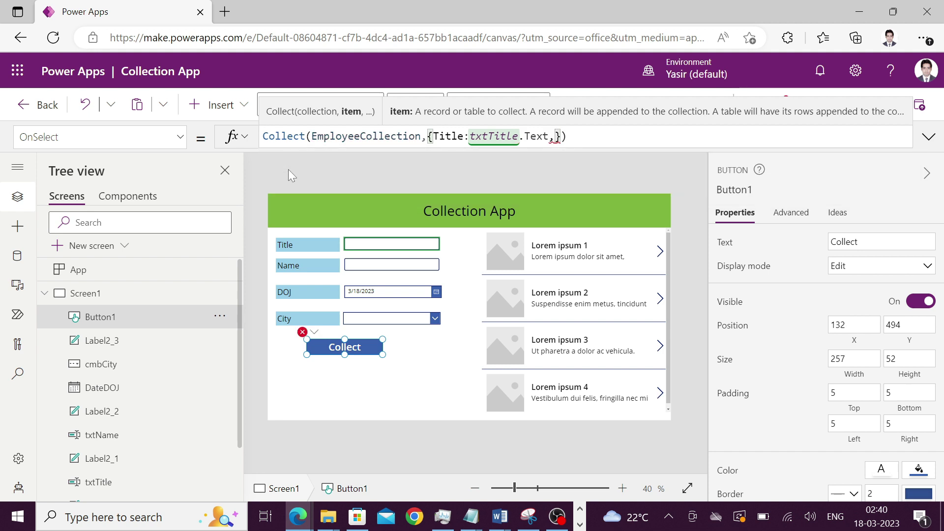
text(Name:)
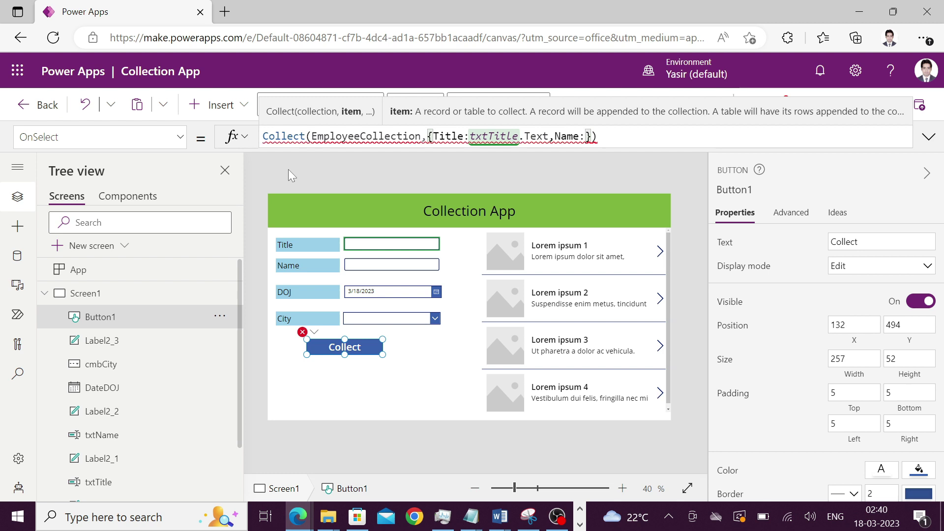
text(txtName.)
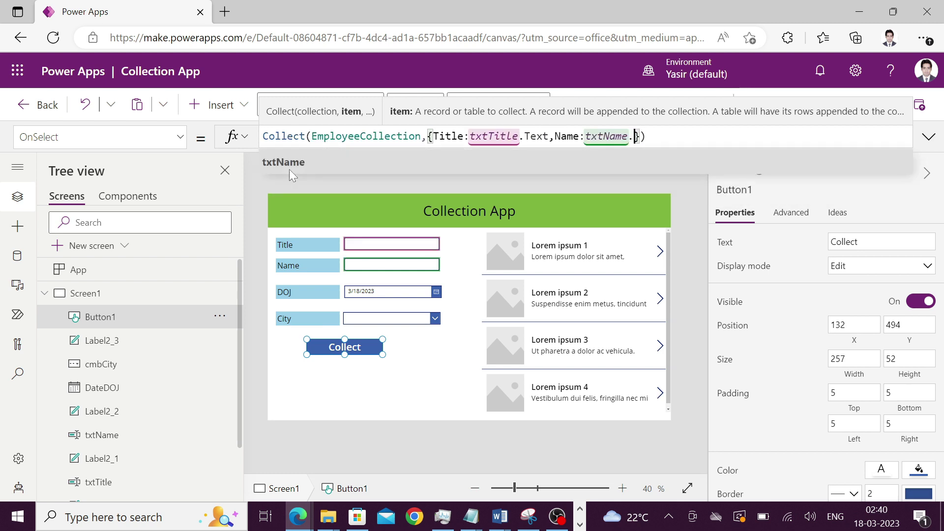
text(Text)
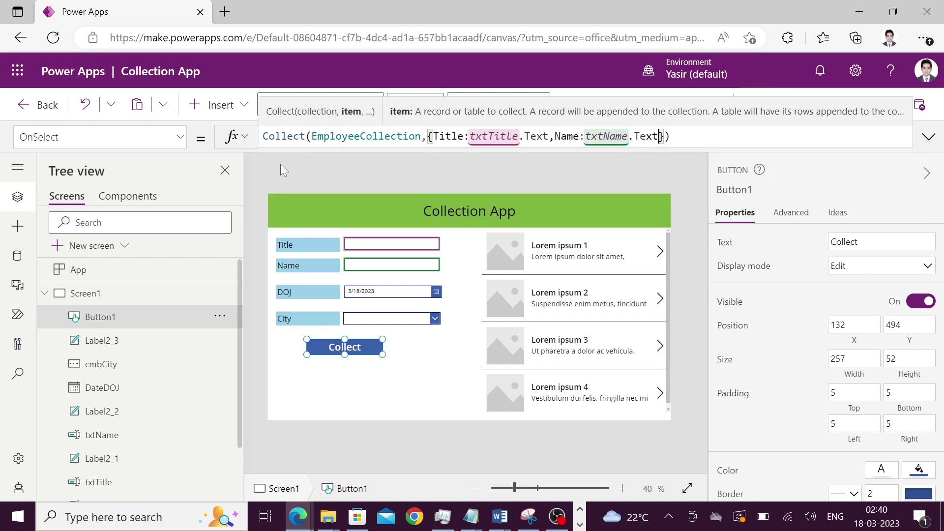
text(})
text(,)
text(DOJ)
text(:)
text(Date)
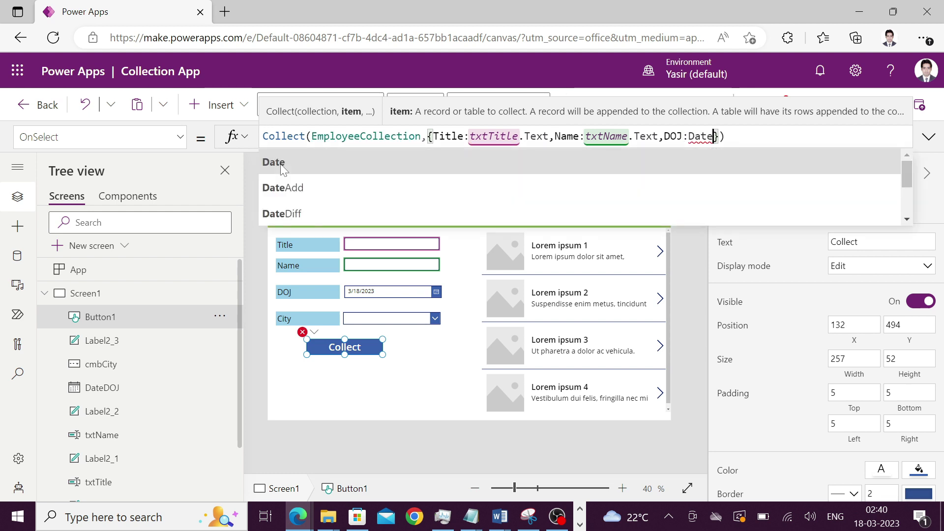
text(DOJ)
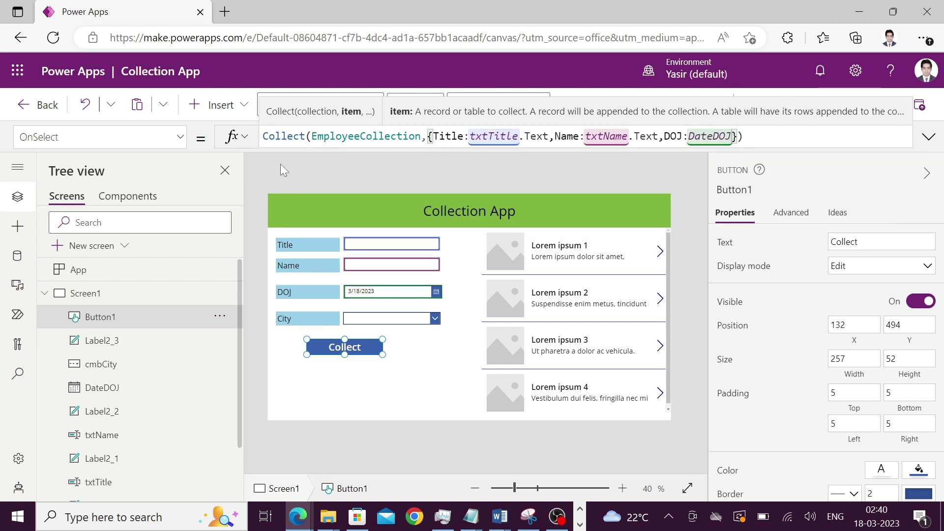
text(.)
key(Tab)
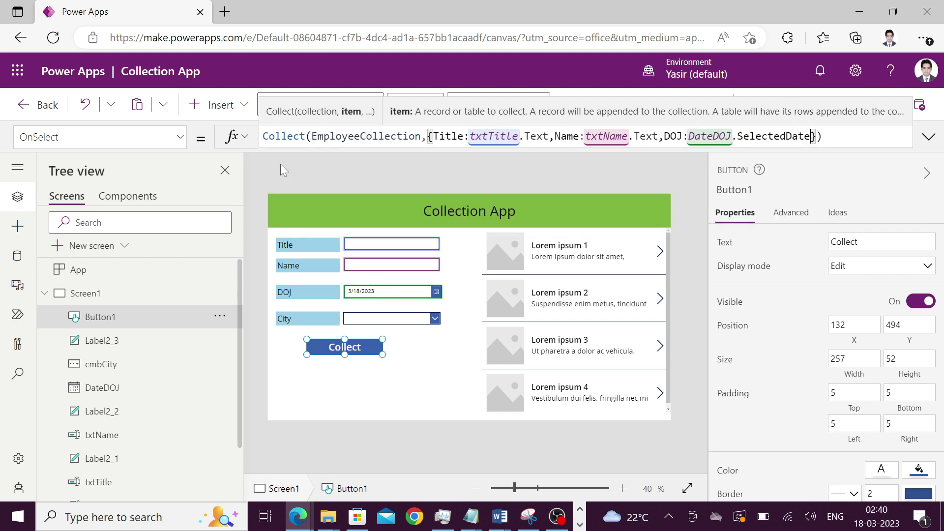
text(,)
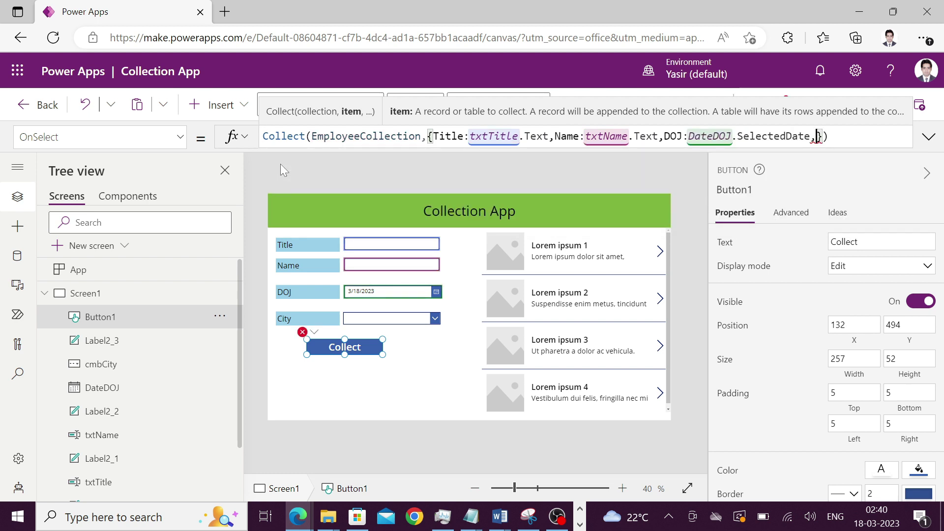
text(City:cmb)
key(Tab)
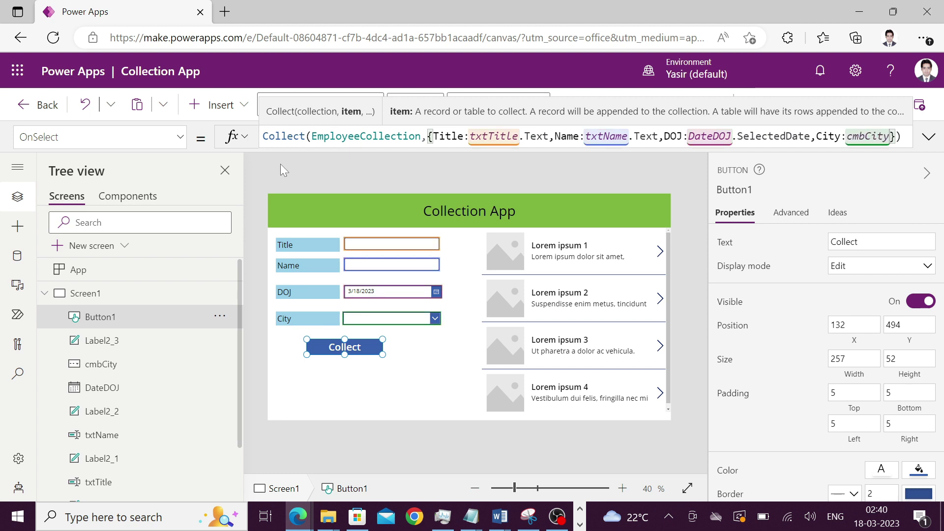
text(.)
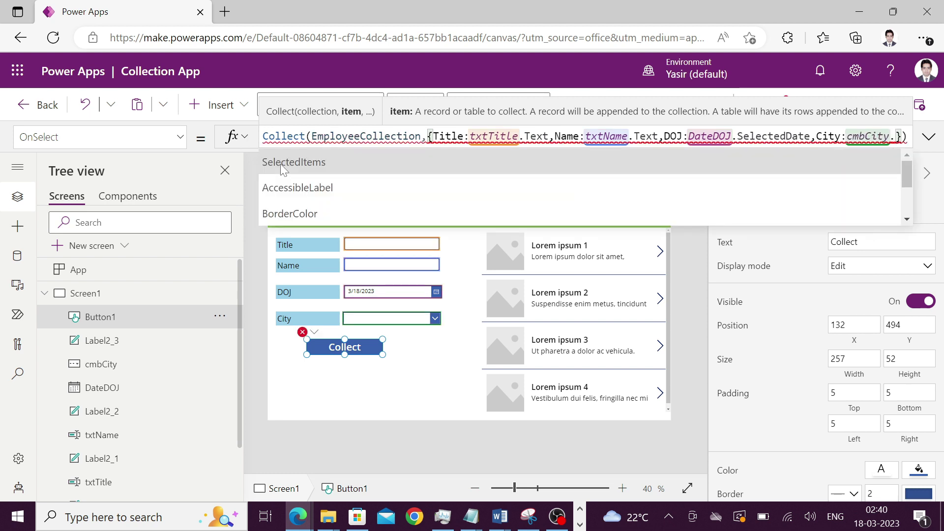
key(Tab)
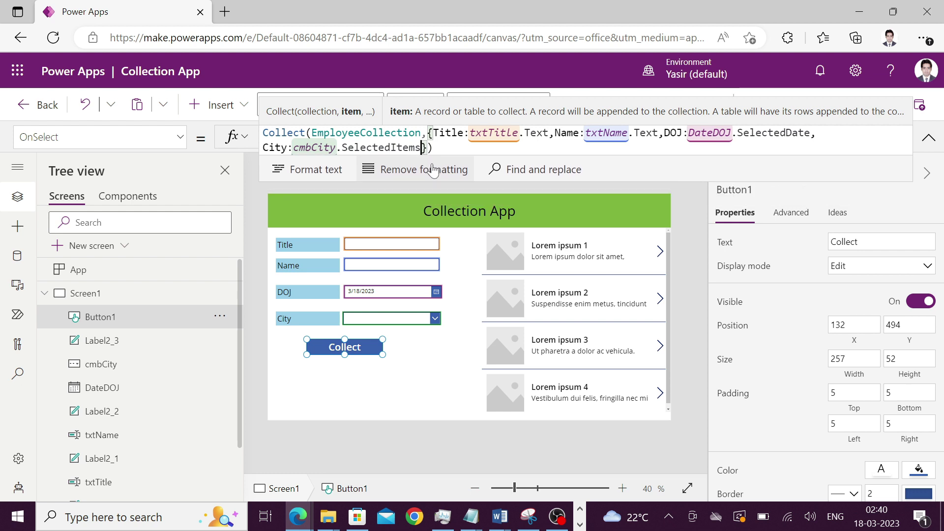
click(647, 280)
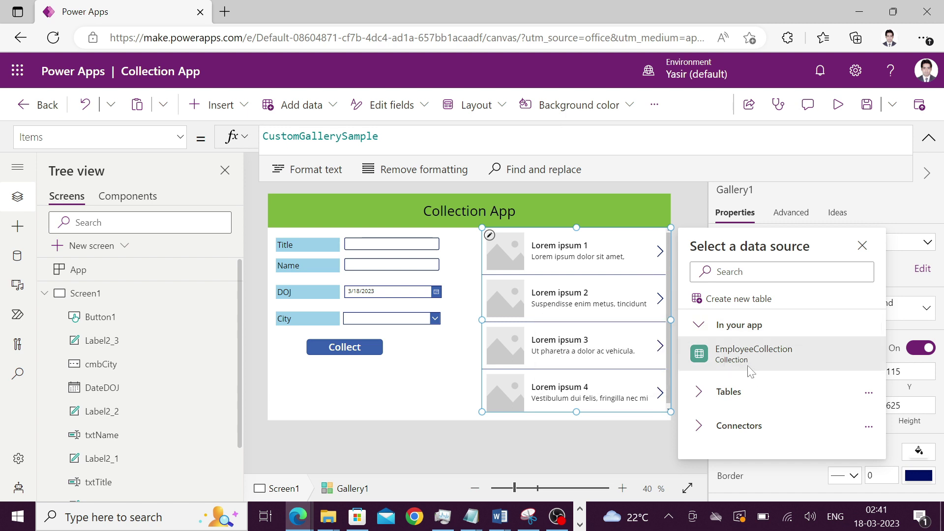
mouse_move(753, 354)
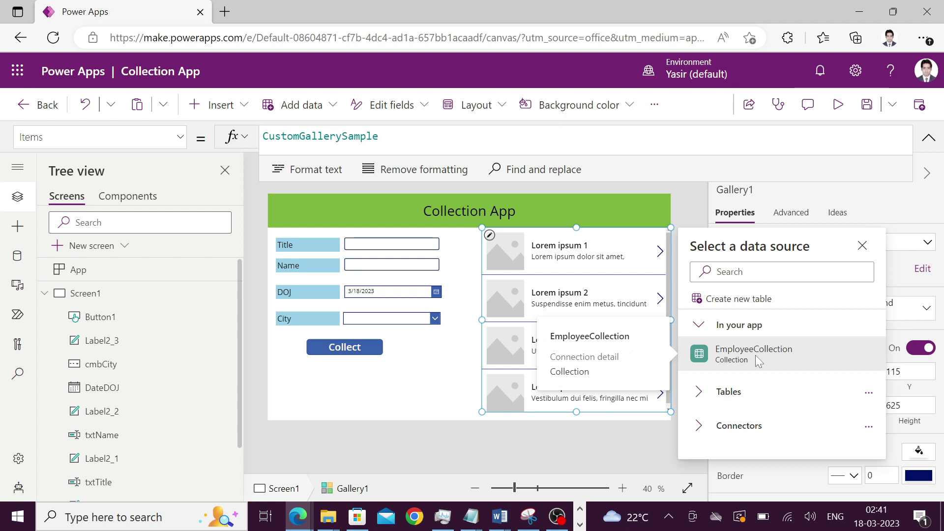
Bind the gallery to EmployeeCollection and start the app preview.
click(756, 354)
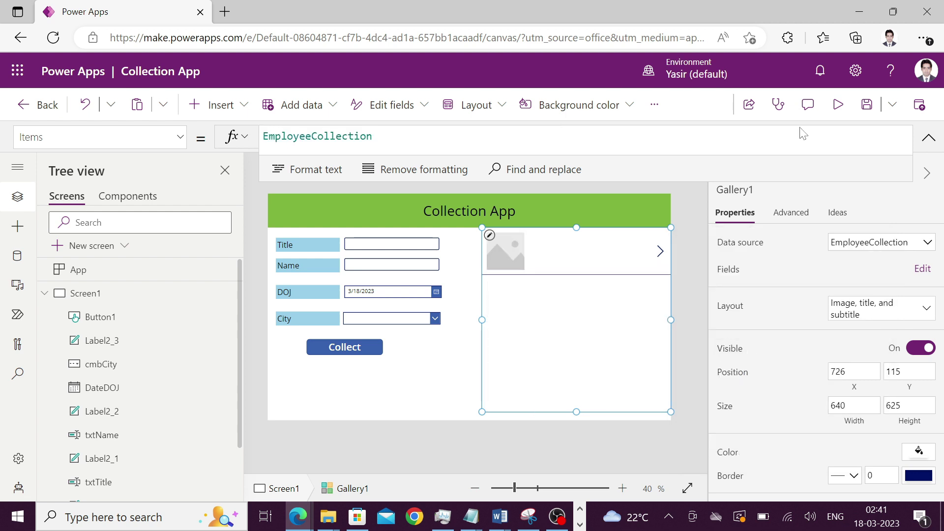
click(837, 104)
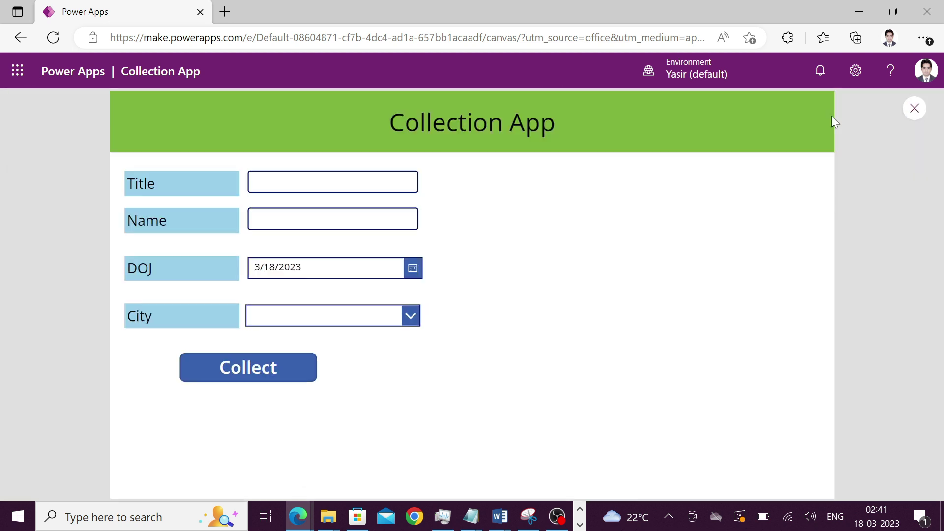
Collect once from the empty form, then enter title Mr and name Khan.
click(287, 373)
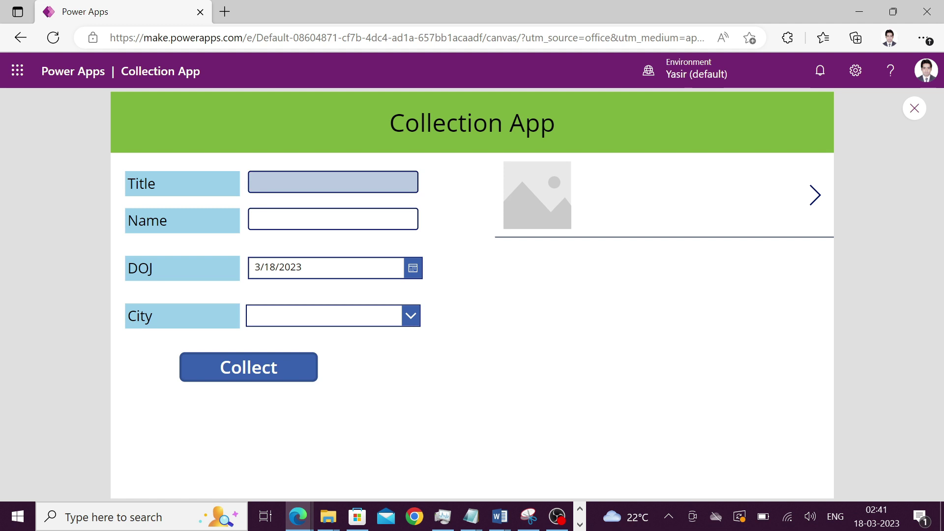
click(332, 182)
text(Mr)
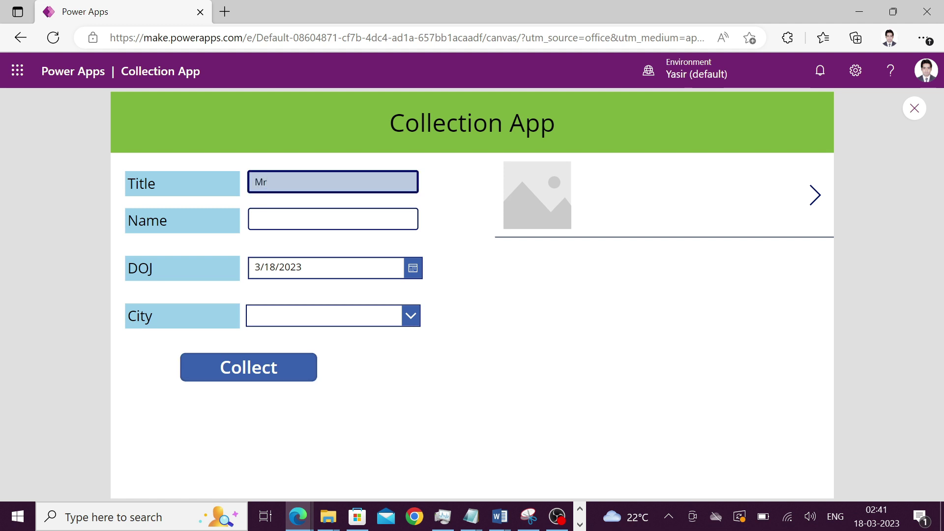
key(Tab)
text(Kha)
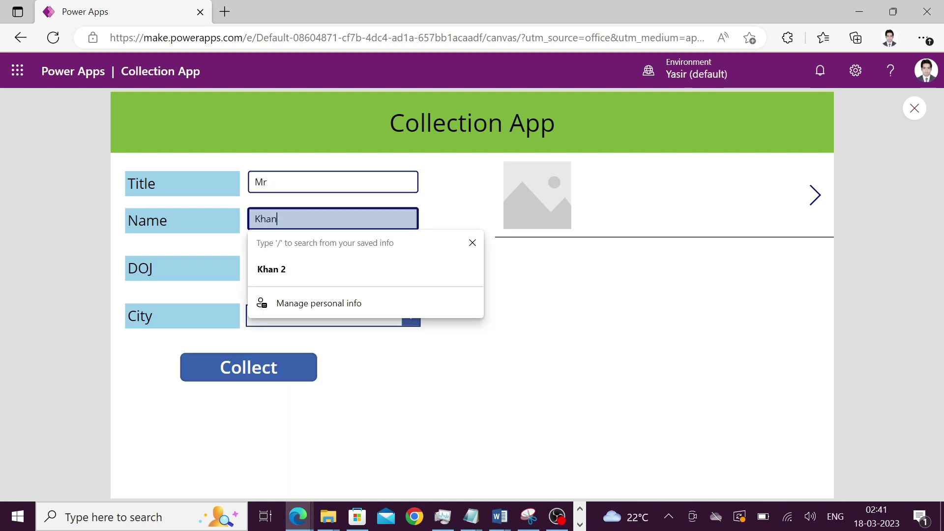
key(Tab)
Set DOJ to March 30 and city to Hyderabad, then collect the record.
click(412, 268)
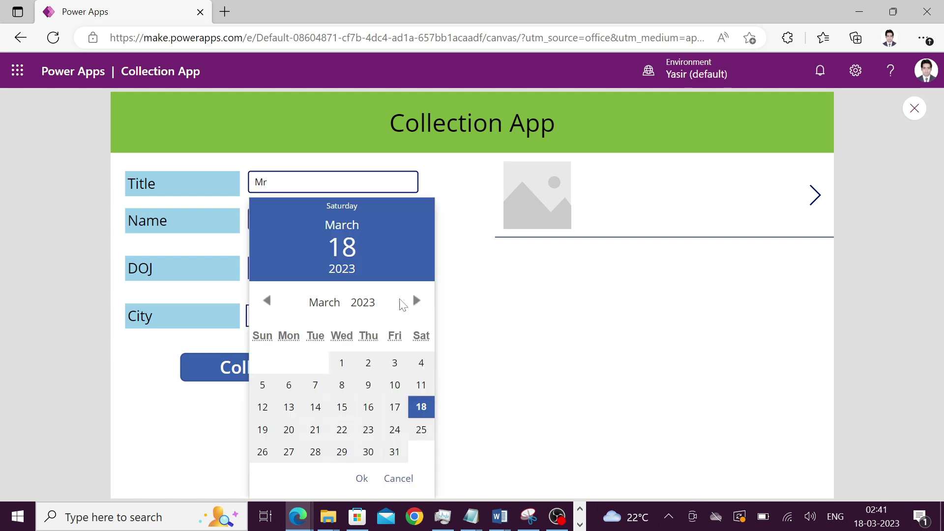
click(369, 453)
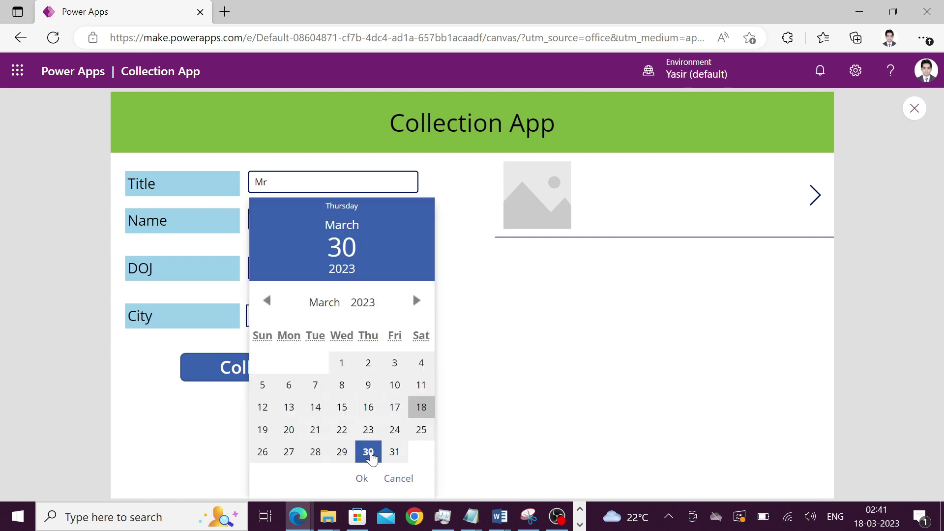
click(361, 478)
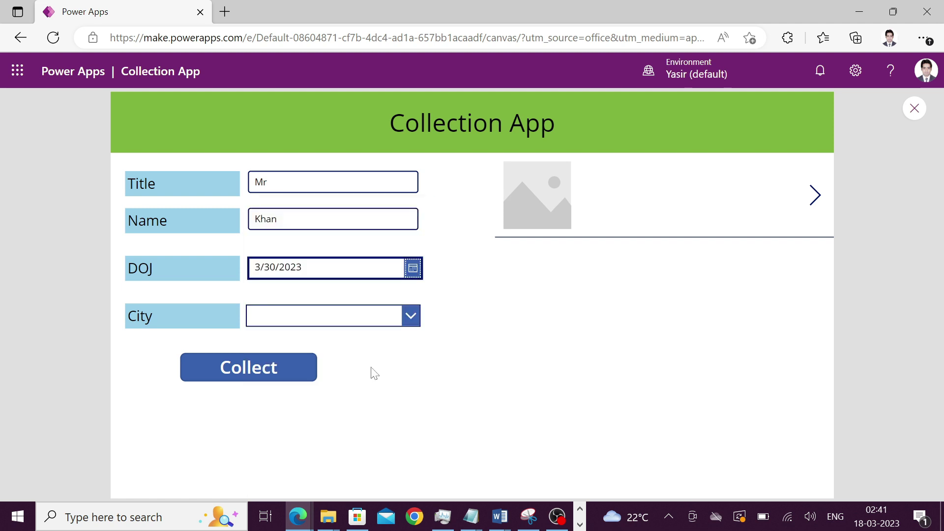
click(412, 318)
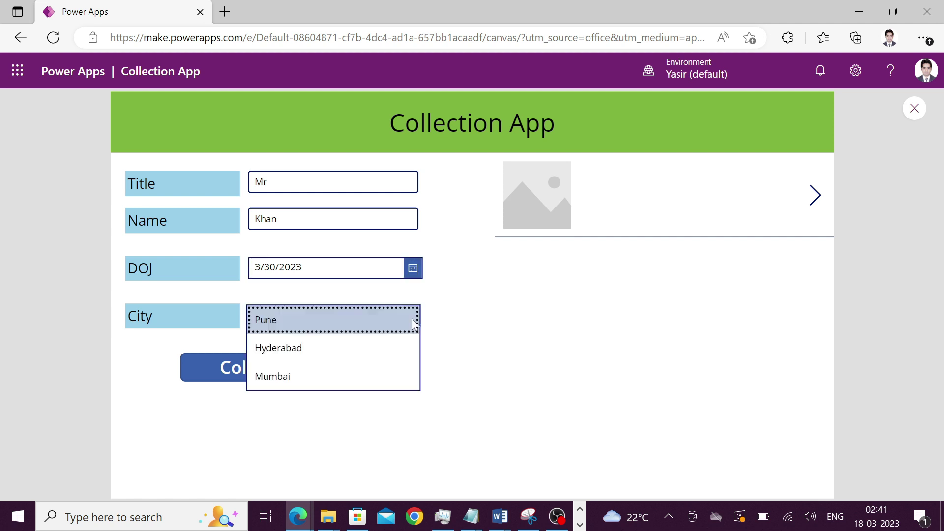
click(313, 359)
click(558, 344)
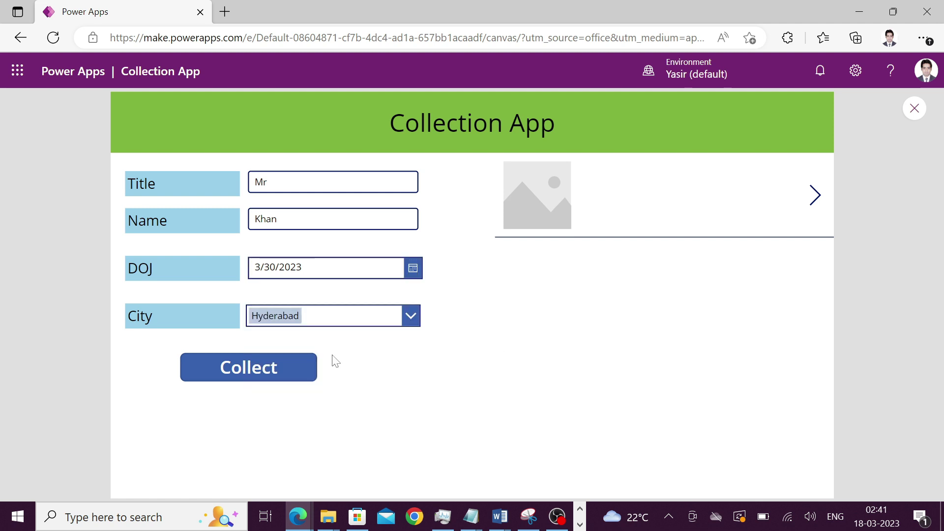
click(278, 373)
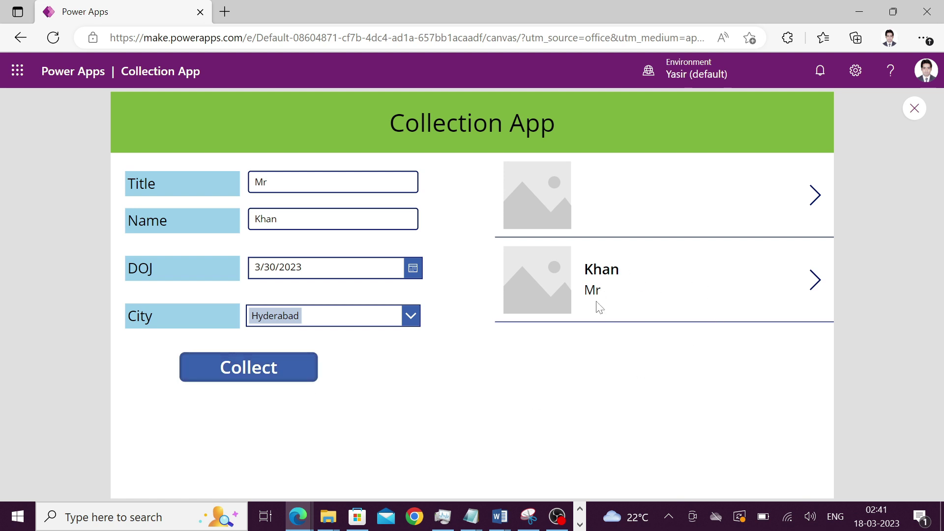
Exit preview and place a copy of the Collect button below the original.
click(915, 109)
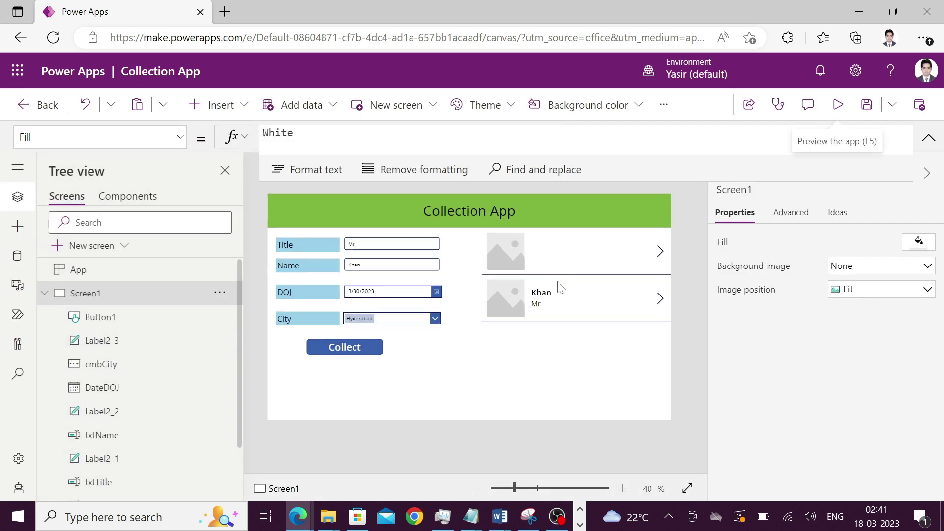
click(557, 251)
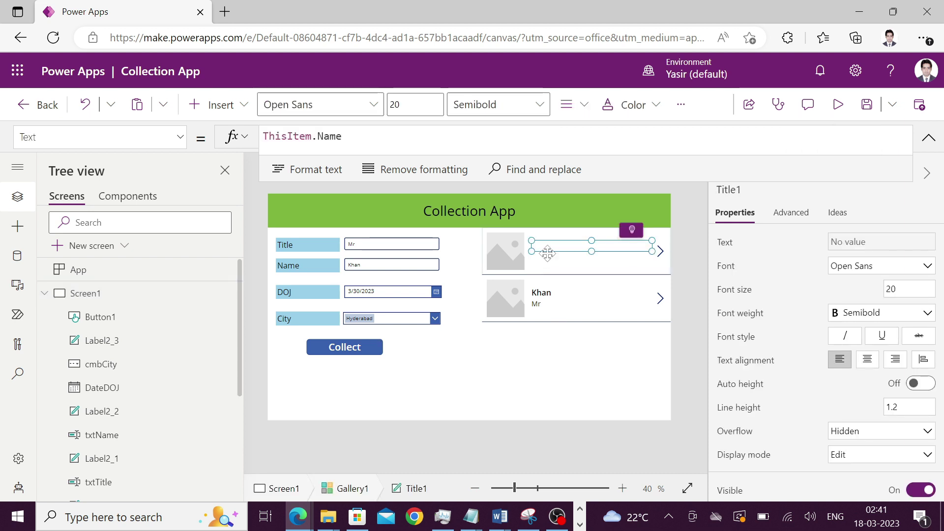
click(375, 348)
key(ctrl+c)
key(ctrl+v)
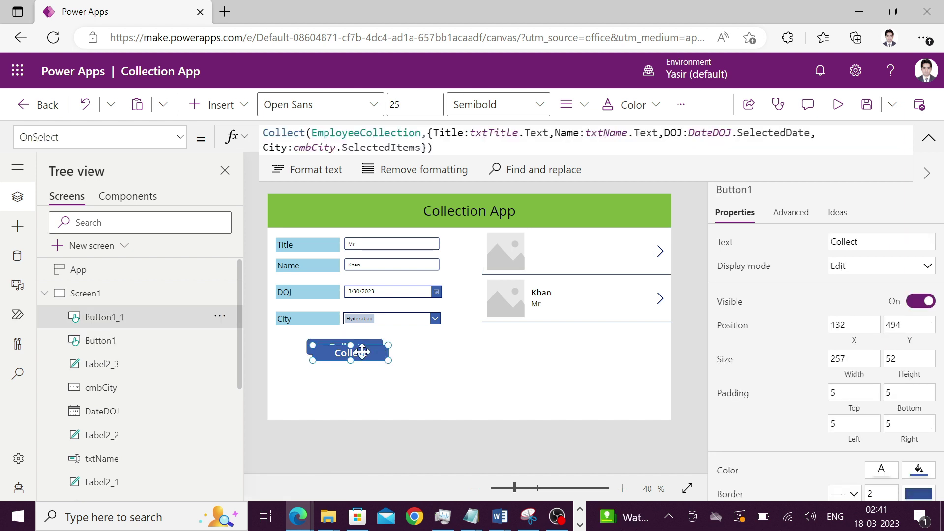
drag(372, 352, 350, 369)
click(837, 104)
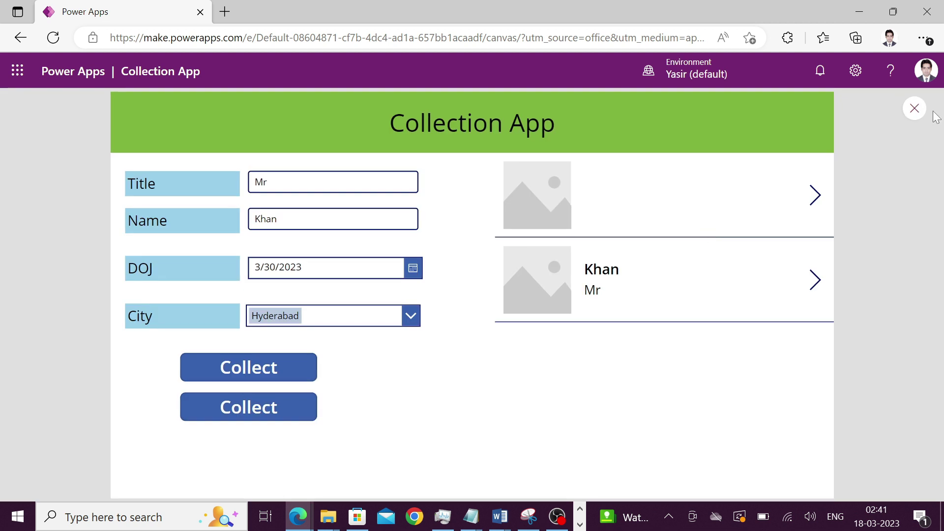
click(915, 109)
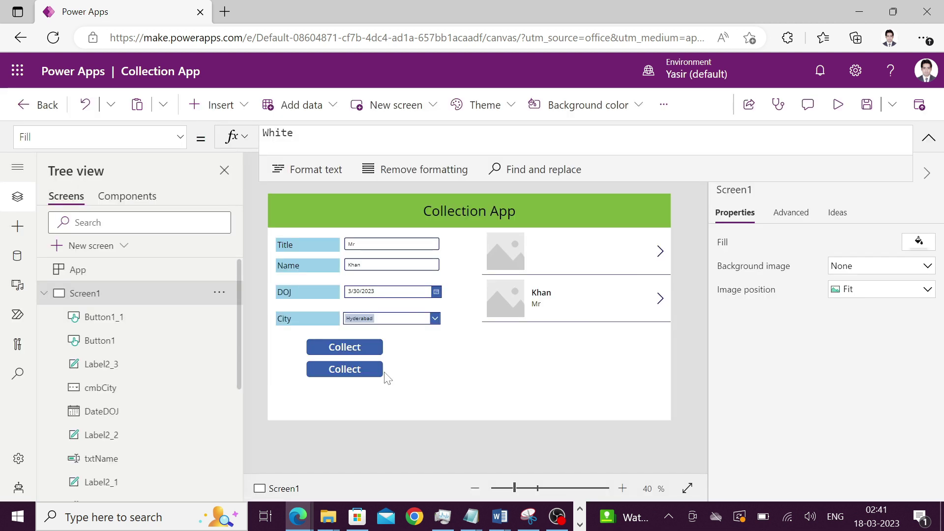
Caption the copy Clear and set its OnSelect to Clear(EmployeeCollection).
click(362, 368)
drag(859, 241, 798, 240)
text(Clear)
key(Return)
drag(432, 148, 240, 137)
text(C)
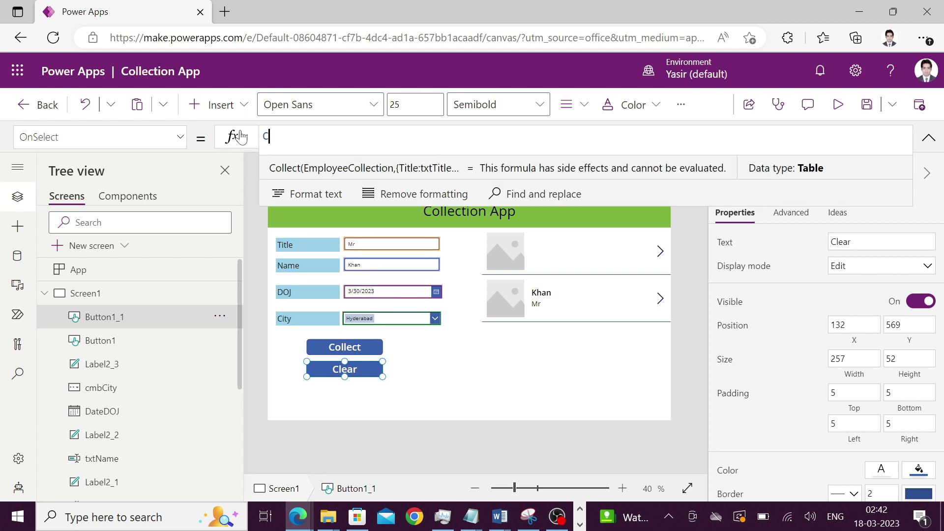
text(lear())
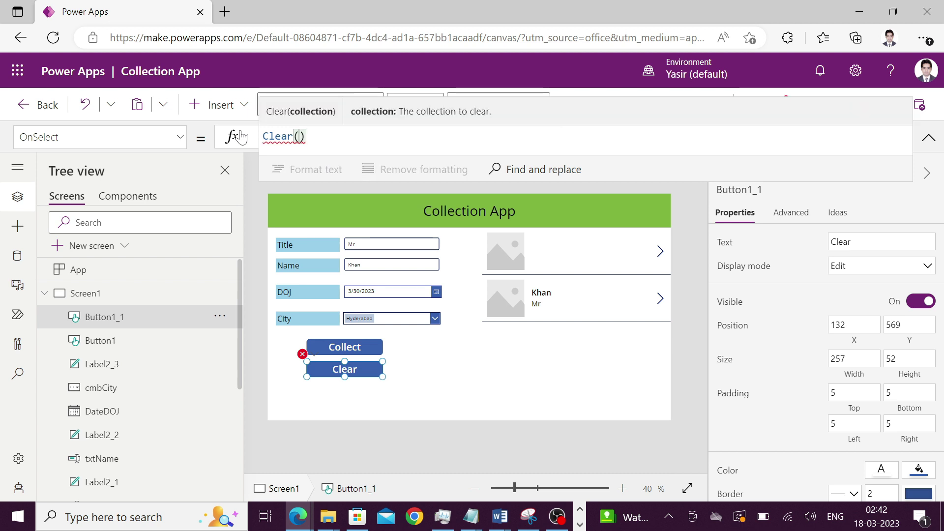
text(Empl)
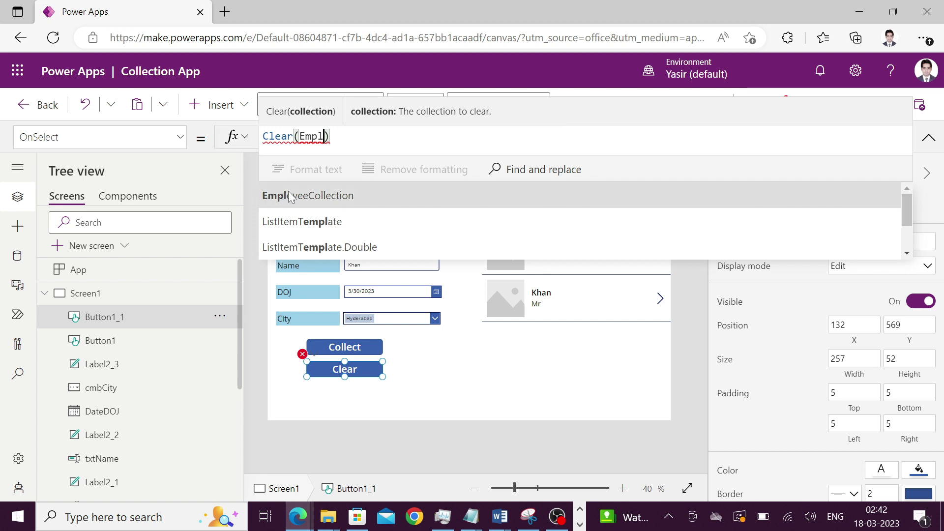
click(290, 196)
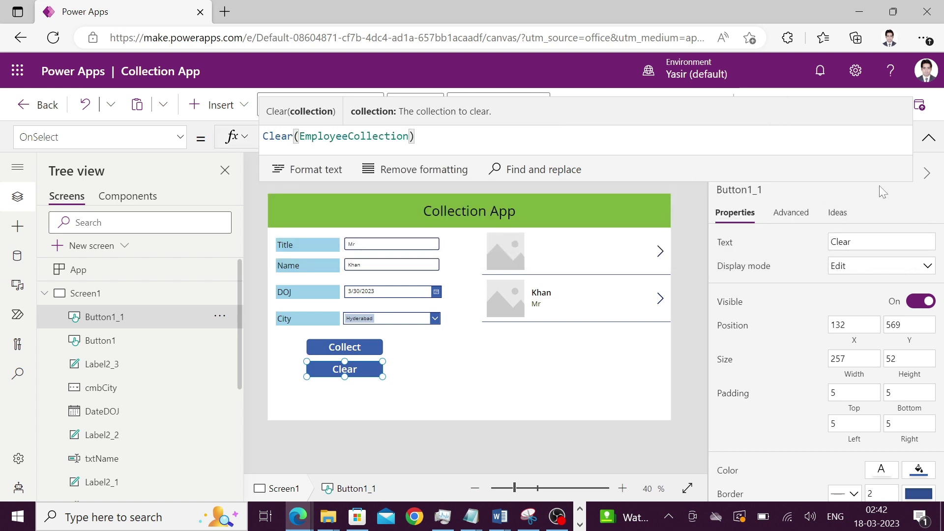
In preview, collect Khan three times, clear the gallery, collect once more, then exit.
click(842, 103)
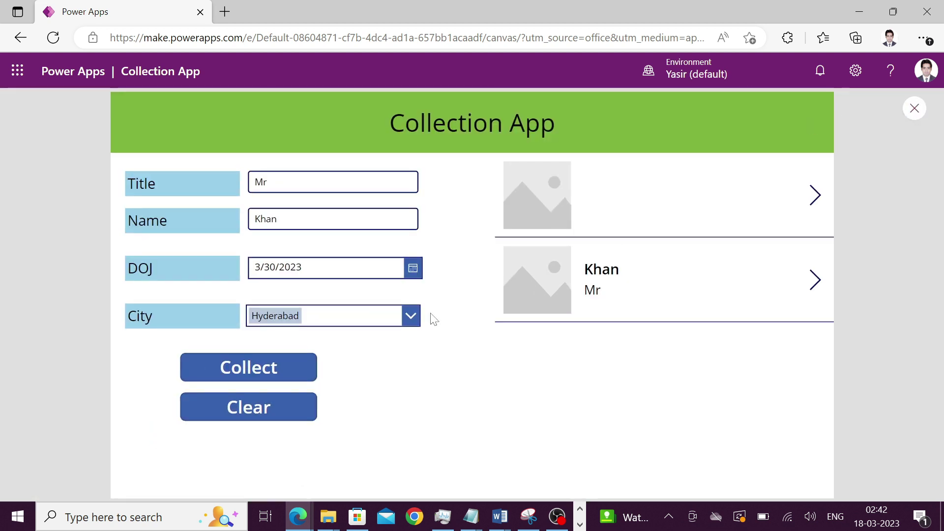
click(245, 366)
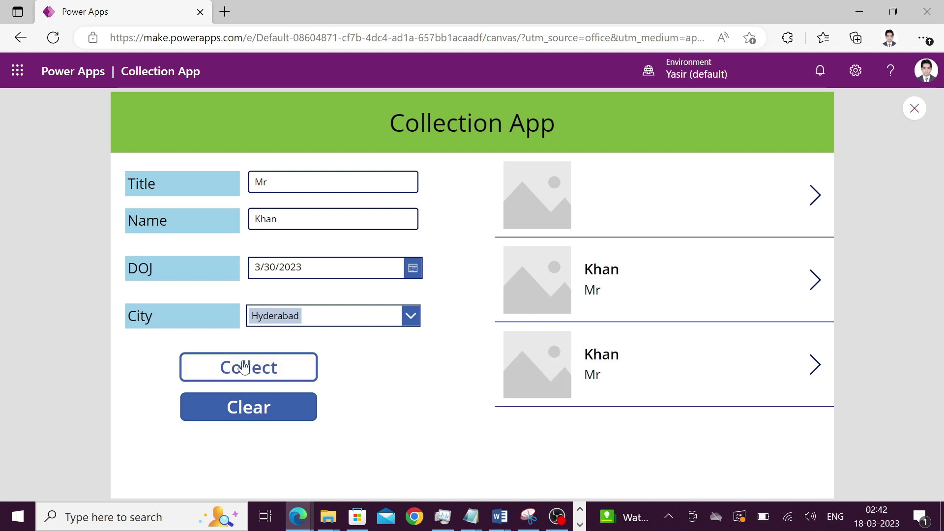
click(244, 367)
click(244, 367)
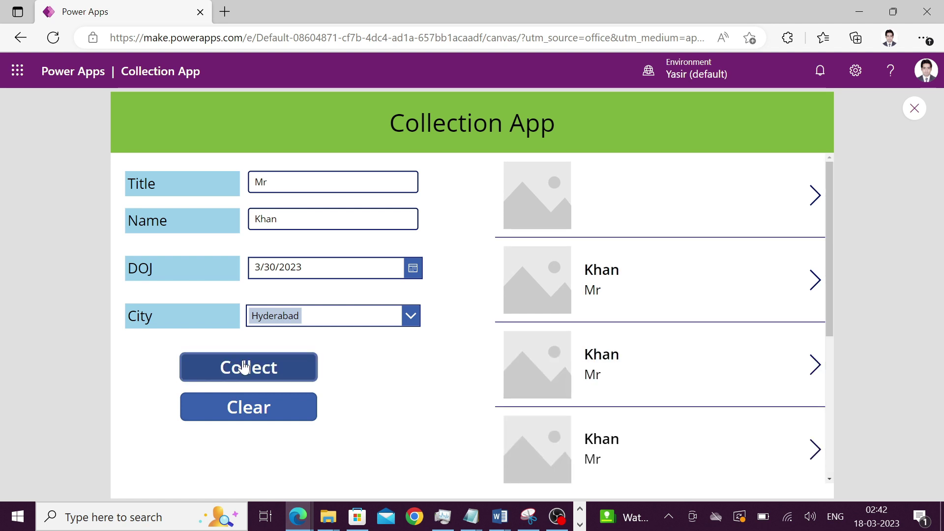
click(247, 410)
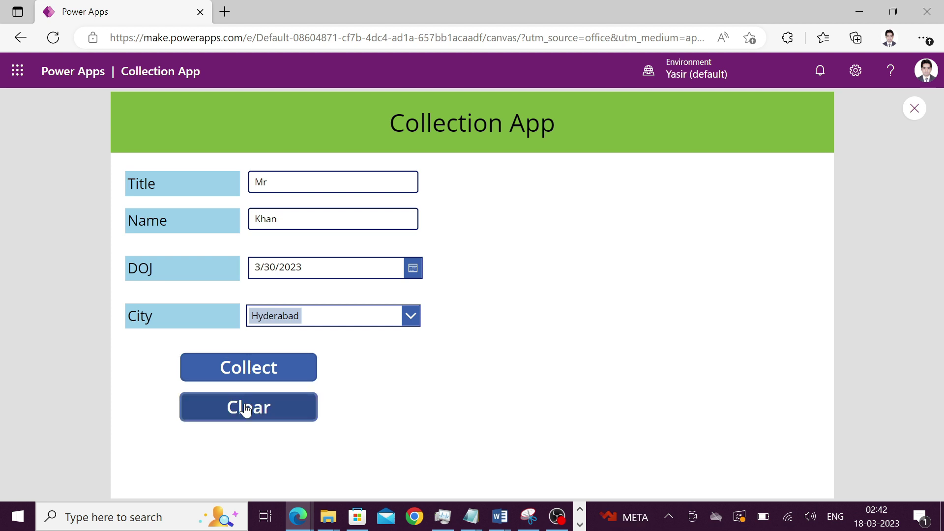
click(265, 363)
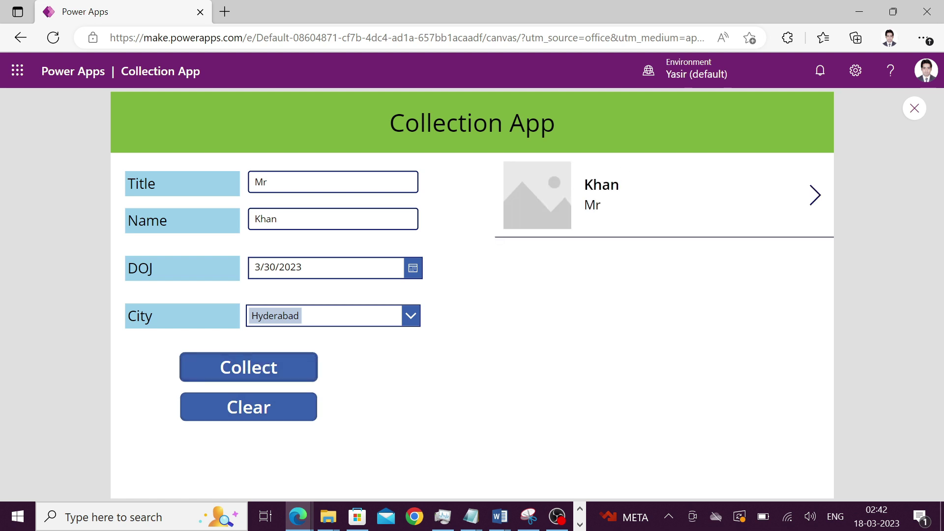
click(909, 112)
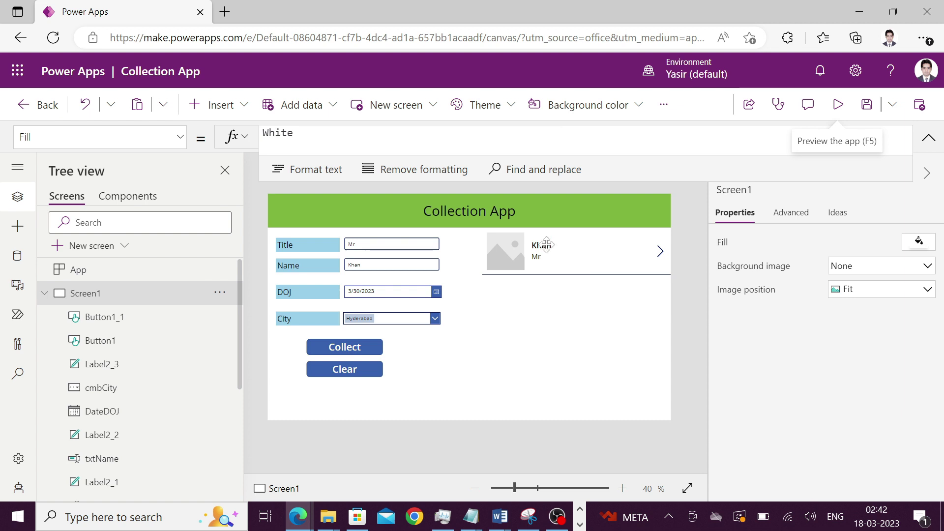
Set the gallery item's title label to ThisItem.Title.
click(544, 245)
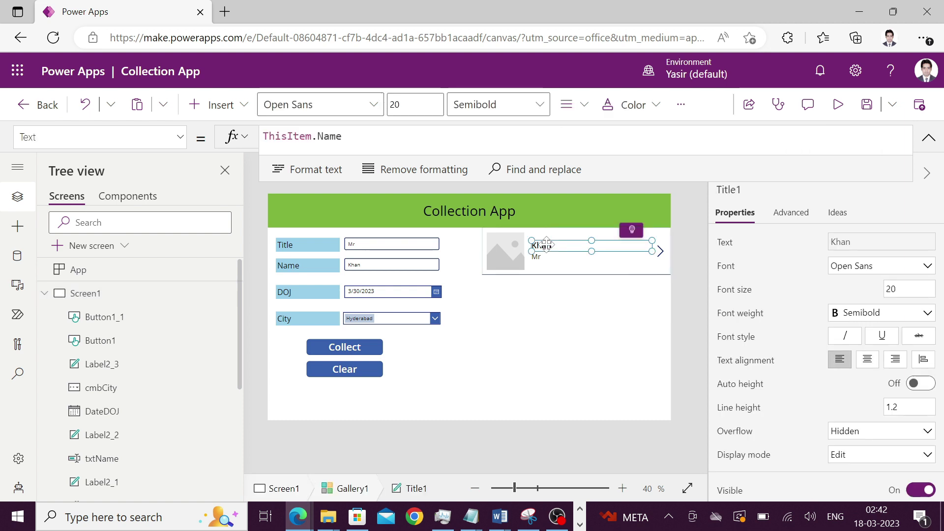
key(BackSpace)
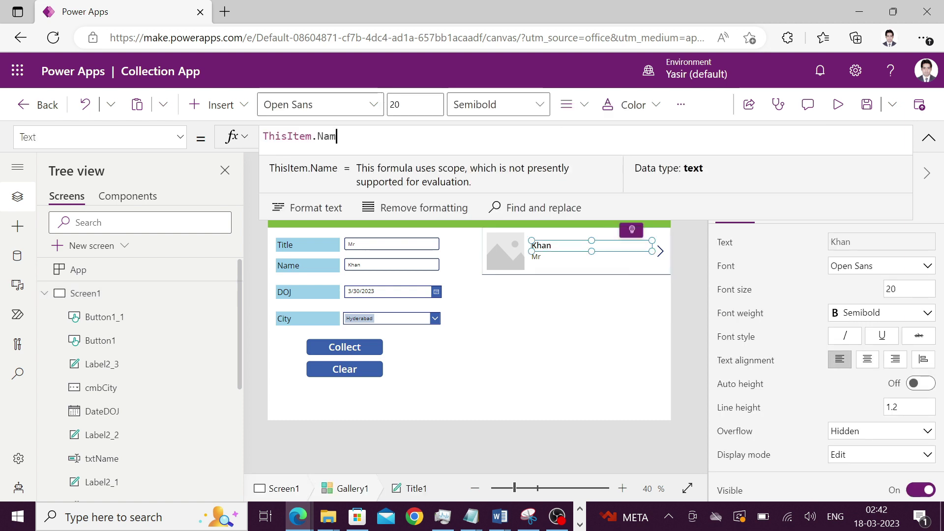
key(BackSpace)
key(BackSpace)
key(BackSpace)
text(Ti)
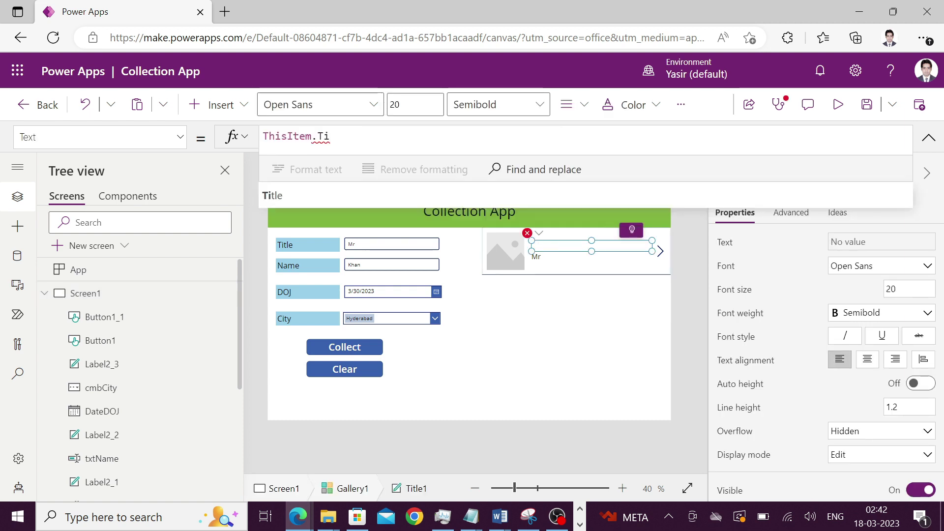
click(295, 196)
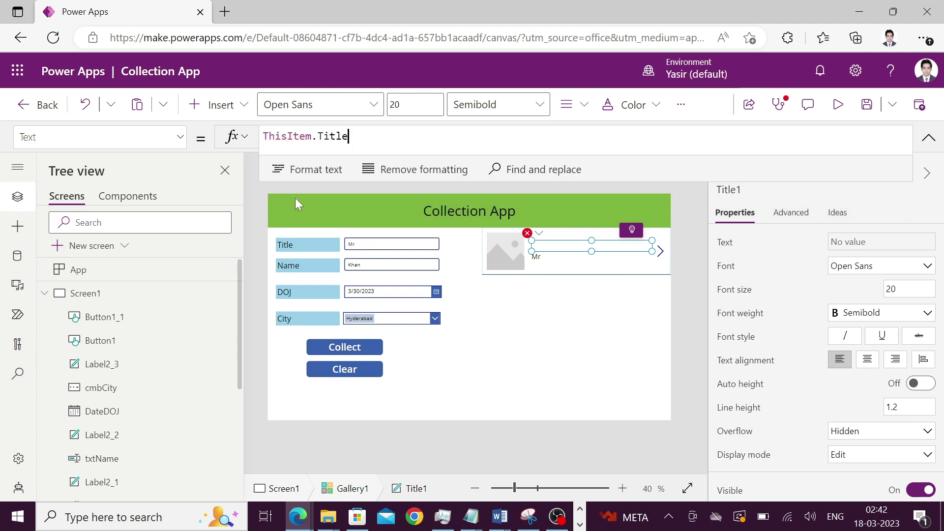
Set the subtitle label to ThisItem.Name and narrow it to fit.
click(534, 256)
click(348, 136)
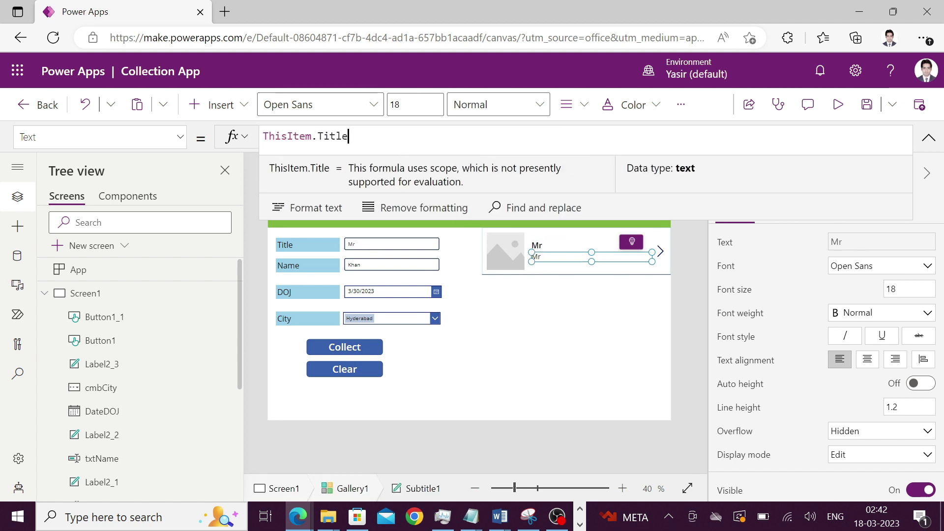
key(BackSpace)
key(BackSpace)
key(BackSpace)
key(BackSpace)
key(BackSpace)
text(ame)
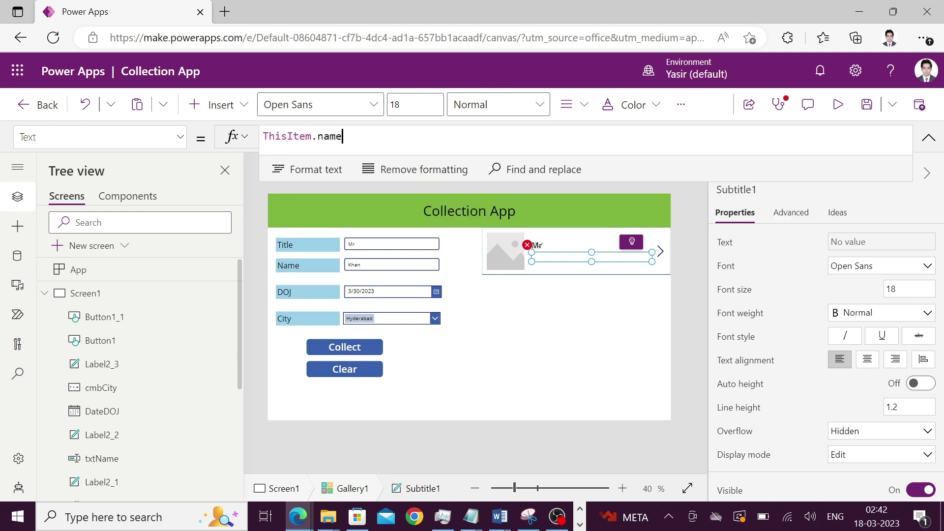
click(305, 195)
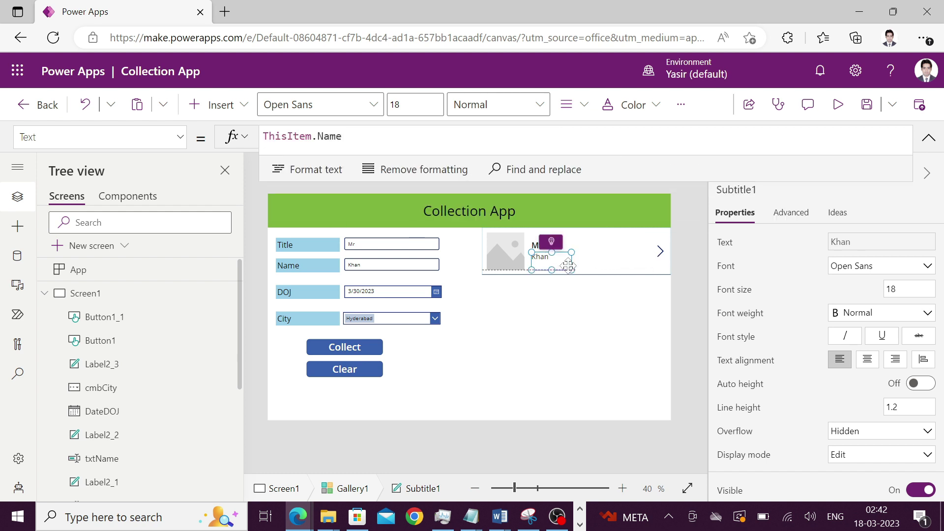
drag(571, 267, 568, 263)
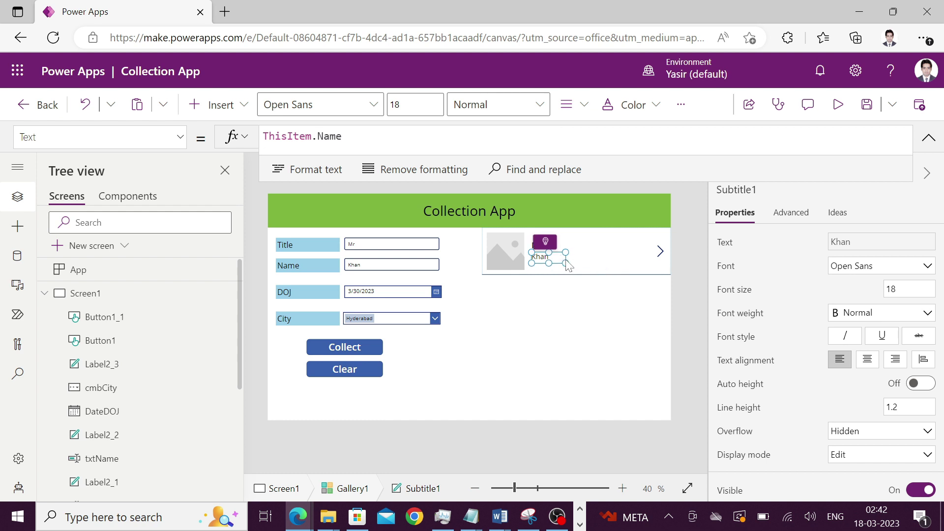
Duplicate the name label and place the copy beside it.
click(565, 264)
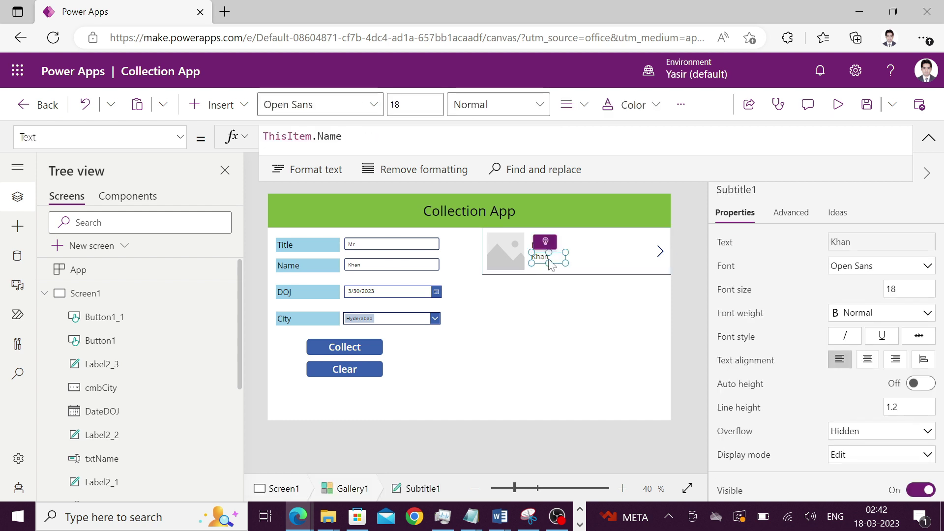
key(ctrl+c)
key(ctrl+v)
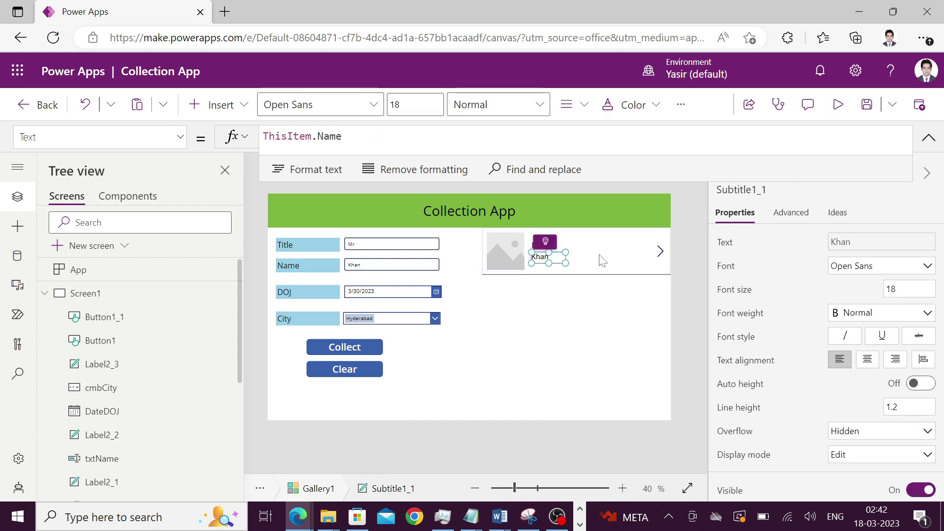
click(570, 257)
click(546, 256)
key(ctrl+v)
mouse_move(546, 258)
mouse_down()
mouse_move(588, 255)
mouse_move(579, 256)
mouse_up()
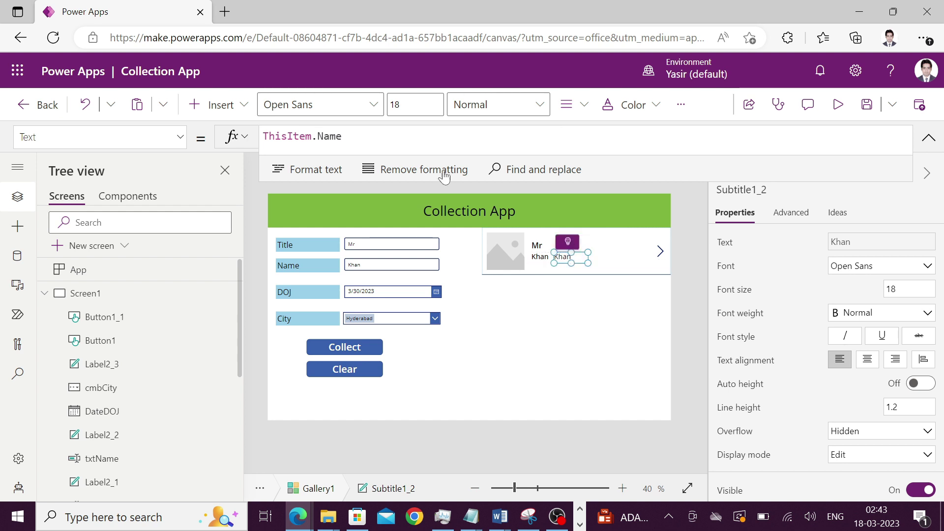
Set the copied label to ThisItem.DOJ and widen it to show the full date.
key(BackSpace)
key(BackSpace)
key(BackSpace)
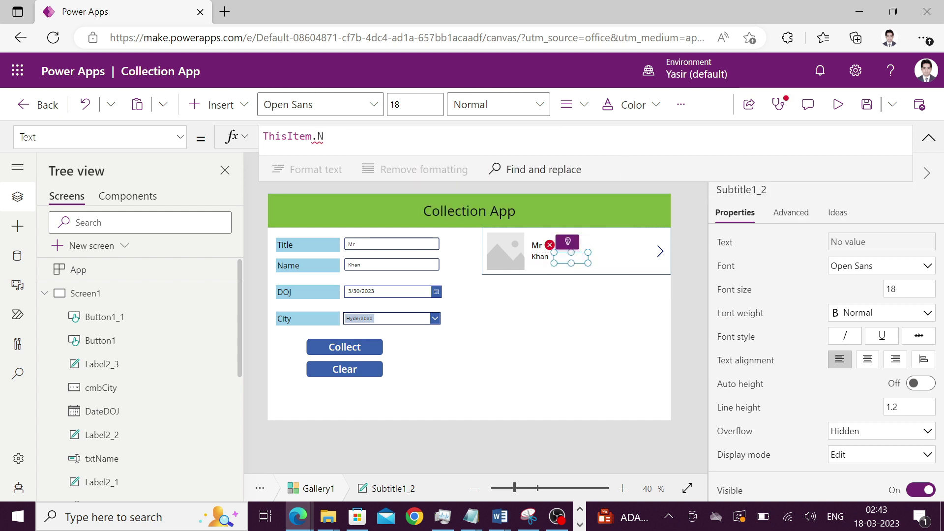
key(BackSpace)
text(DO)
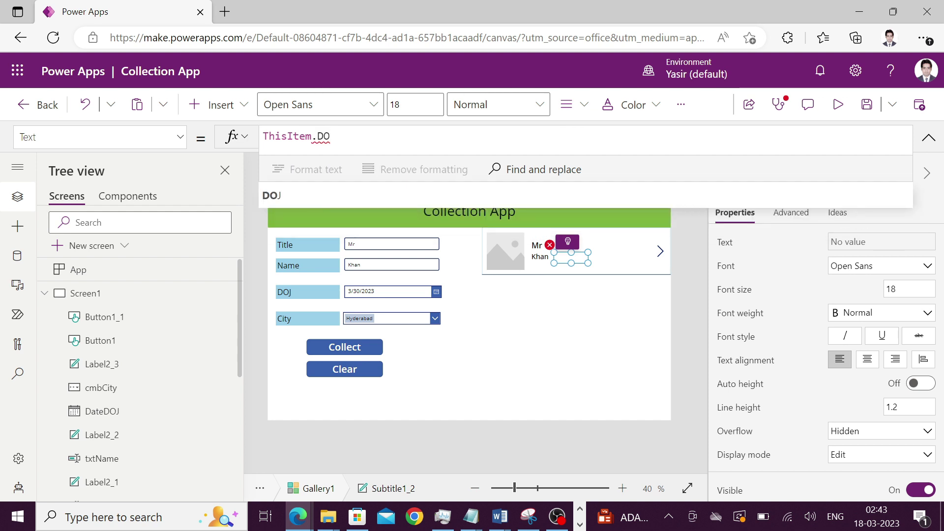
click(315, 197)
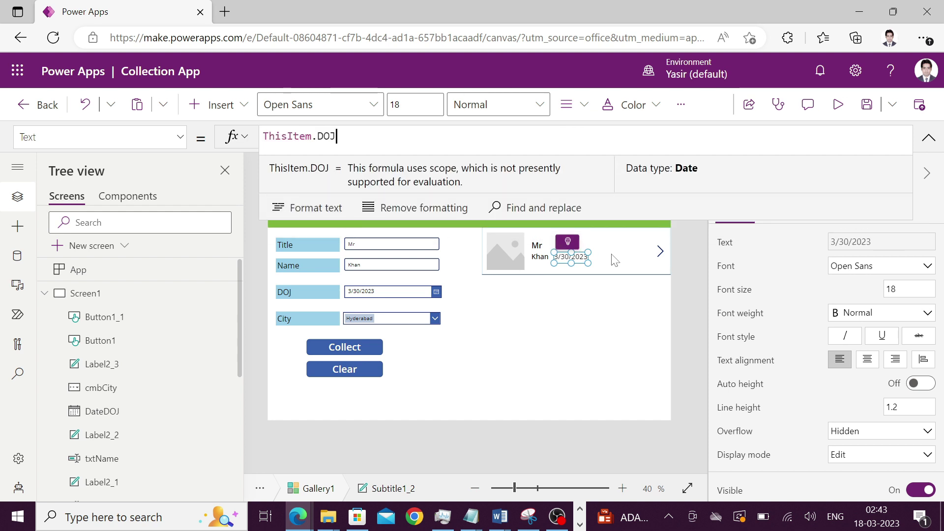
click(594, 263)
click(582, 258)
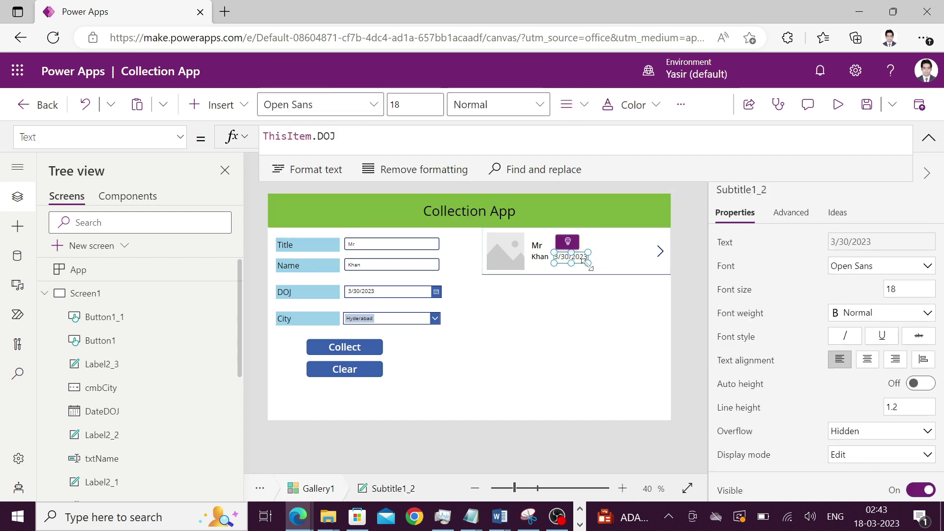
drag(588, 265, 599, 268)
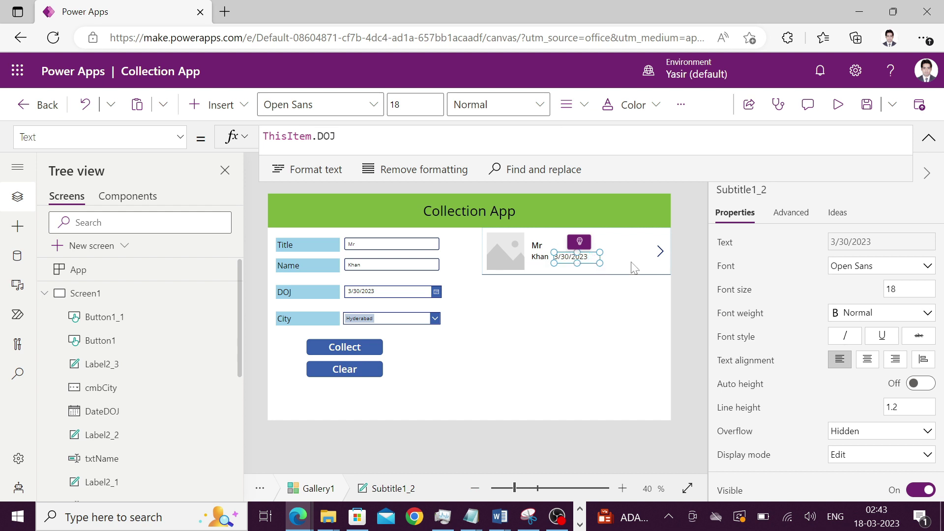
click(585, 259)
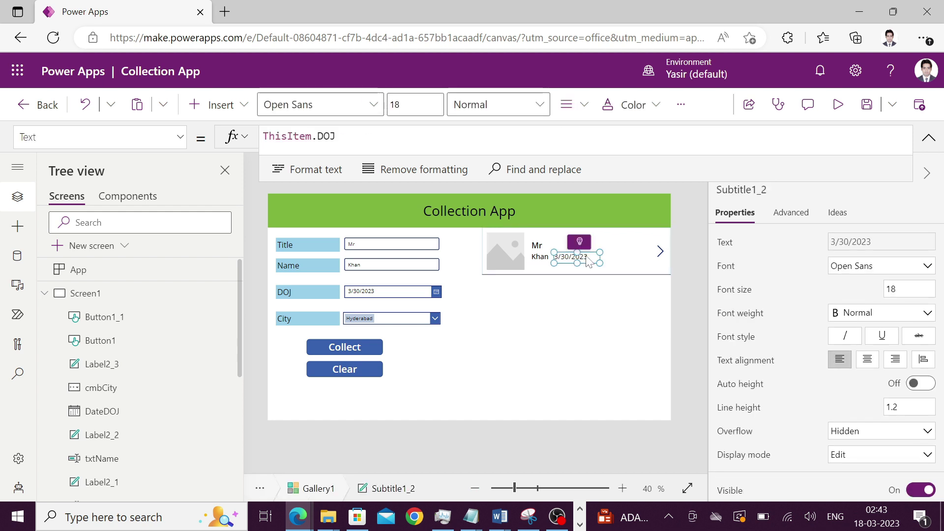
click(659, 332)
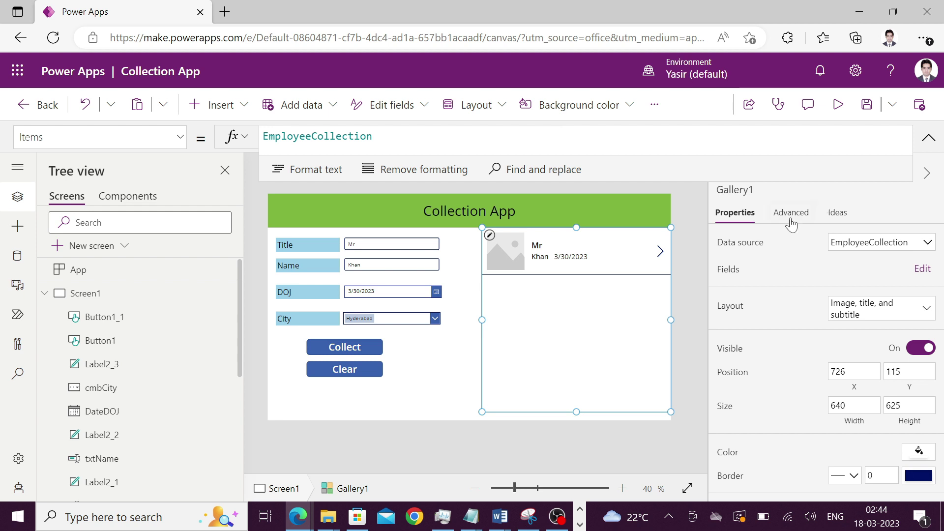
Preview the app and collect the Khan and Ram employee records into the gallery.
key(F5)
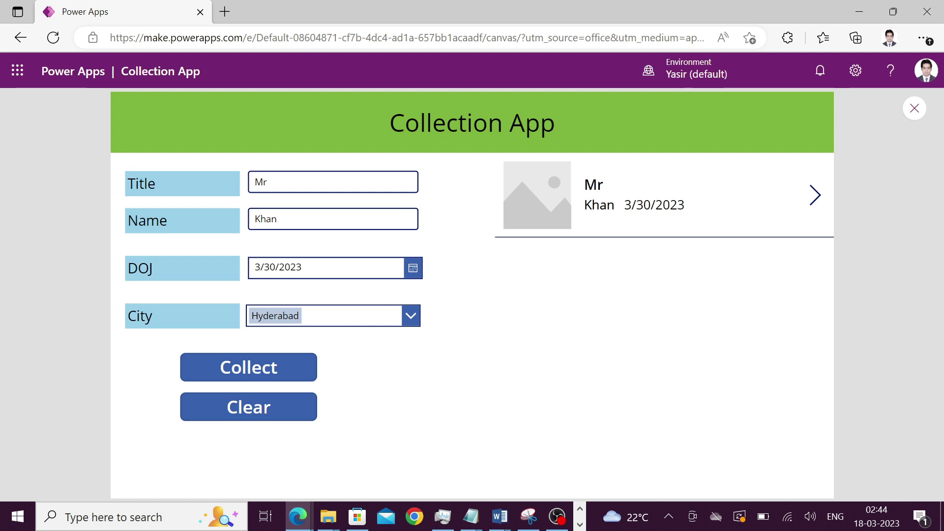
click(267, 371)
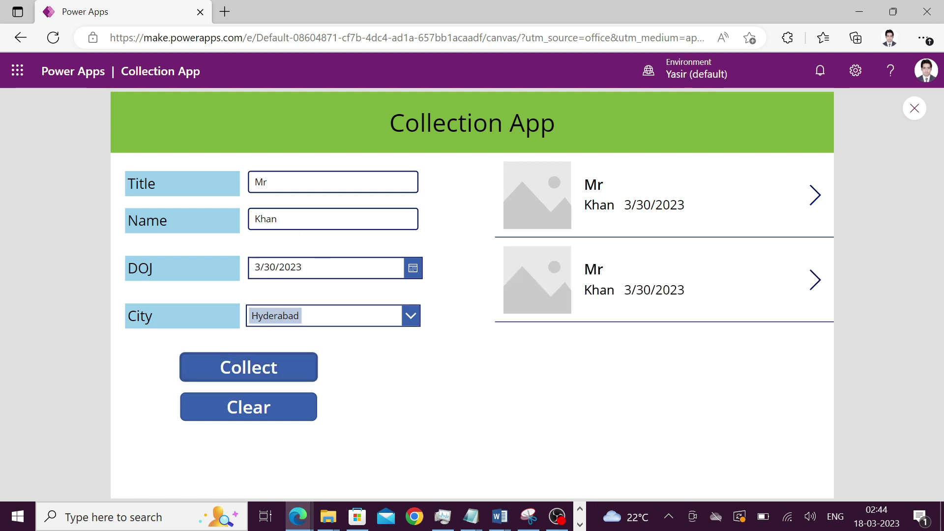
click(331, 218)
key(BackSpace)
key(BackSpace)
key(BackSpace)
key(BackSpace)
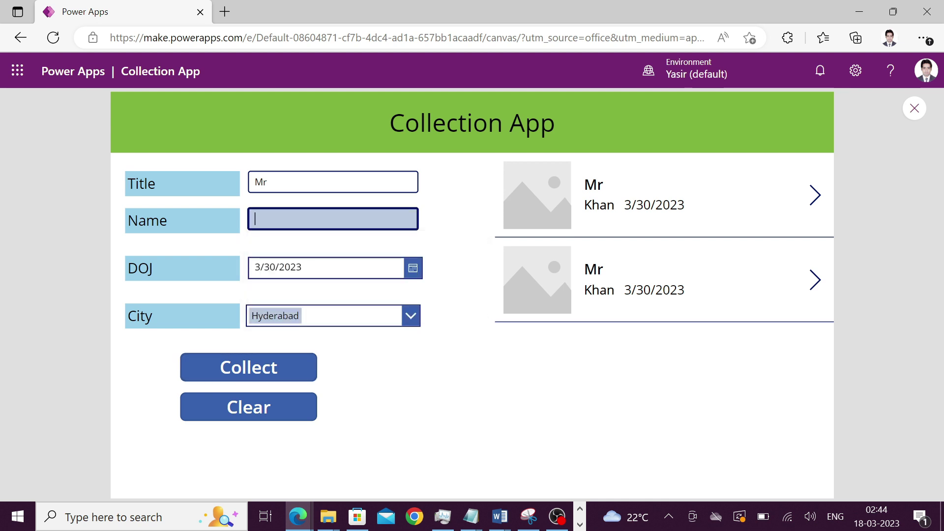
text(Ram)
click(264, 377)
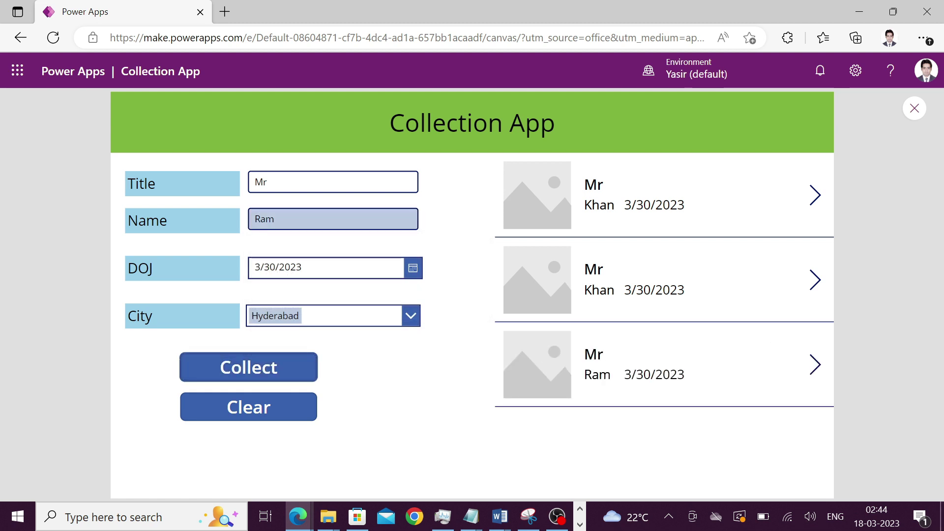
Collect a James record joining March 14 in Mumbai, then clear the gallery.
double_click(264, 219)
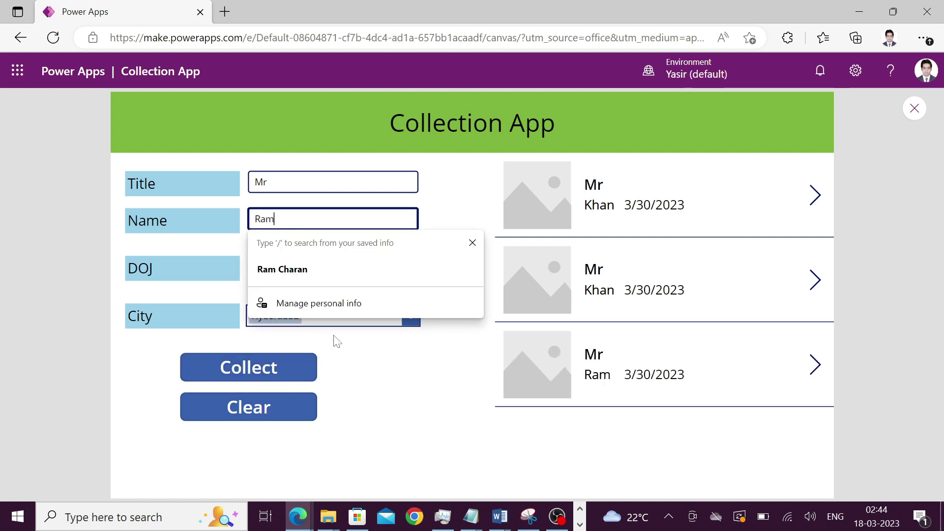
click(302, 267)
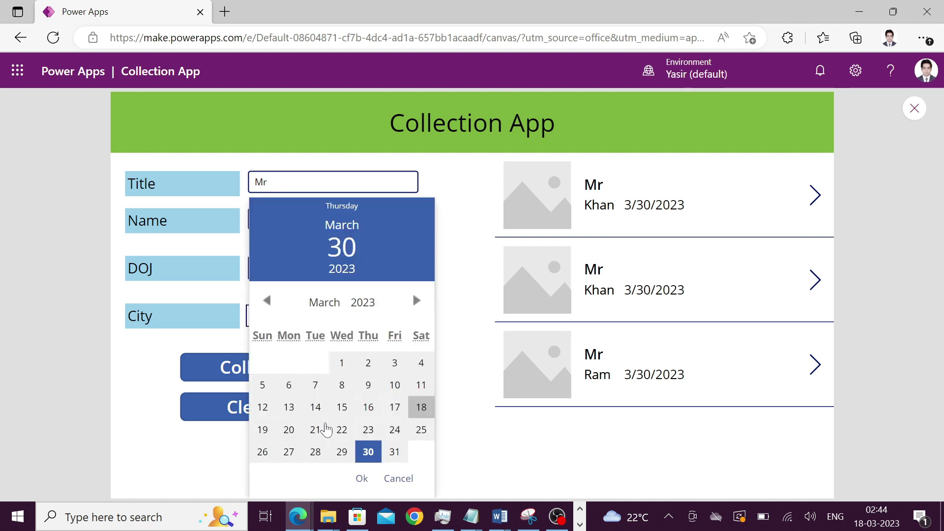
click(315, 408)
click(361, 478)
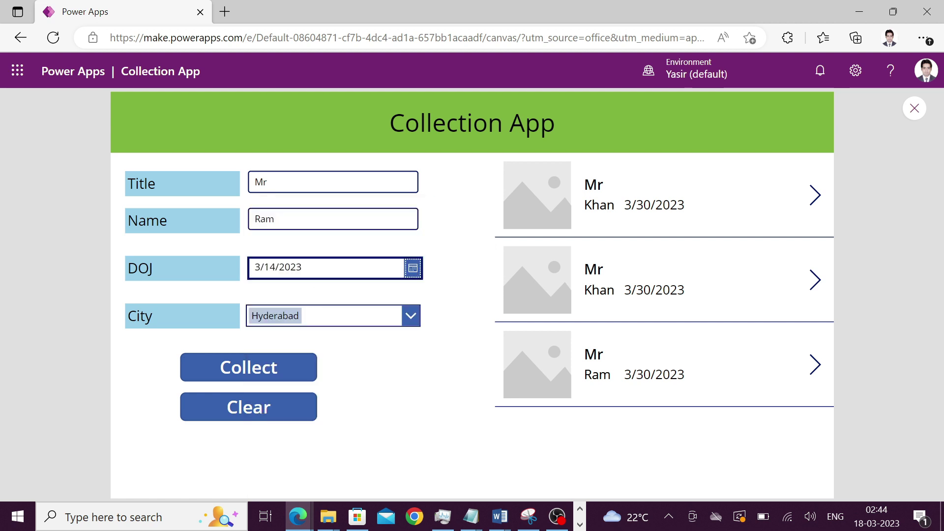
key(shift+Tab)
key(BackSpace)
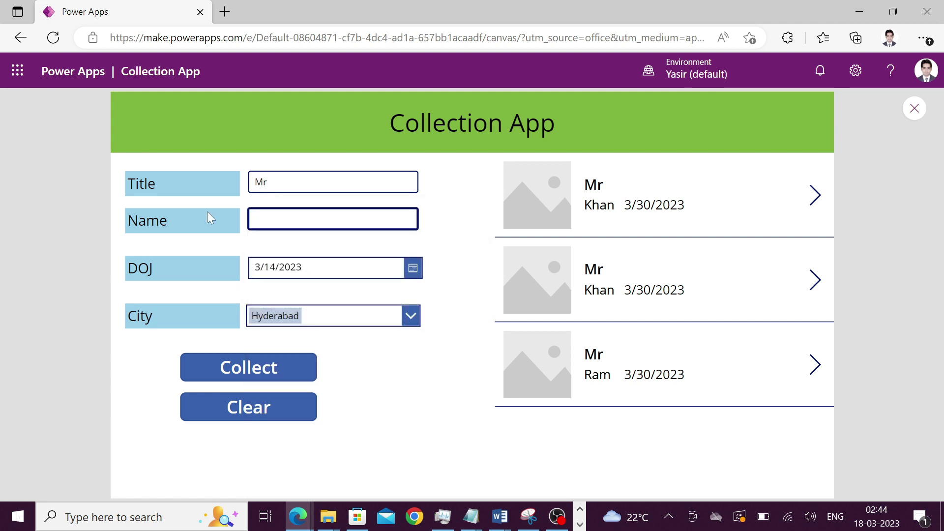
text(James)
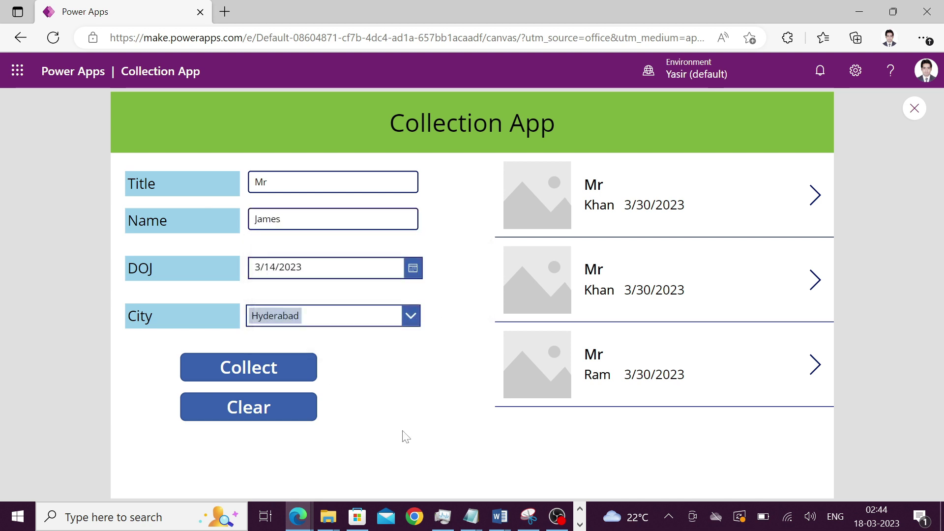
click(315, 317)
click(295, 396)
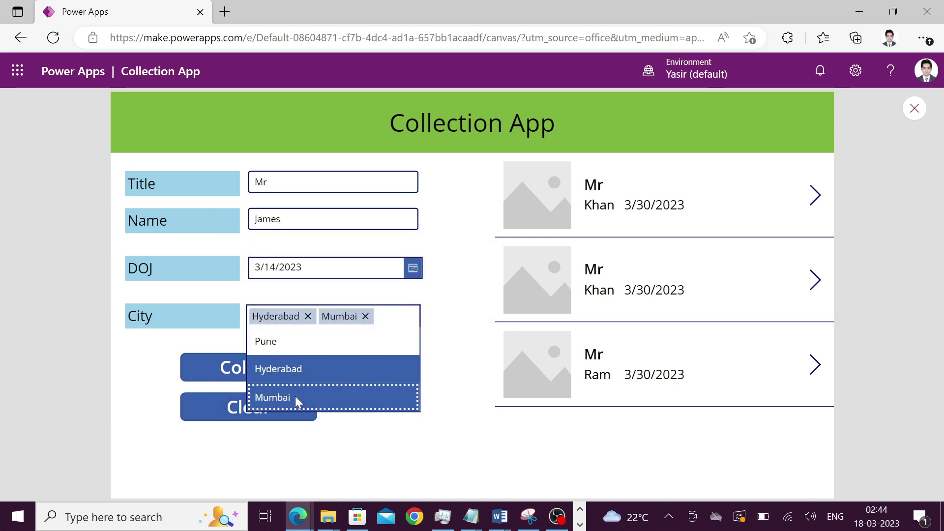
click(300, 369)
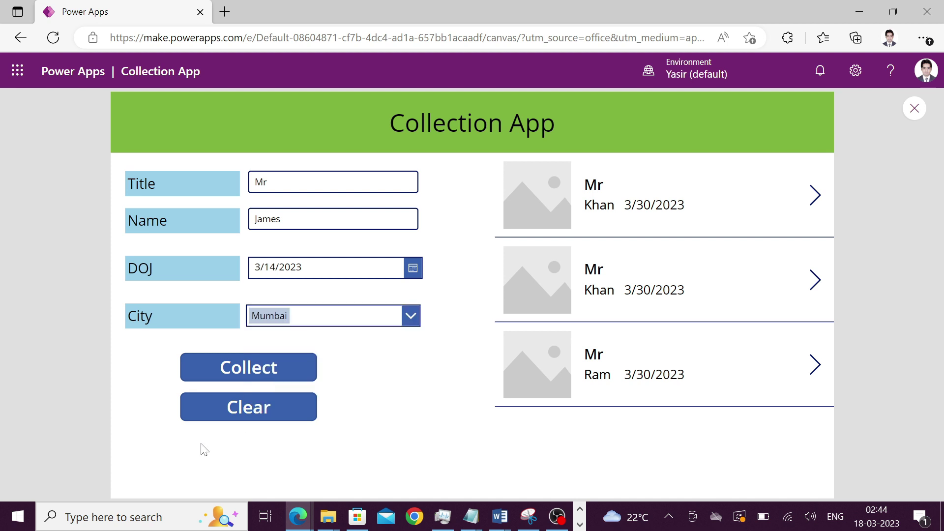
click(233, 374)
scroll(559, 378, down, 1)
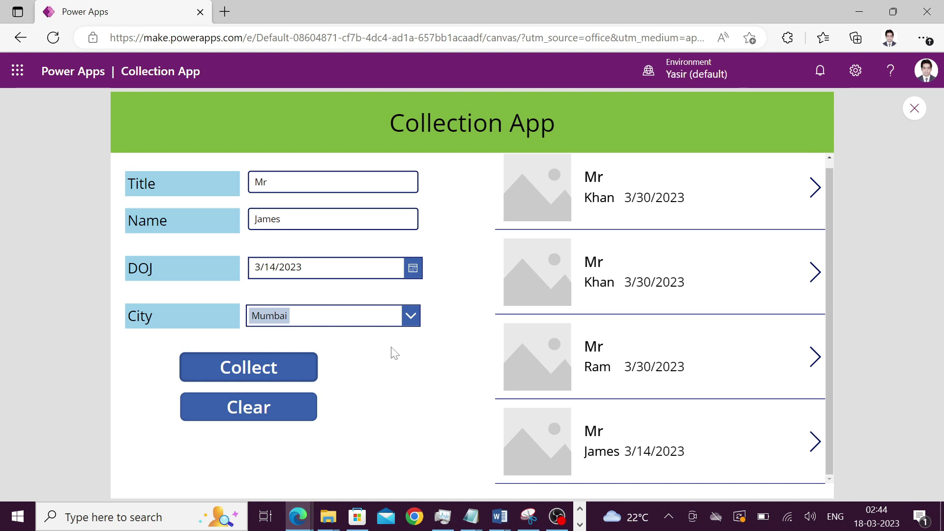
click(268, 412)
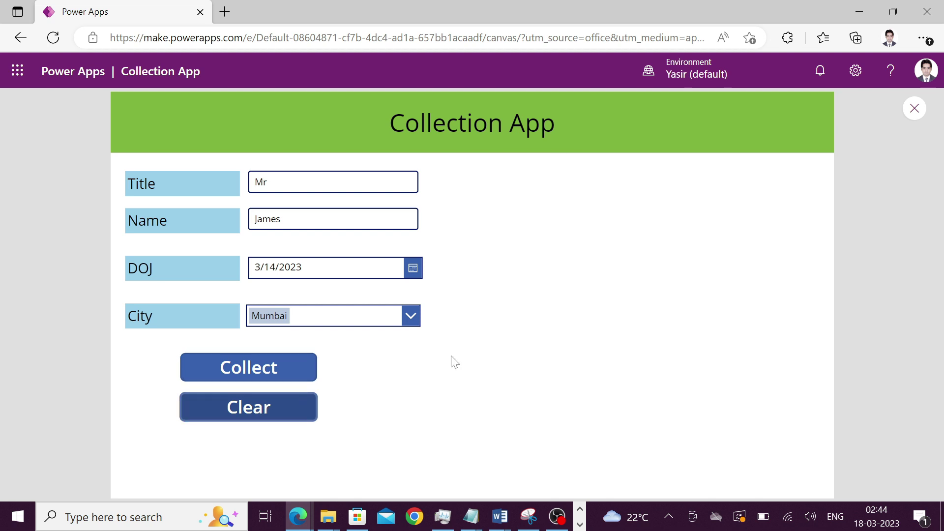
Leave preview and place a copy of the Collect button below Clear.
click(914, 110)
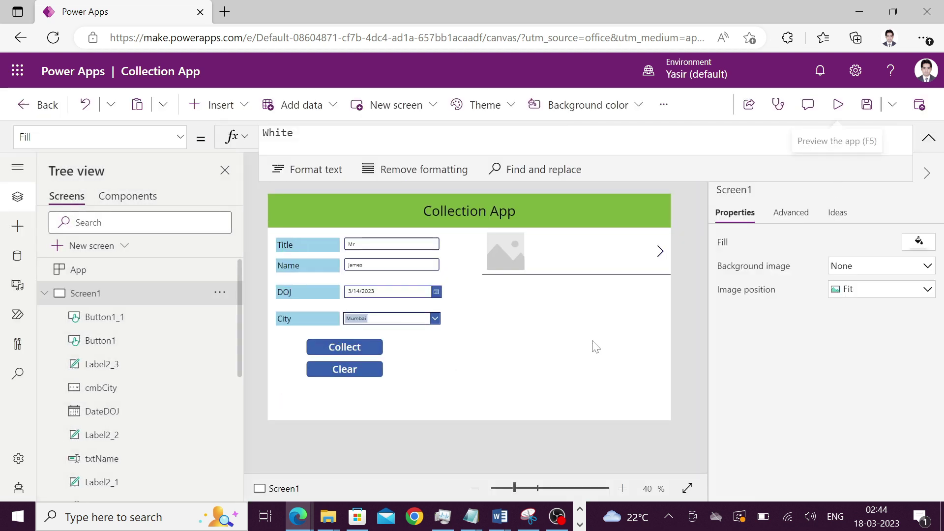
click(355, 368)
click(348, 346)
key(ctrl+c)
key(ctrl+v)
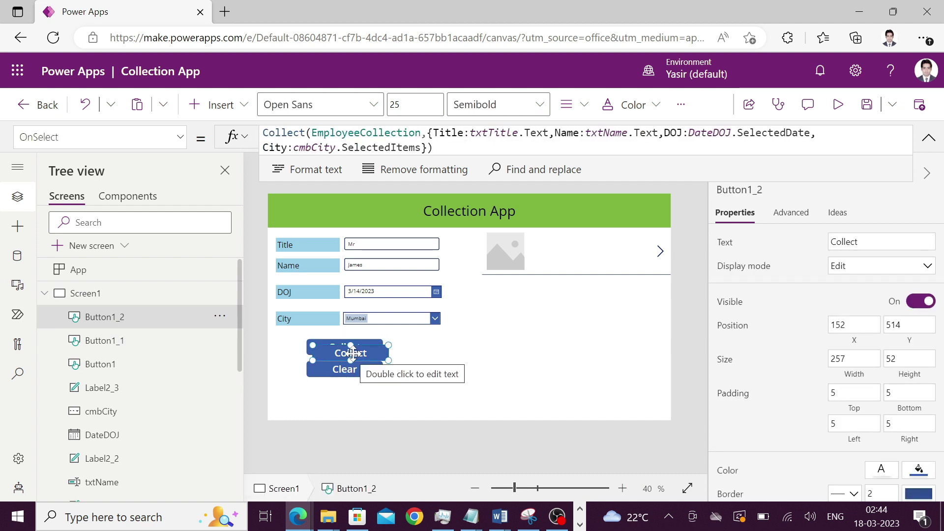
mouse_move(351, 352)
mouse_down()
mouse_move(341, 394)
mouse_move(349, 397)
mouse_up()
Caption the copy 'Clear Collect' and change its OnSelect to ClearCollect(EmployeeCollection,…).
click(881, 242)
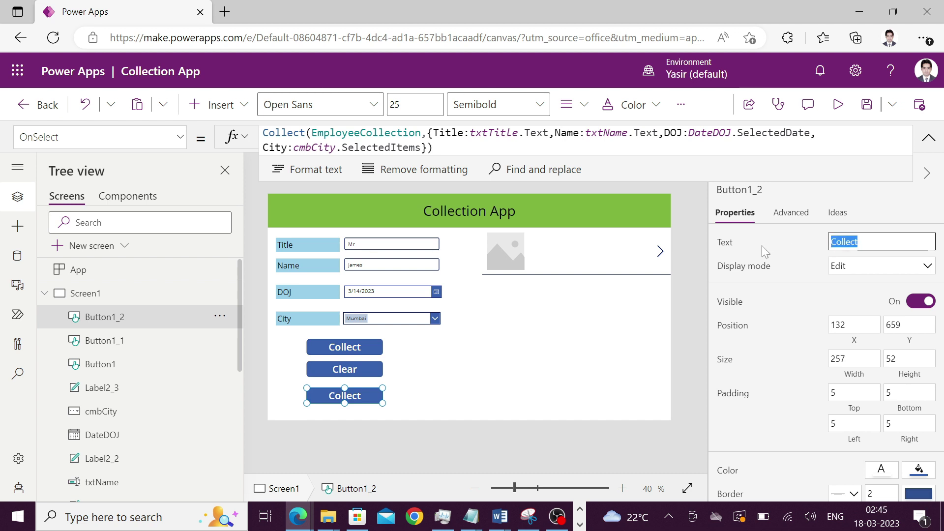
key(Home)
text(Clear)
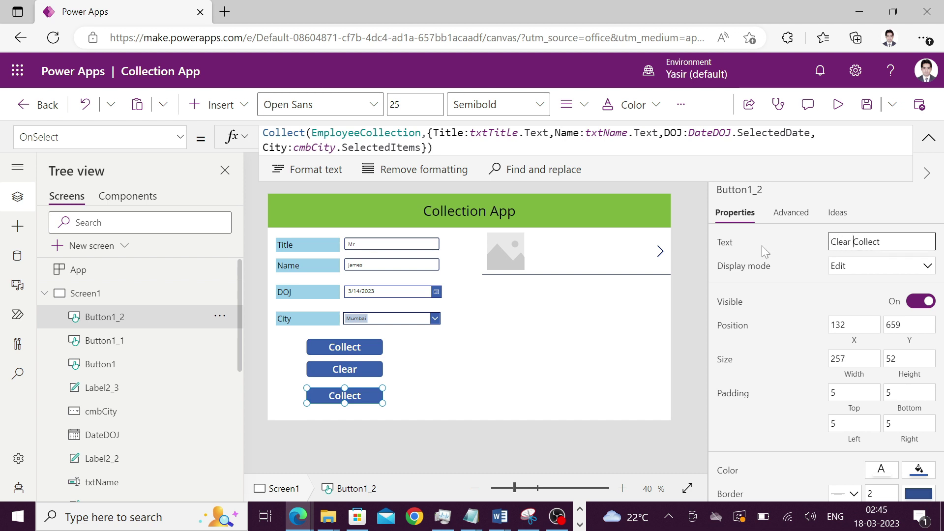
key(Return)
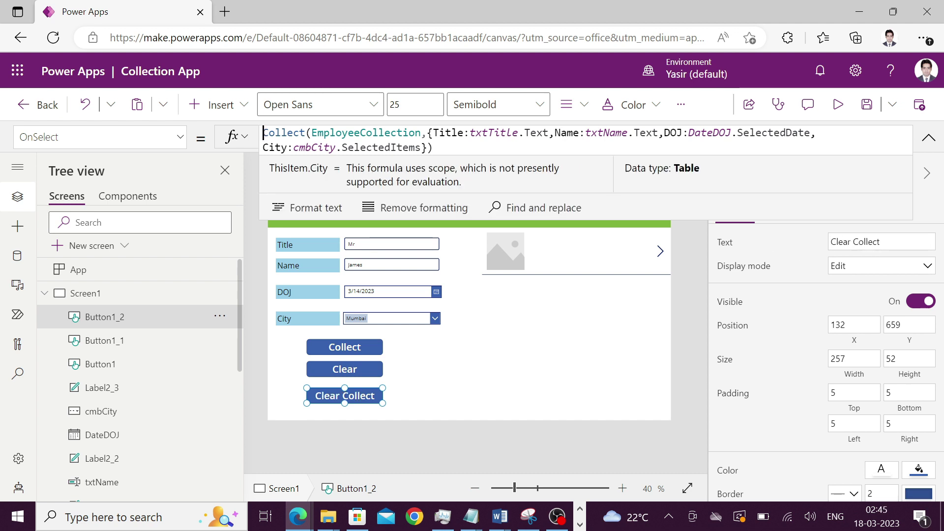
text(Clea)
click(309, 246)
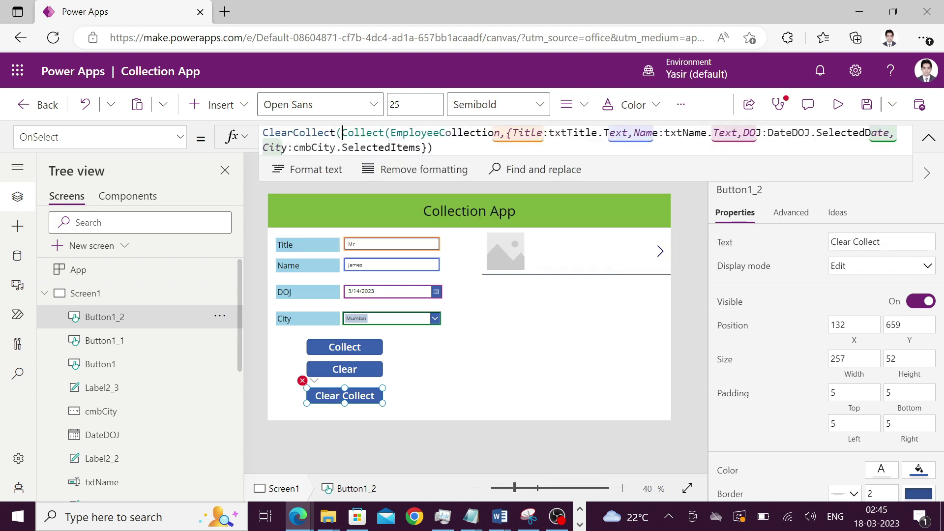
key(Delete)
key(Delete)
key(Delete)
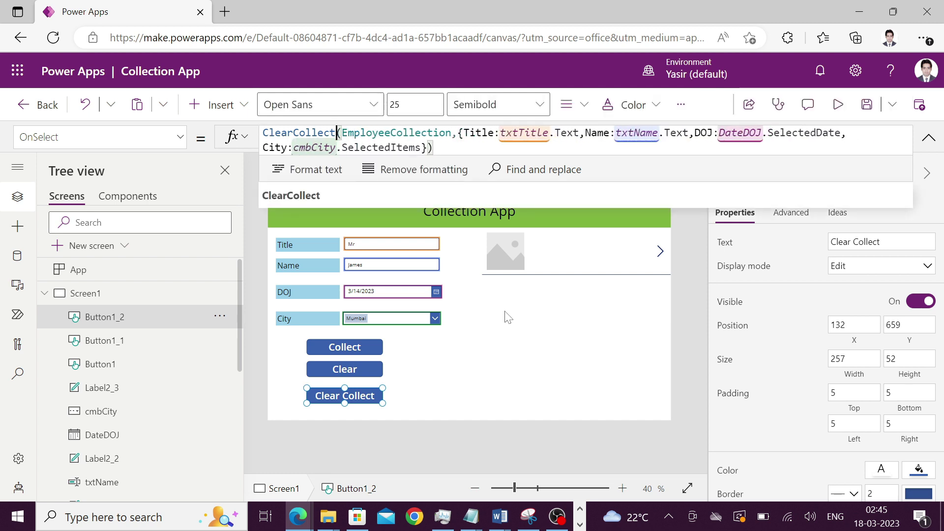
click(586, 361)
Preview the app and collect the James, David and Khan records one after another.
click(838, 104)
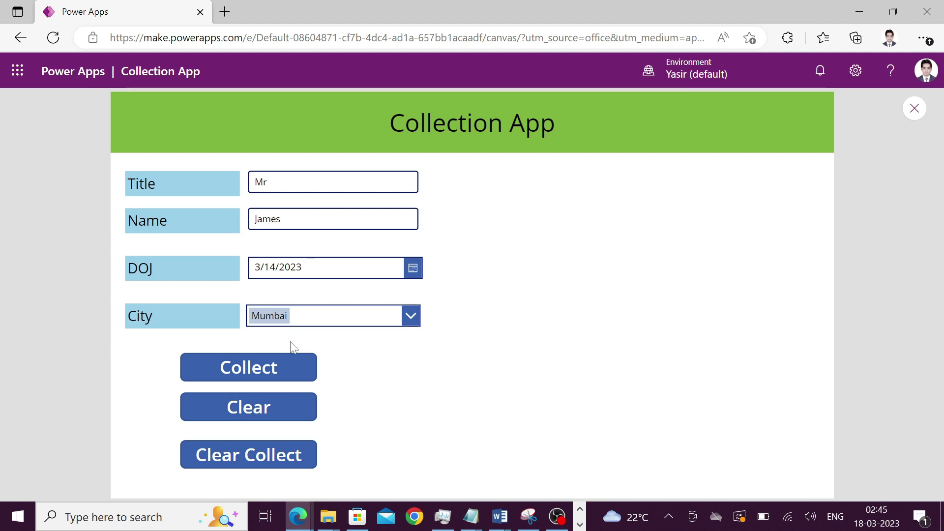
click(277, 376)
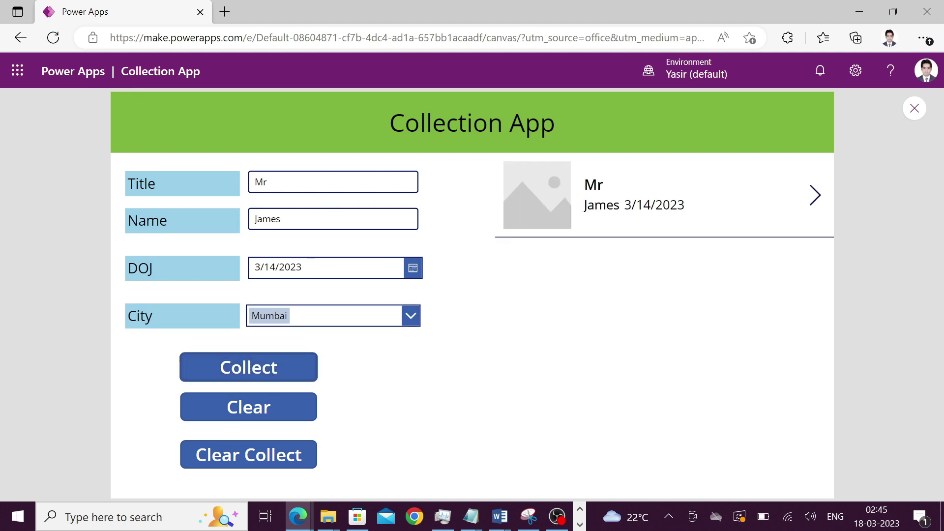
double_click(331, 218)
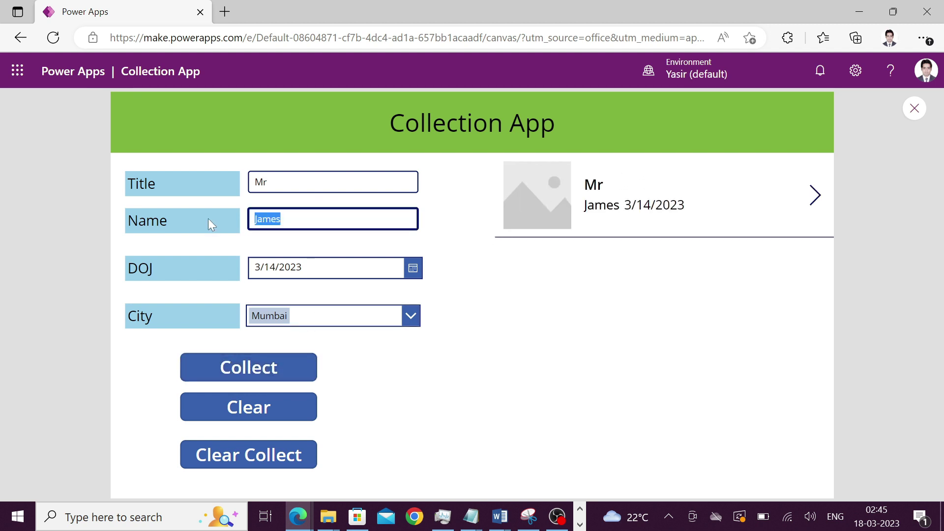
text(David)
click(254, 369)
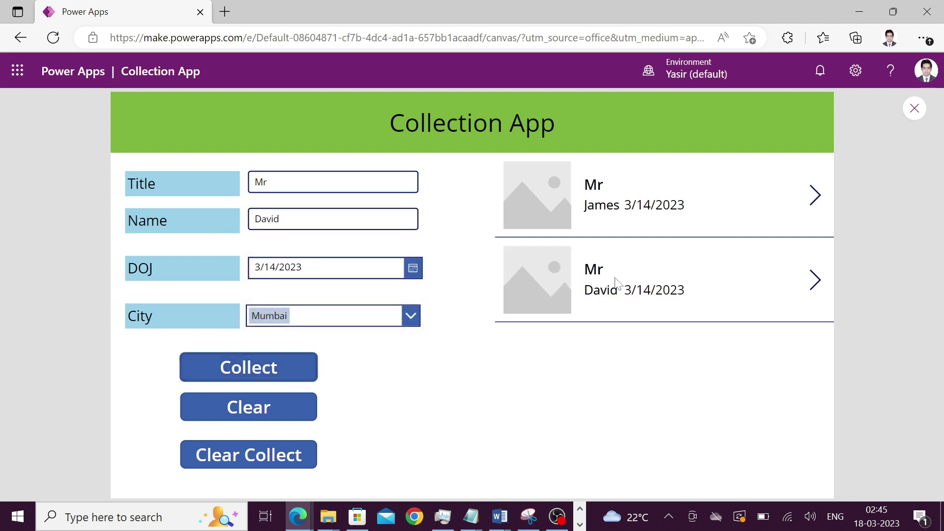
double_click(318, 227)
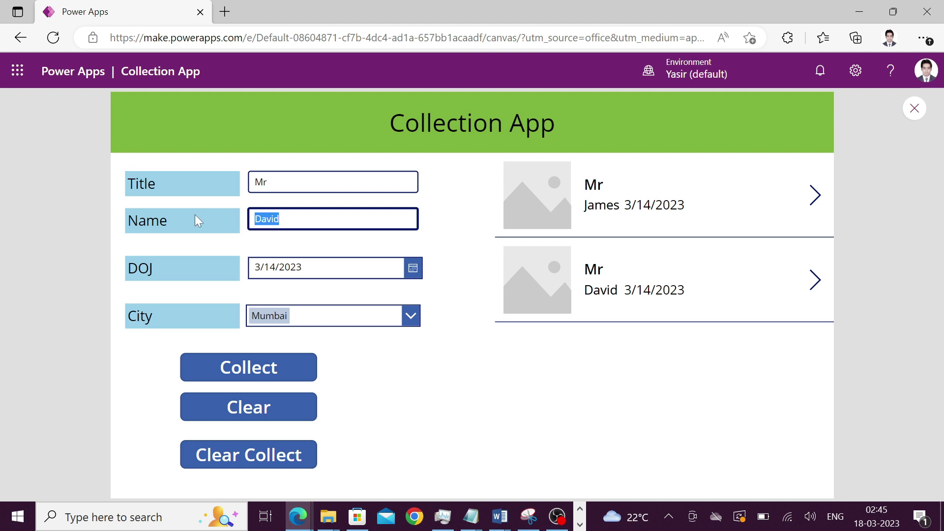
key(BackSpace)
text(Khan)
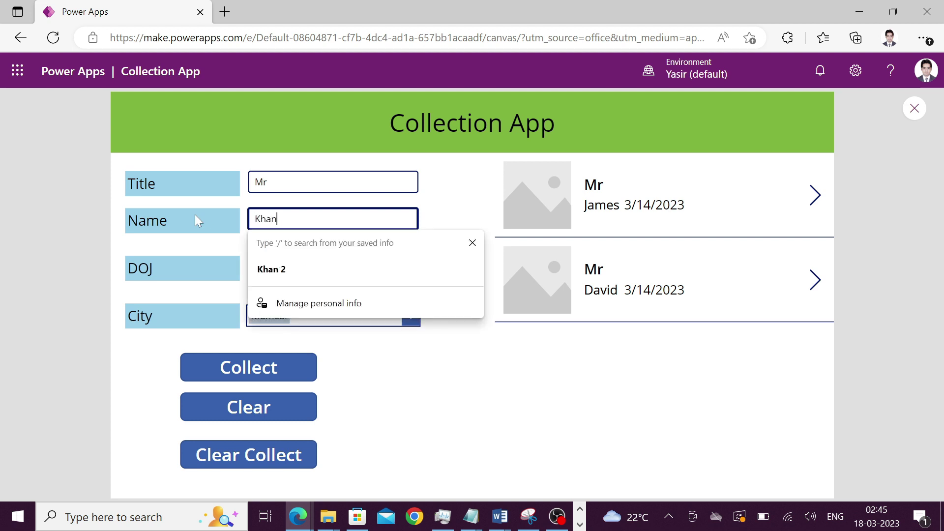
click(263, 369)
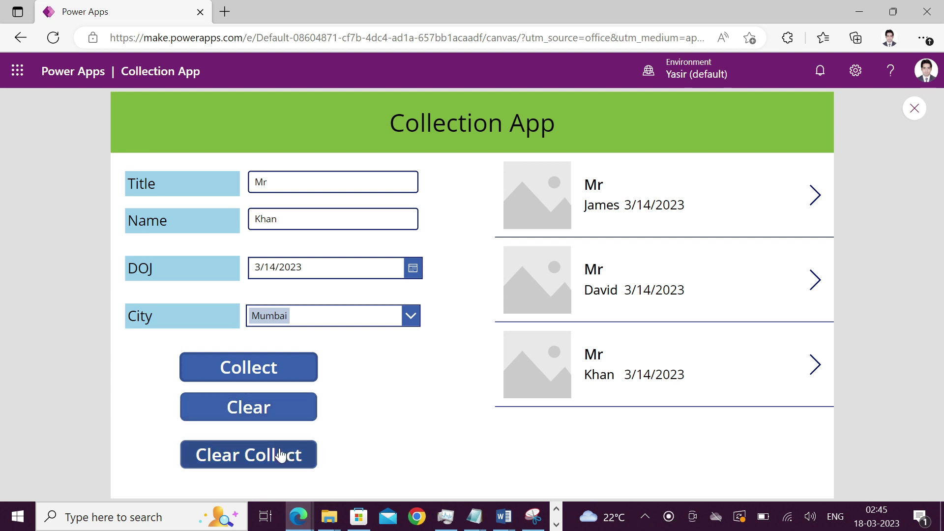
Change the form entry to title Miss and name XYZ.
double_click(266, 219)
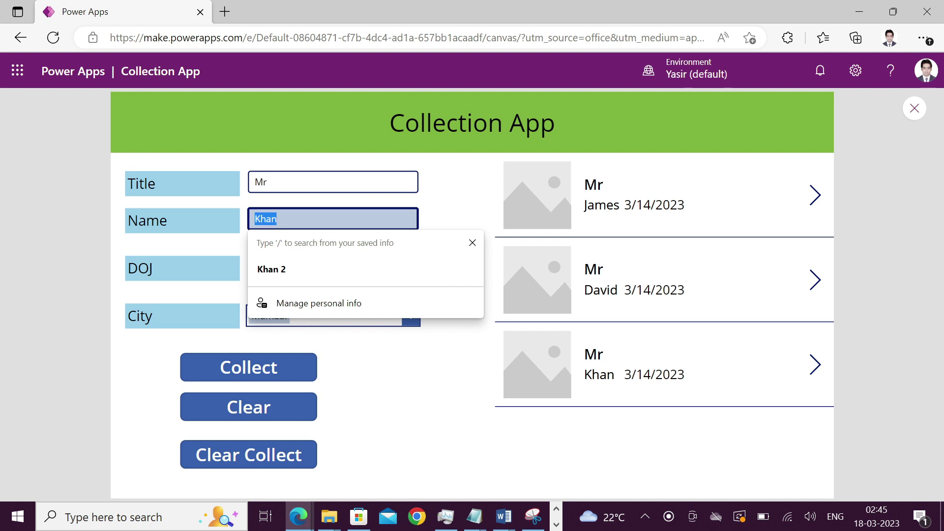
key(BackSpace)
key(shift+Tab)
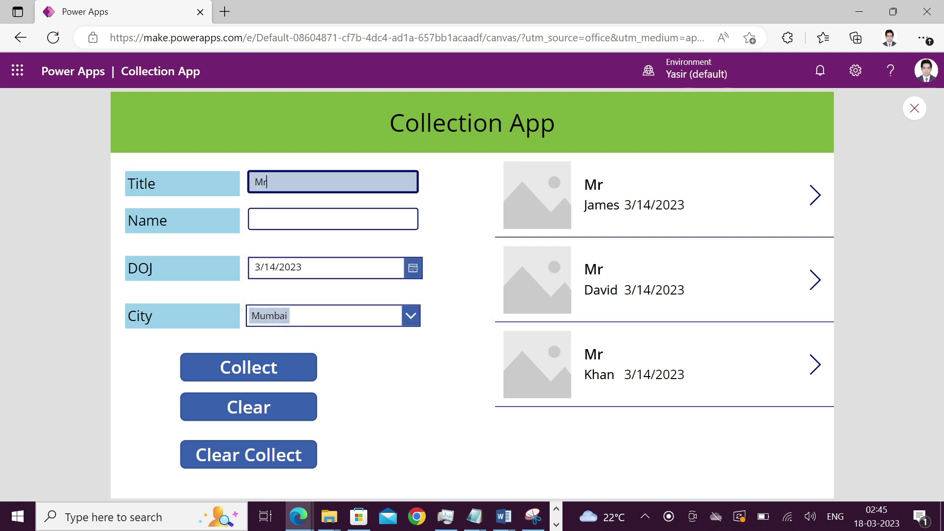
key(ctrl+a)
key(BackSpace)
text(Miss)
key(Tab)
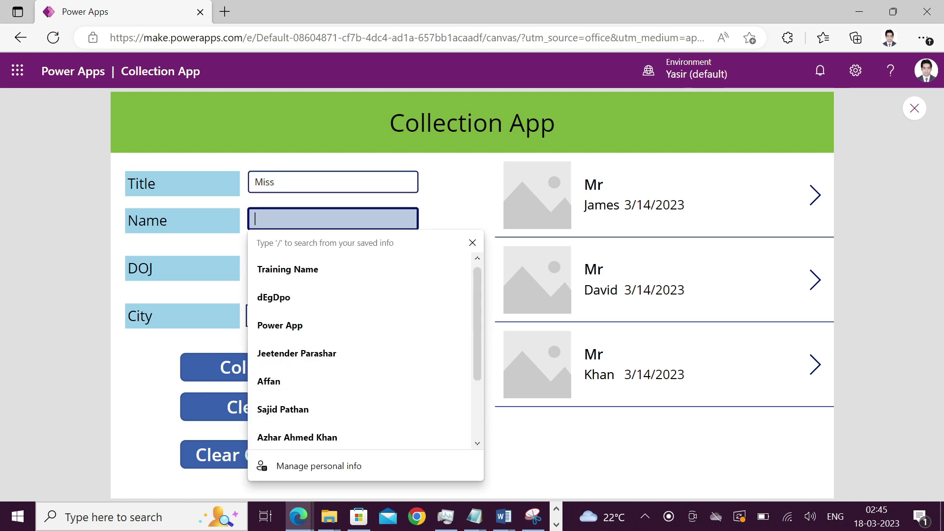
text(XY)
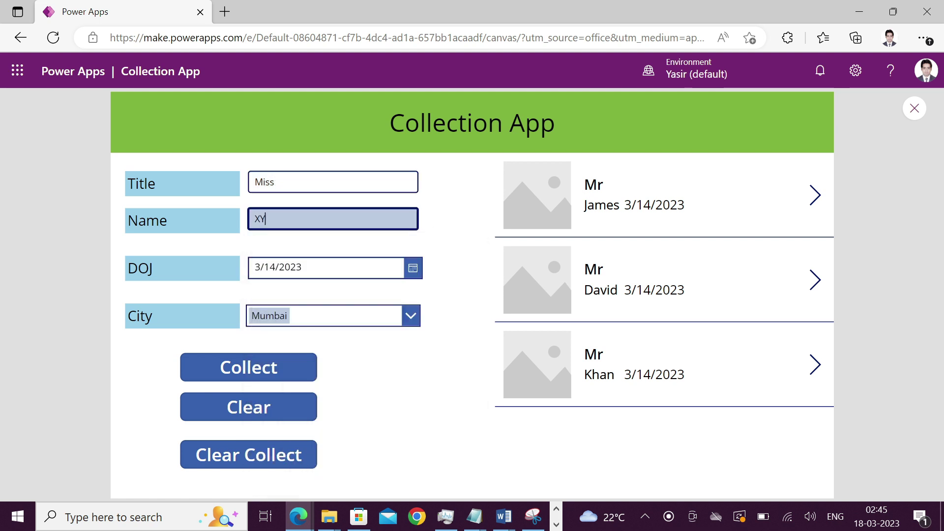
text(Z)
Set the joining date to 29 March and Clear Collect the Miss XYZ record.
click(408, 272)
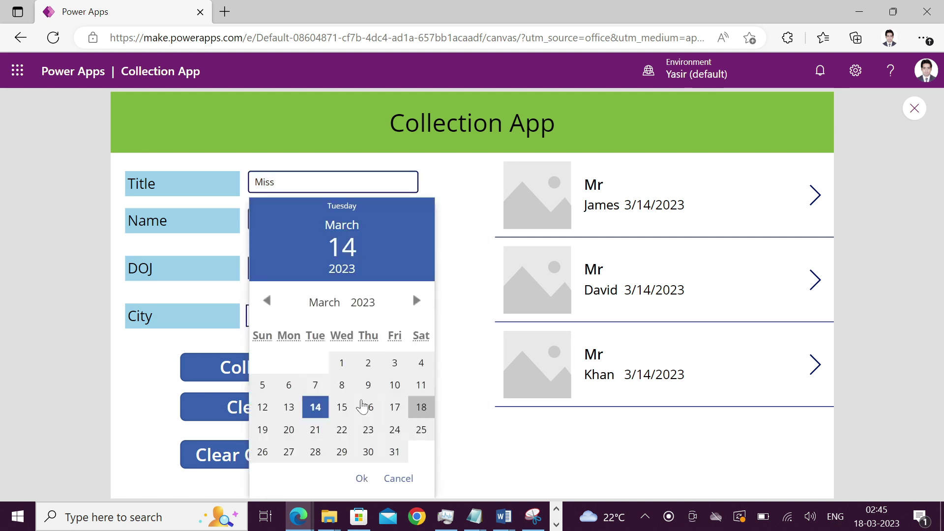
click(342, 451)
click(361, 478)
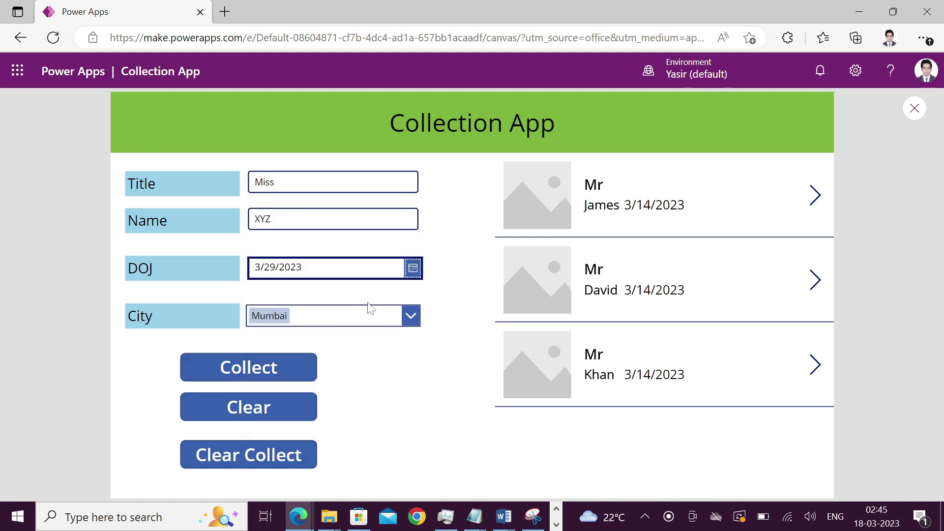
click(274, 456)
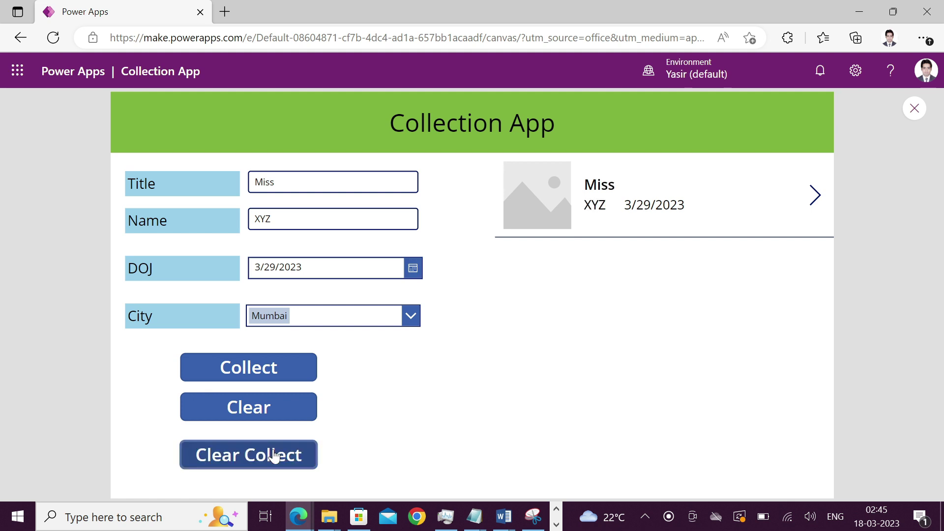